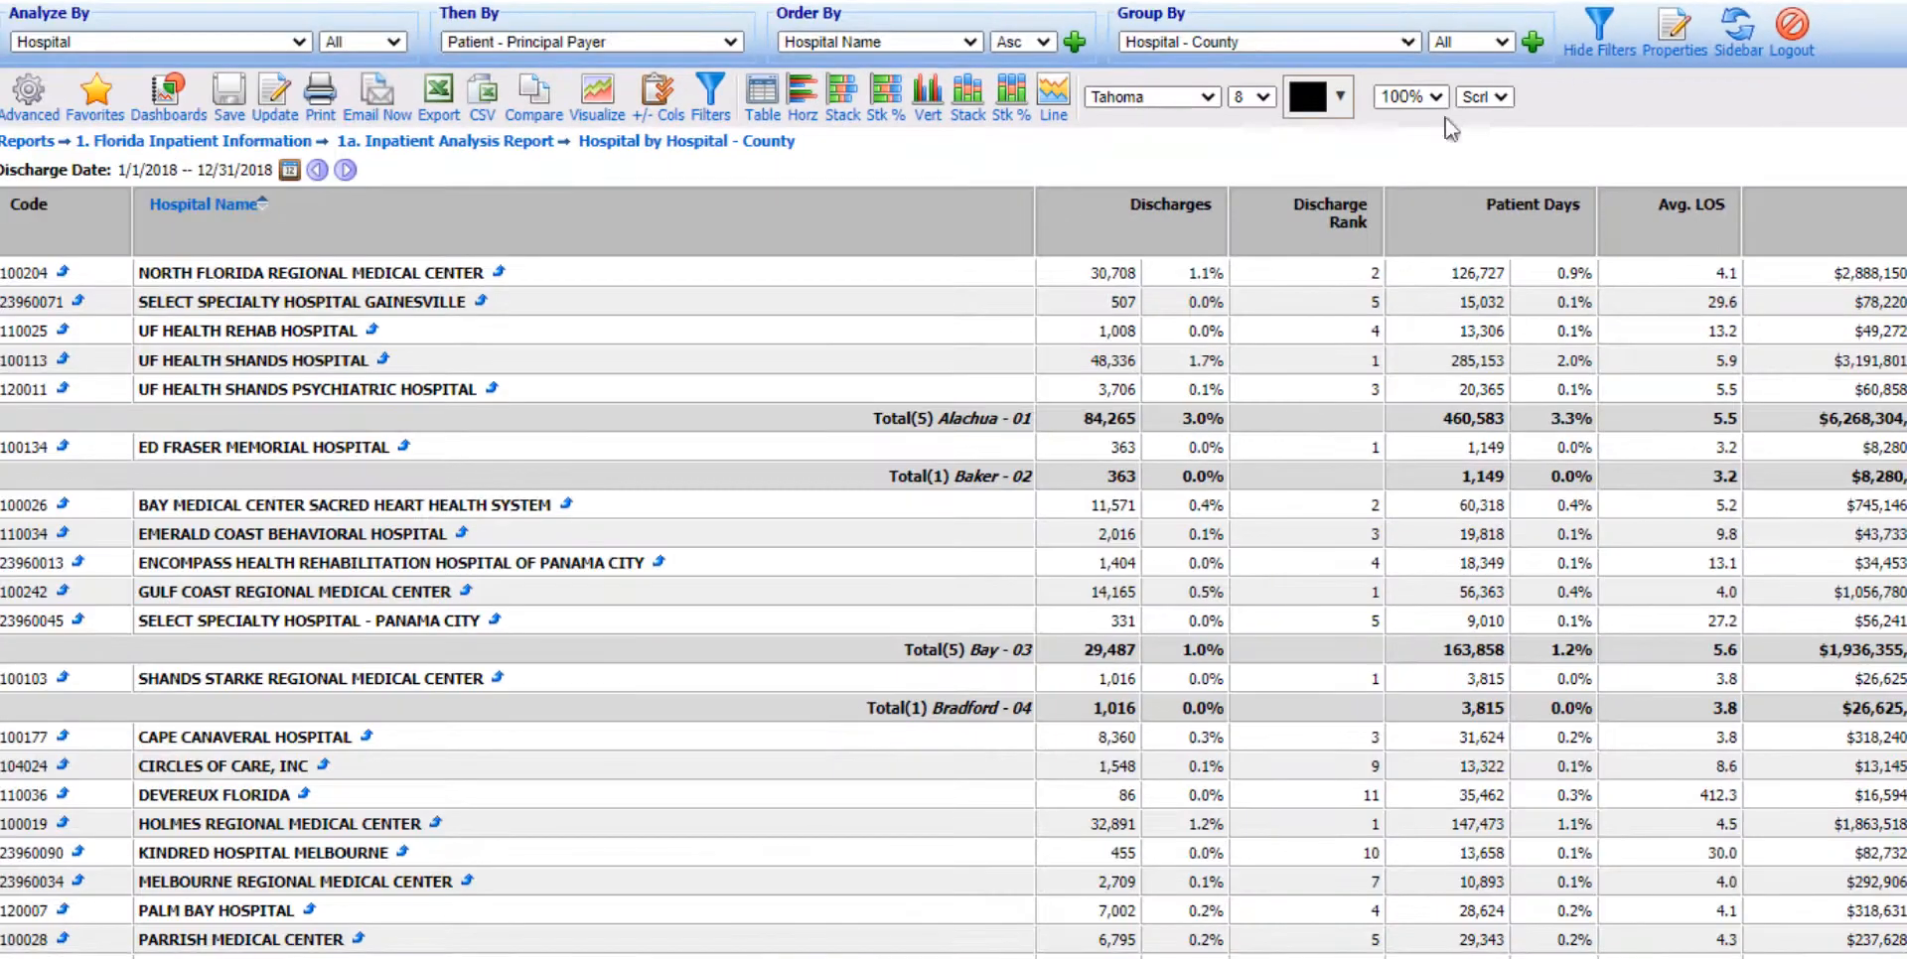
# - Display the Hospital - County grouping as Columns in the hospital report
pyautogui.click(1533, 41)
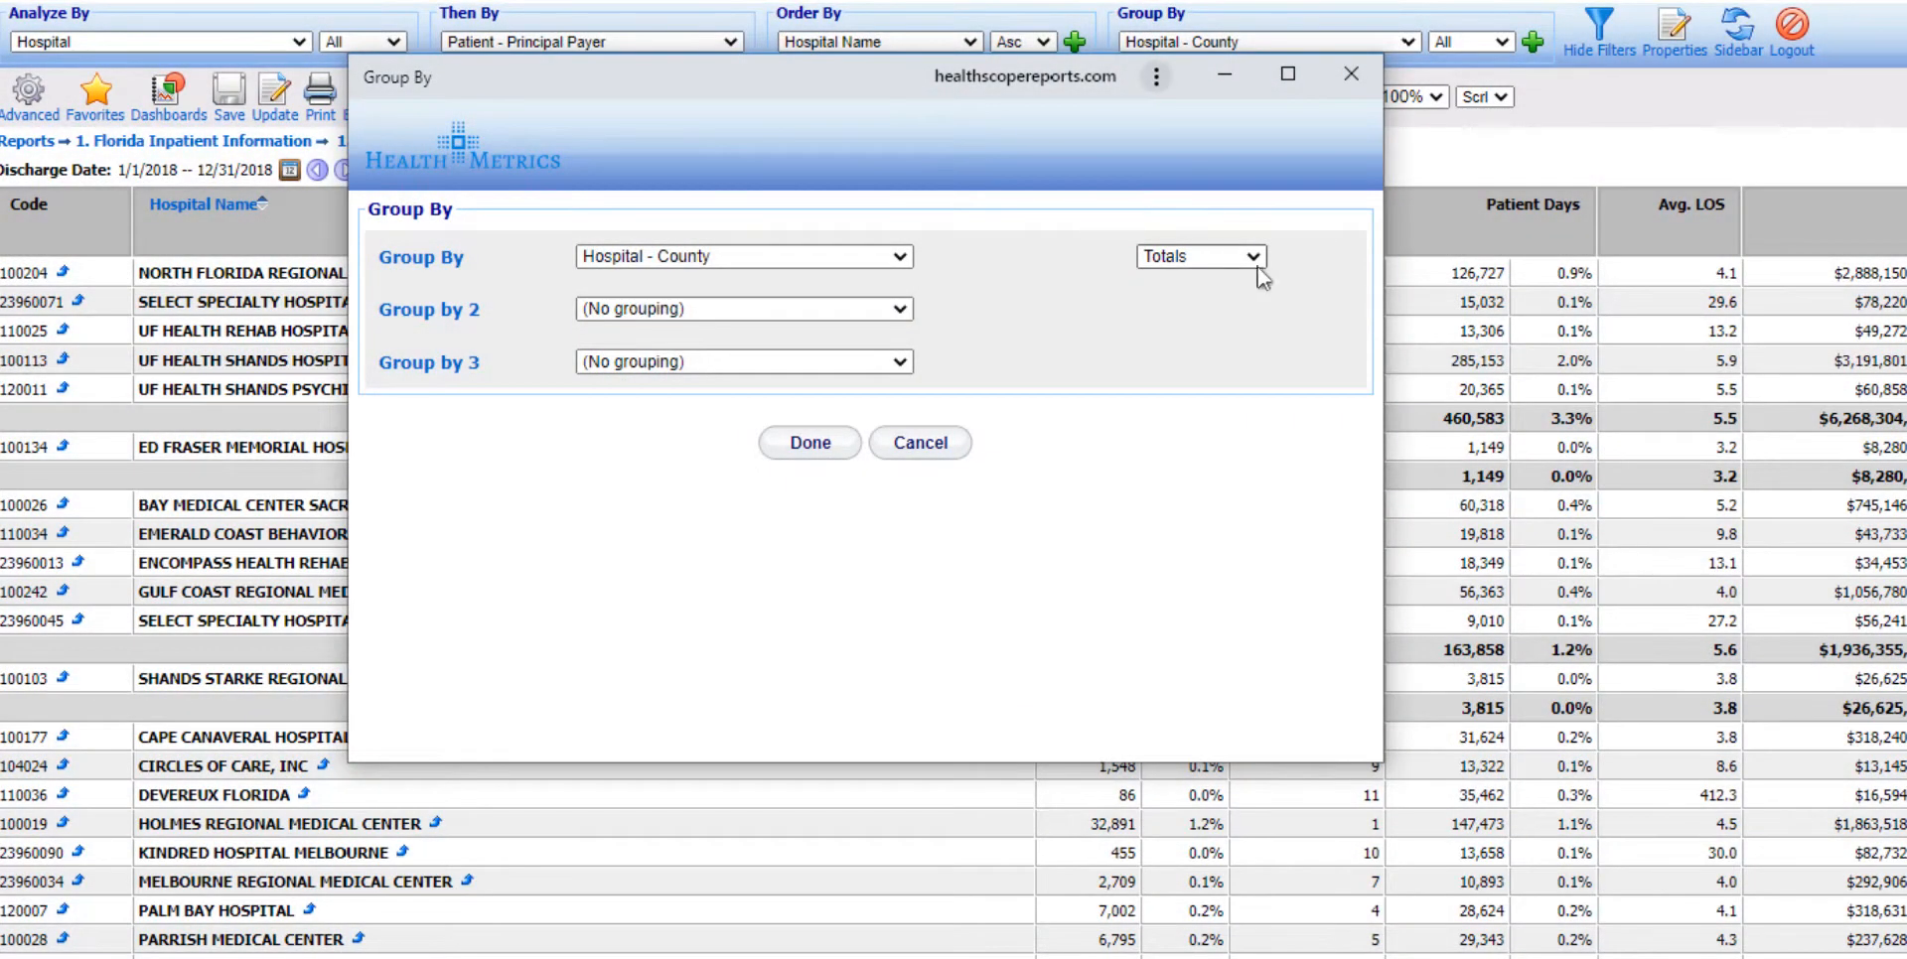
pyautogui.click(1256, 260)
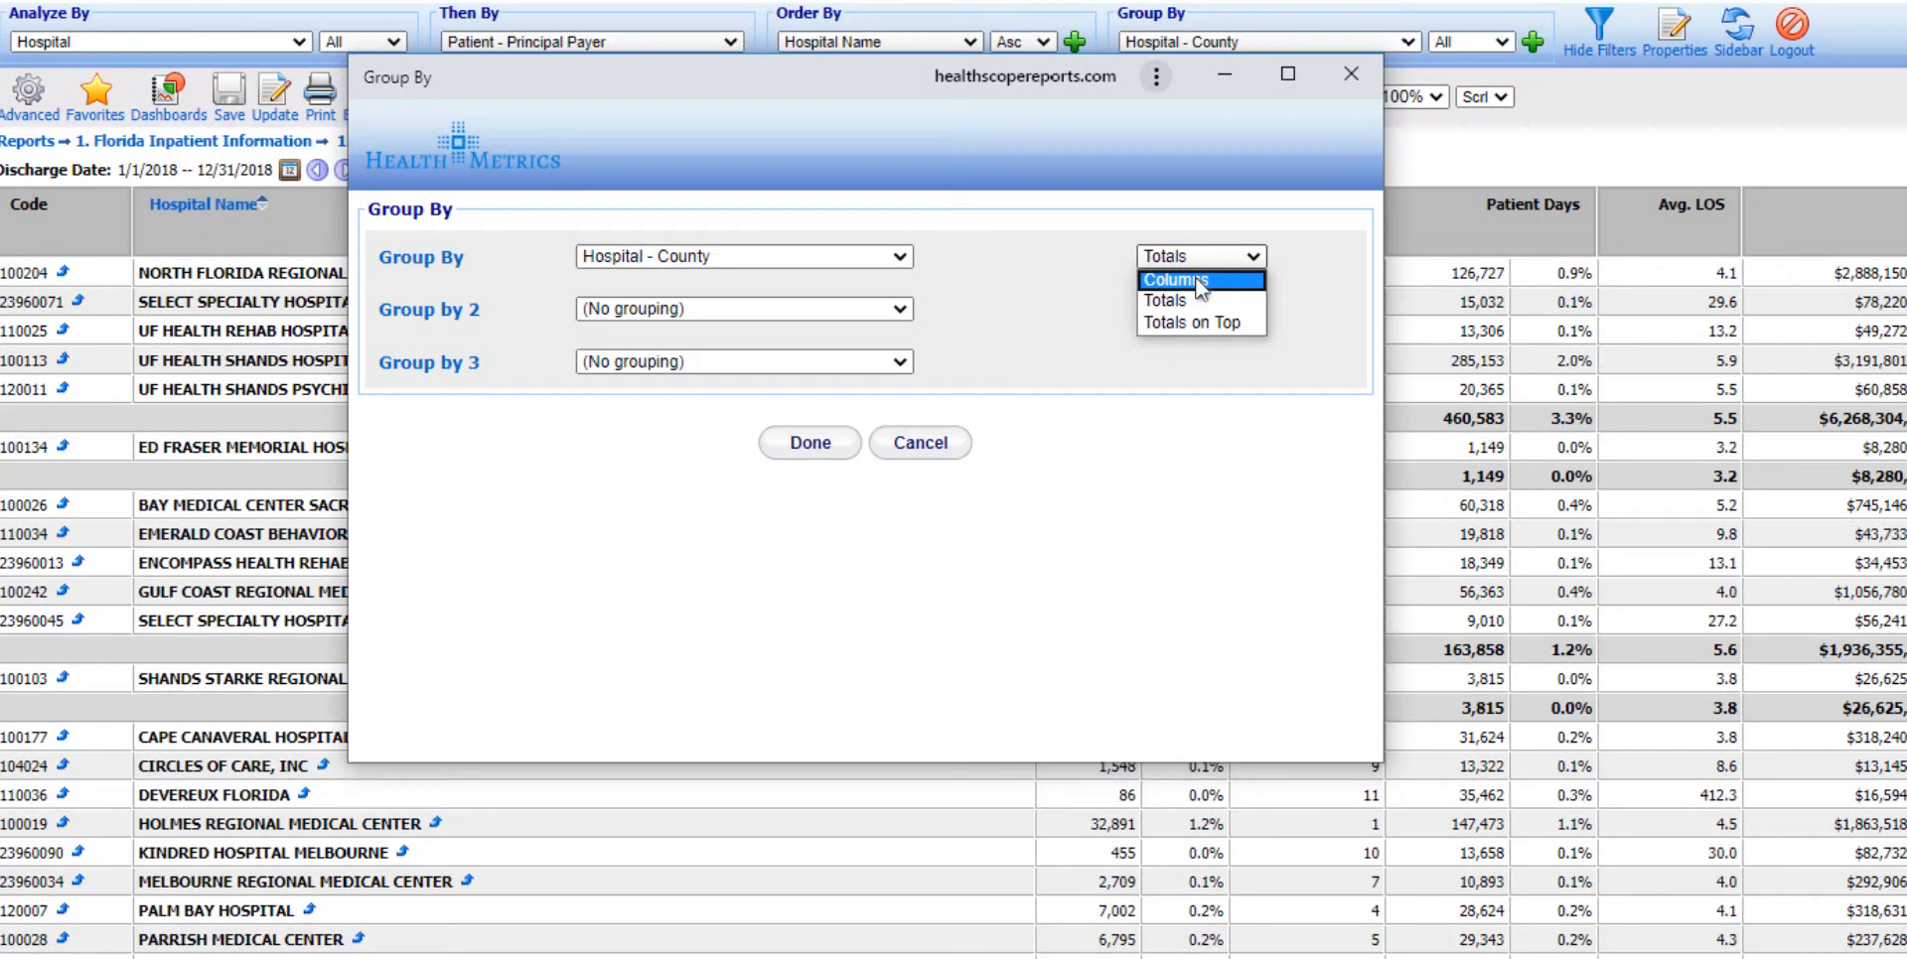
pyautogui.click(1198, 281)
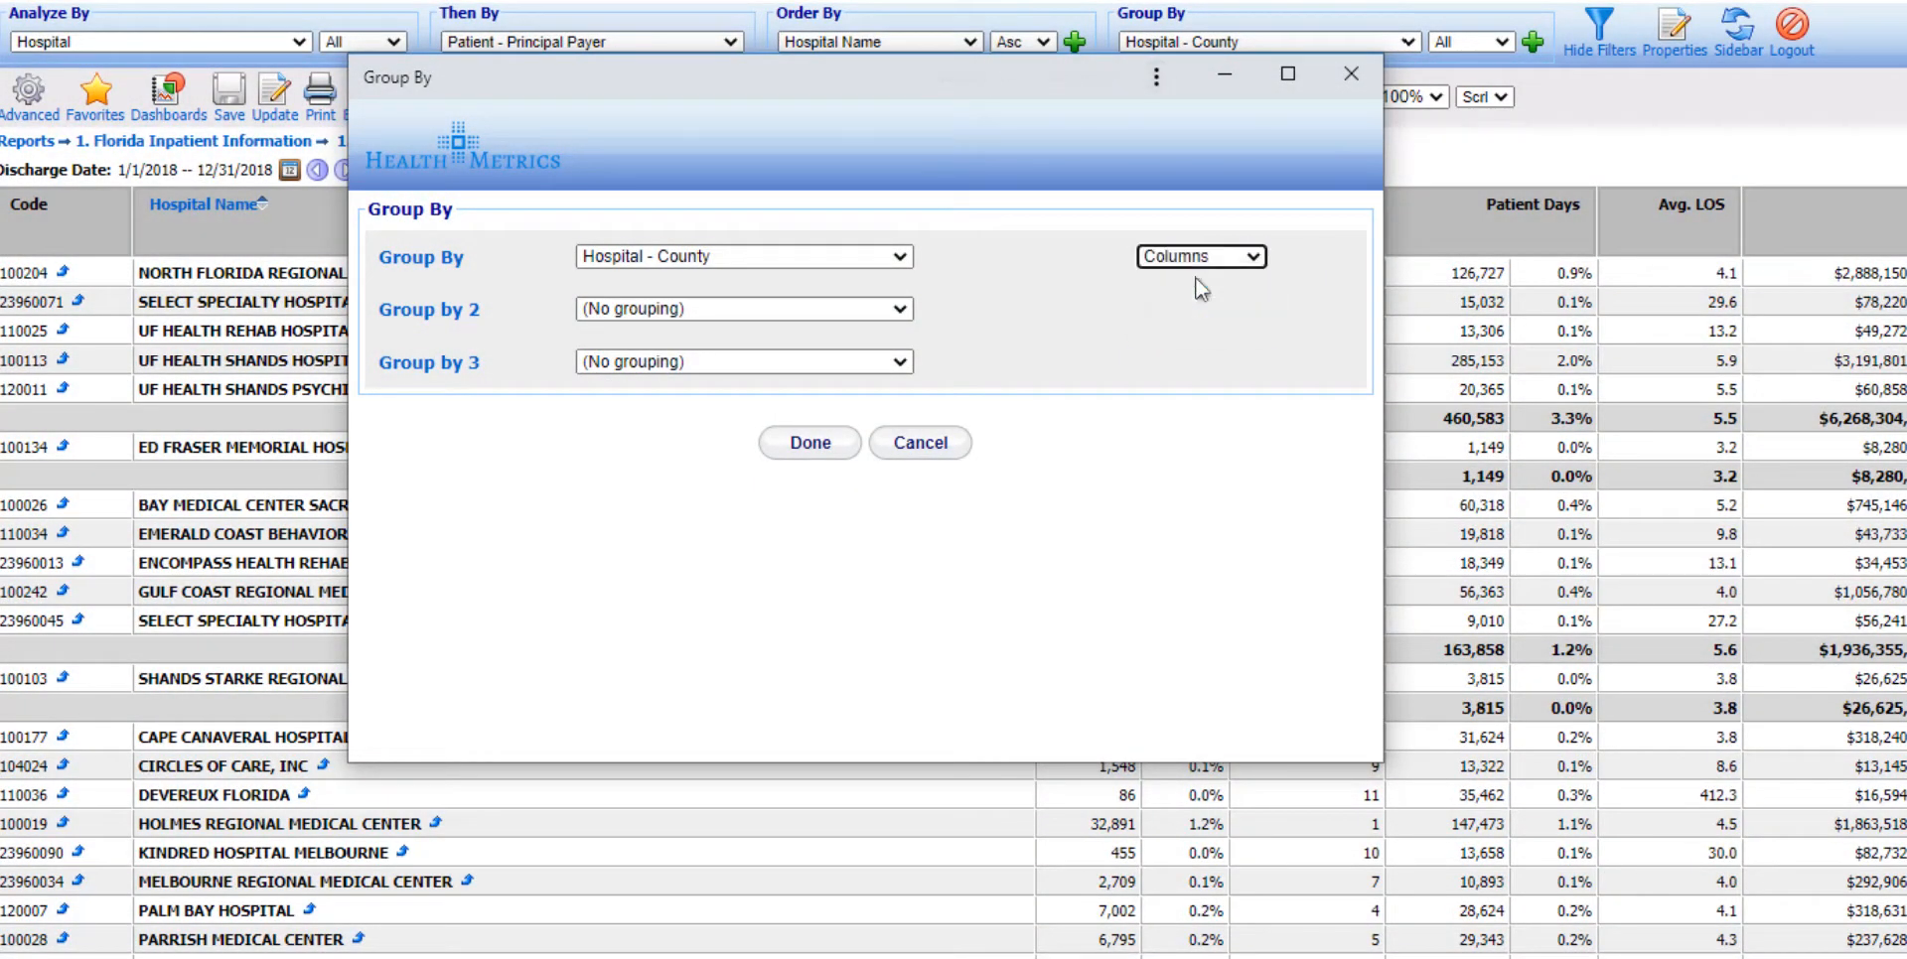
pyautogui.click(767, 450)
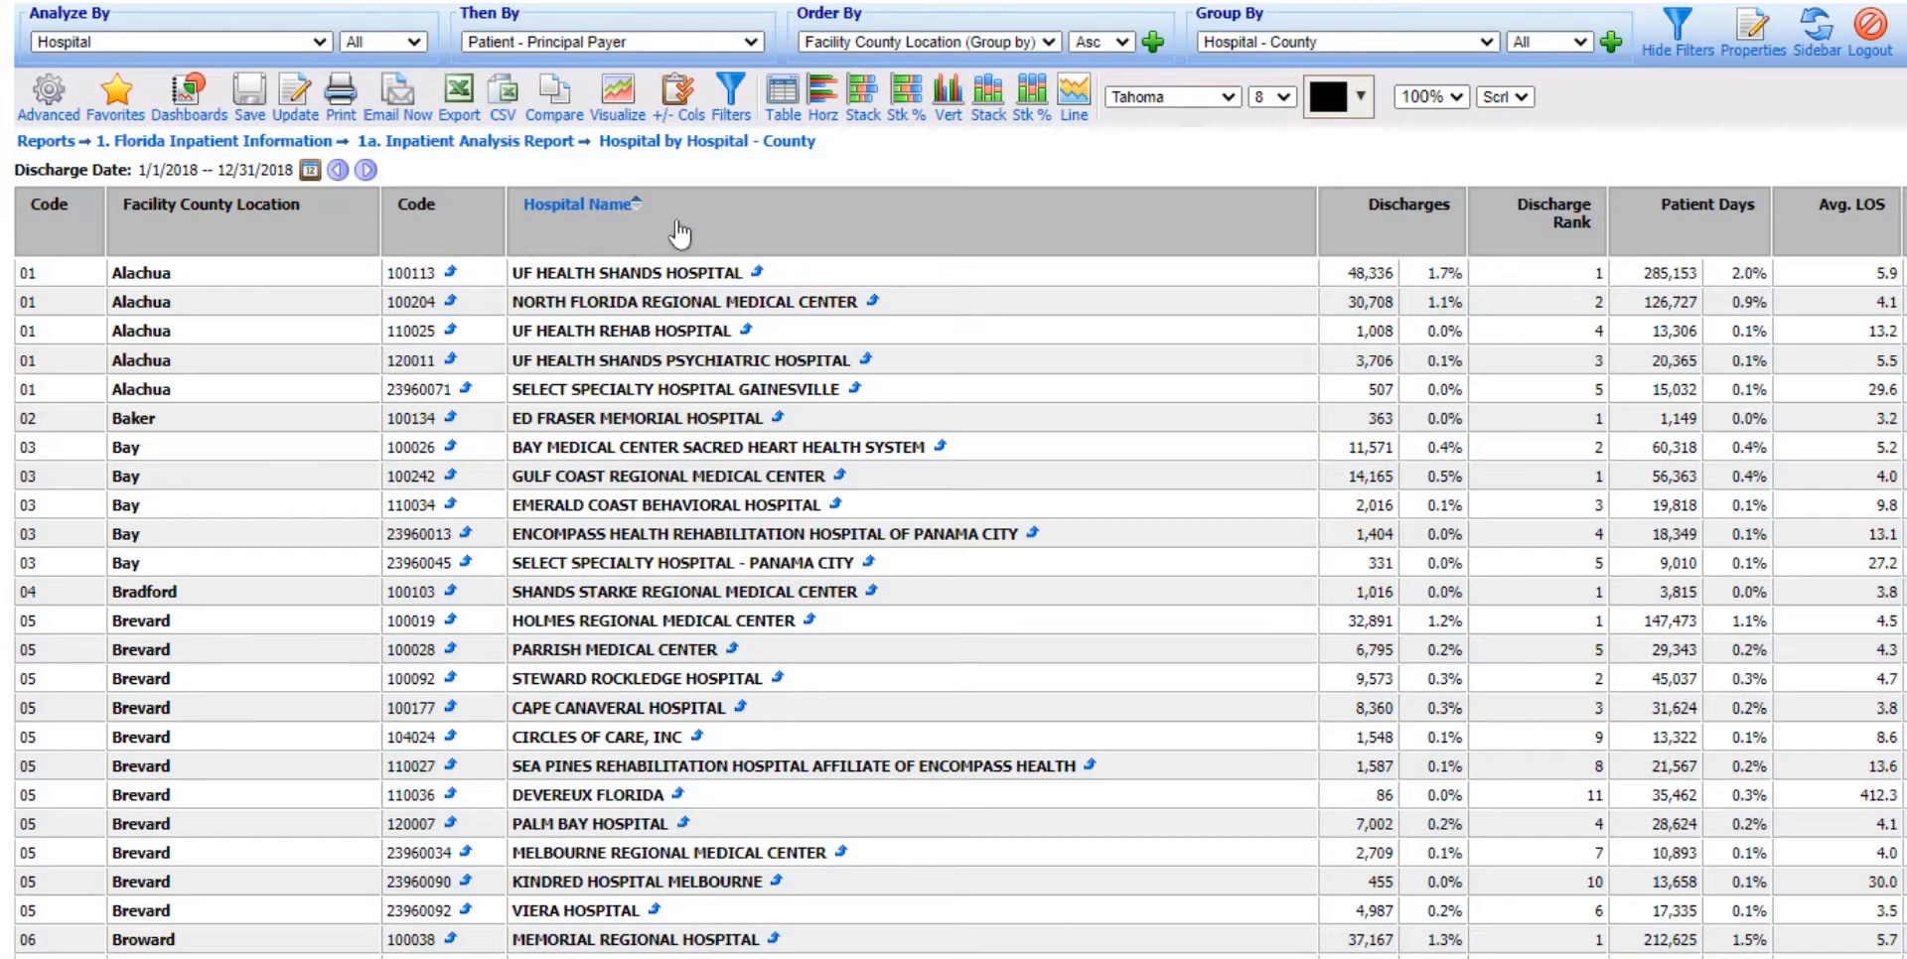
# - Change the Hospital - County grouping display to Totals on Top
pyautogui.click(1610, 41)
pyautogui.click(1273, 256)
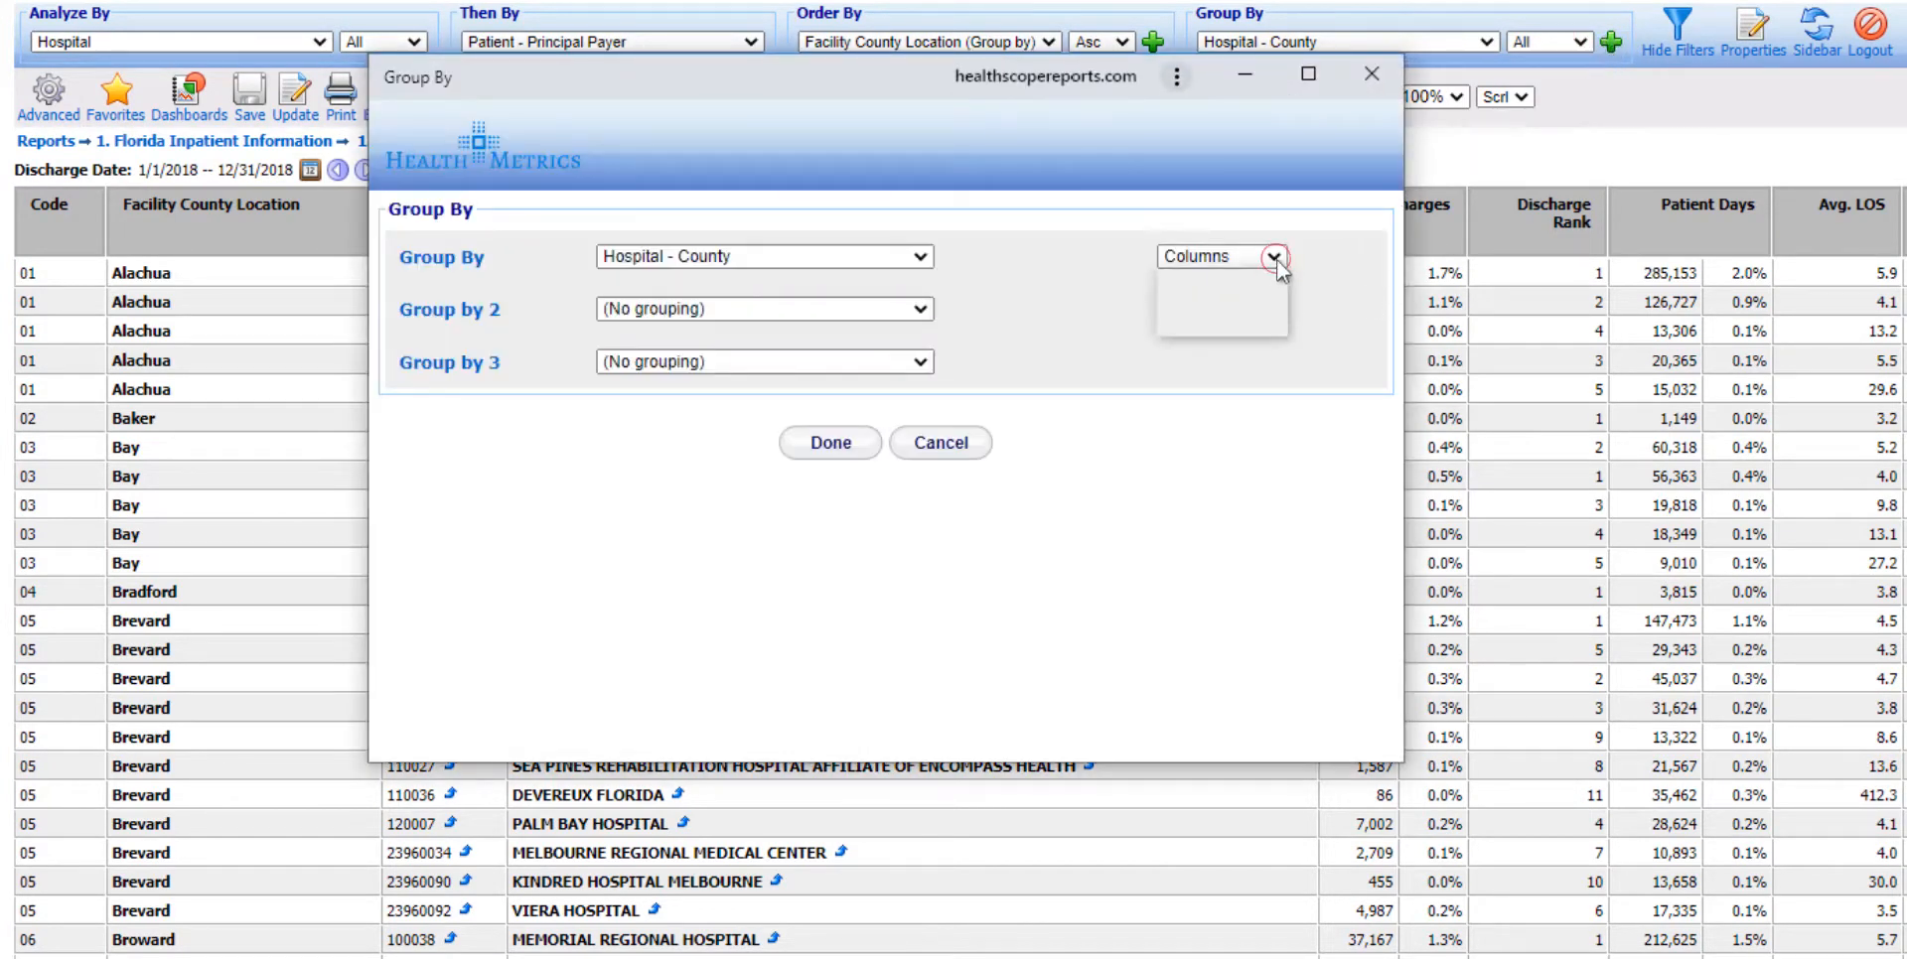
pyautogui.click(1240, 323)
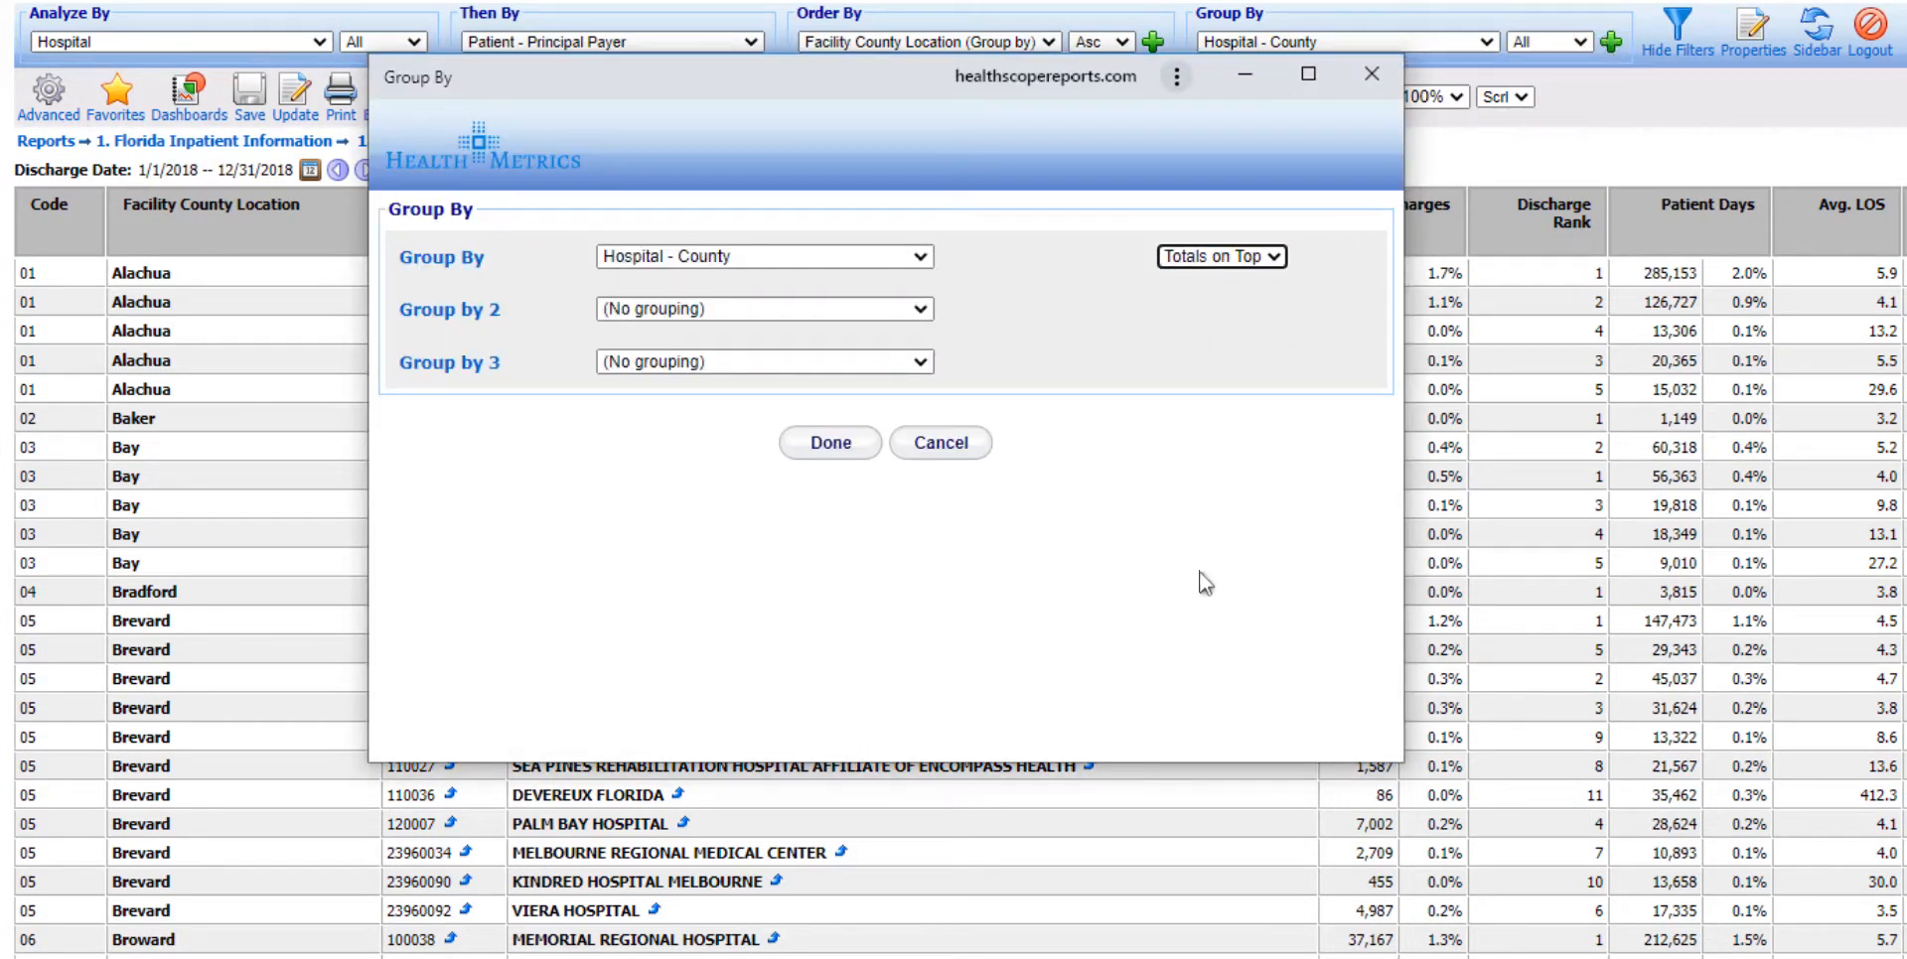
pyautogui.click(814, 452)
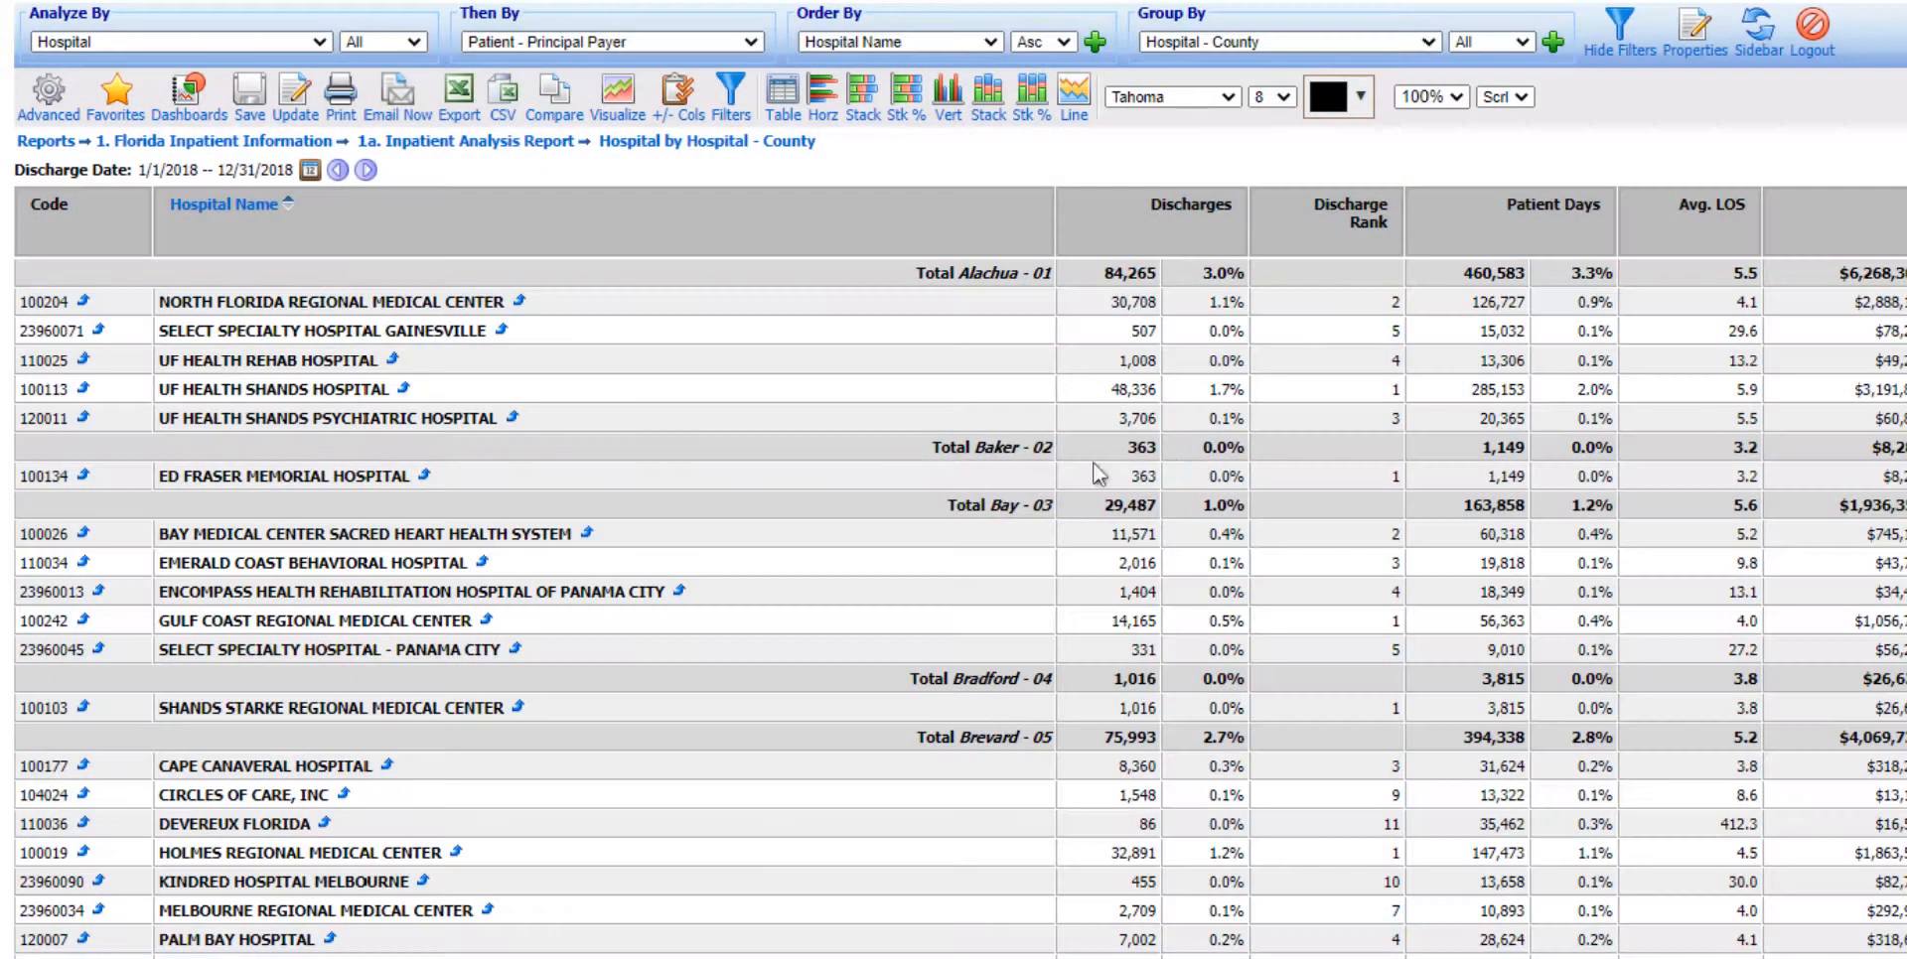
# - Set the Hospital - County grouping display back to Totals
pyautogui.click(1552, 44)
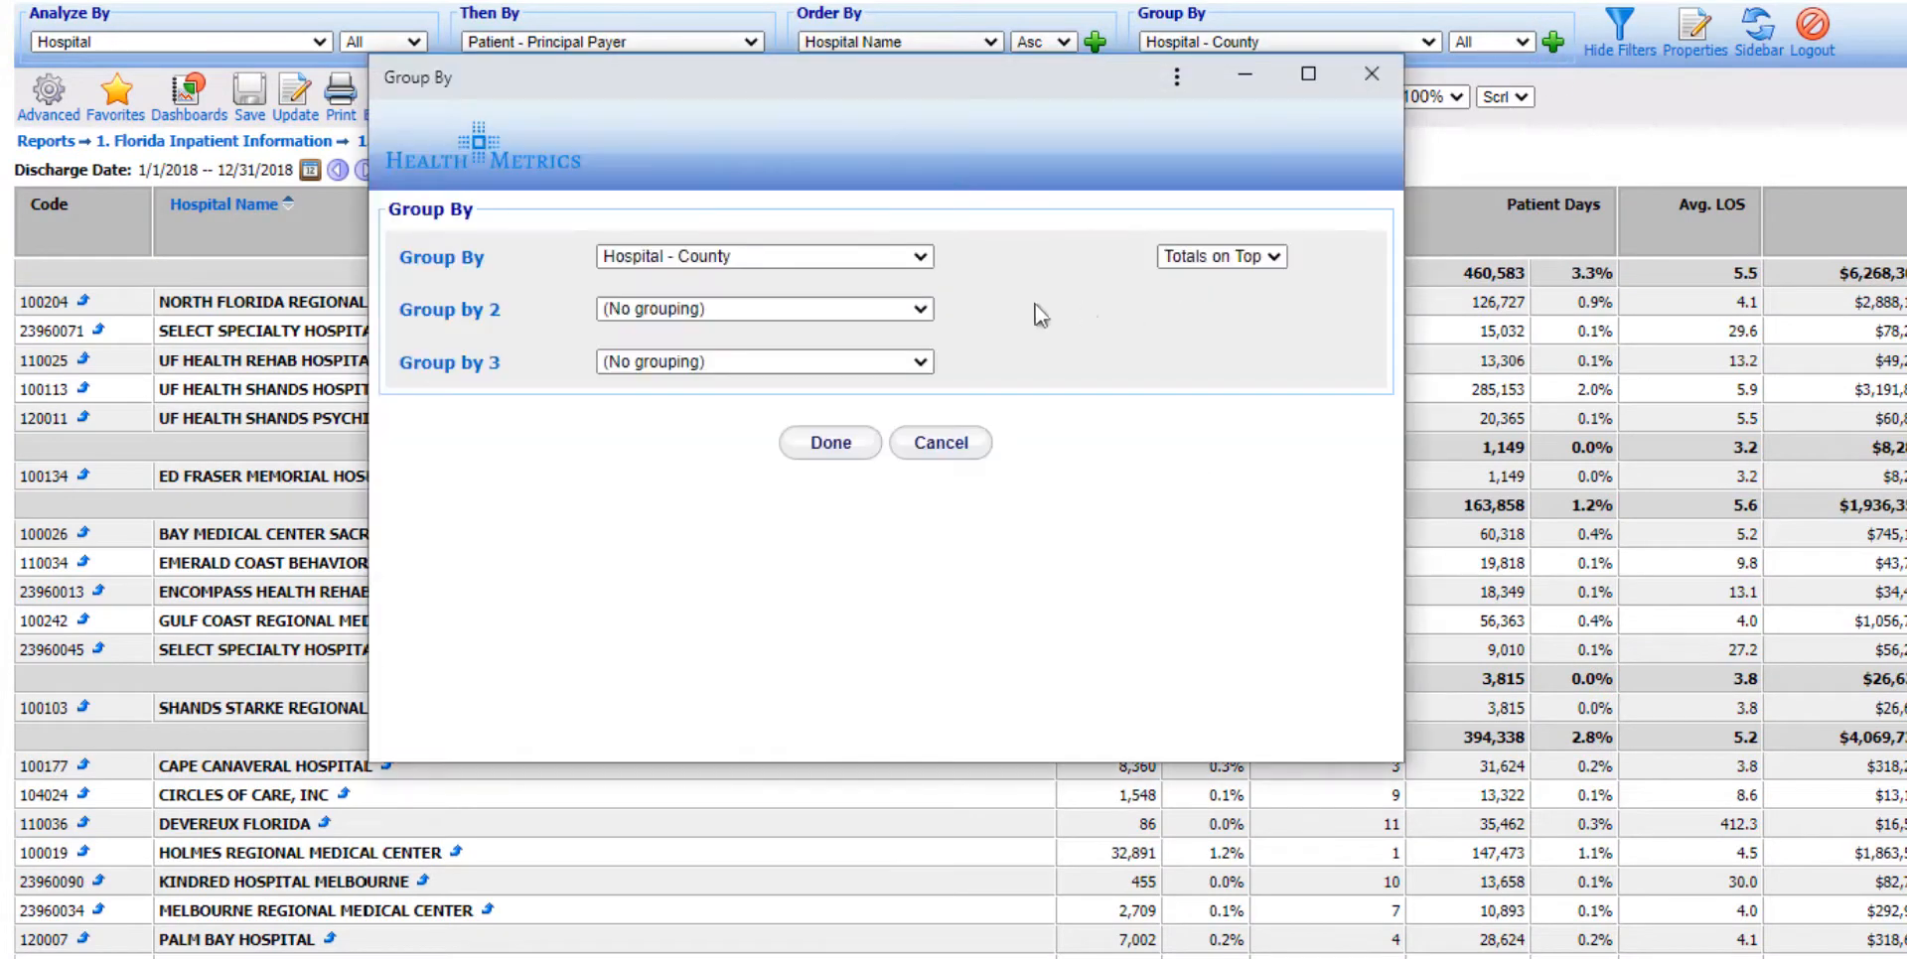
pyautogui.click(1276, 260)
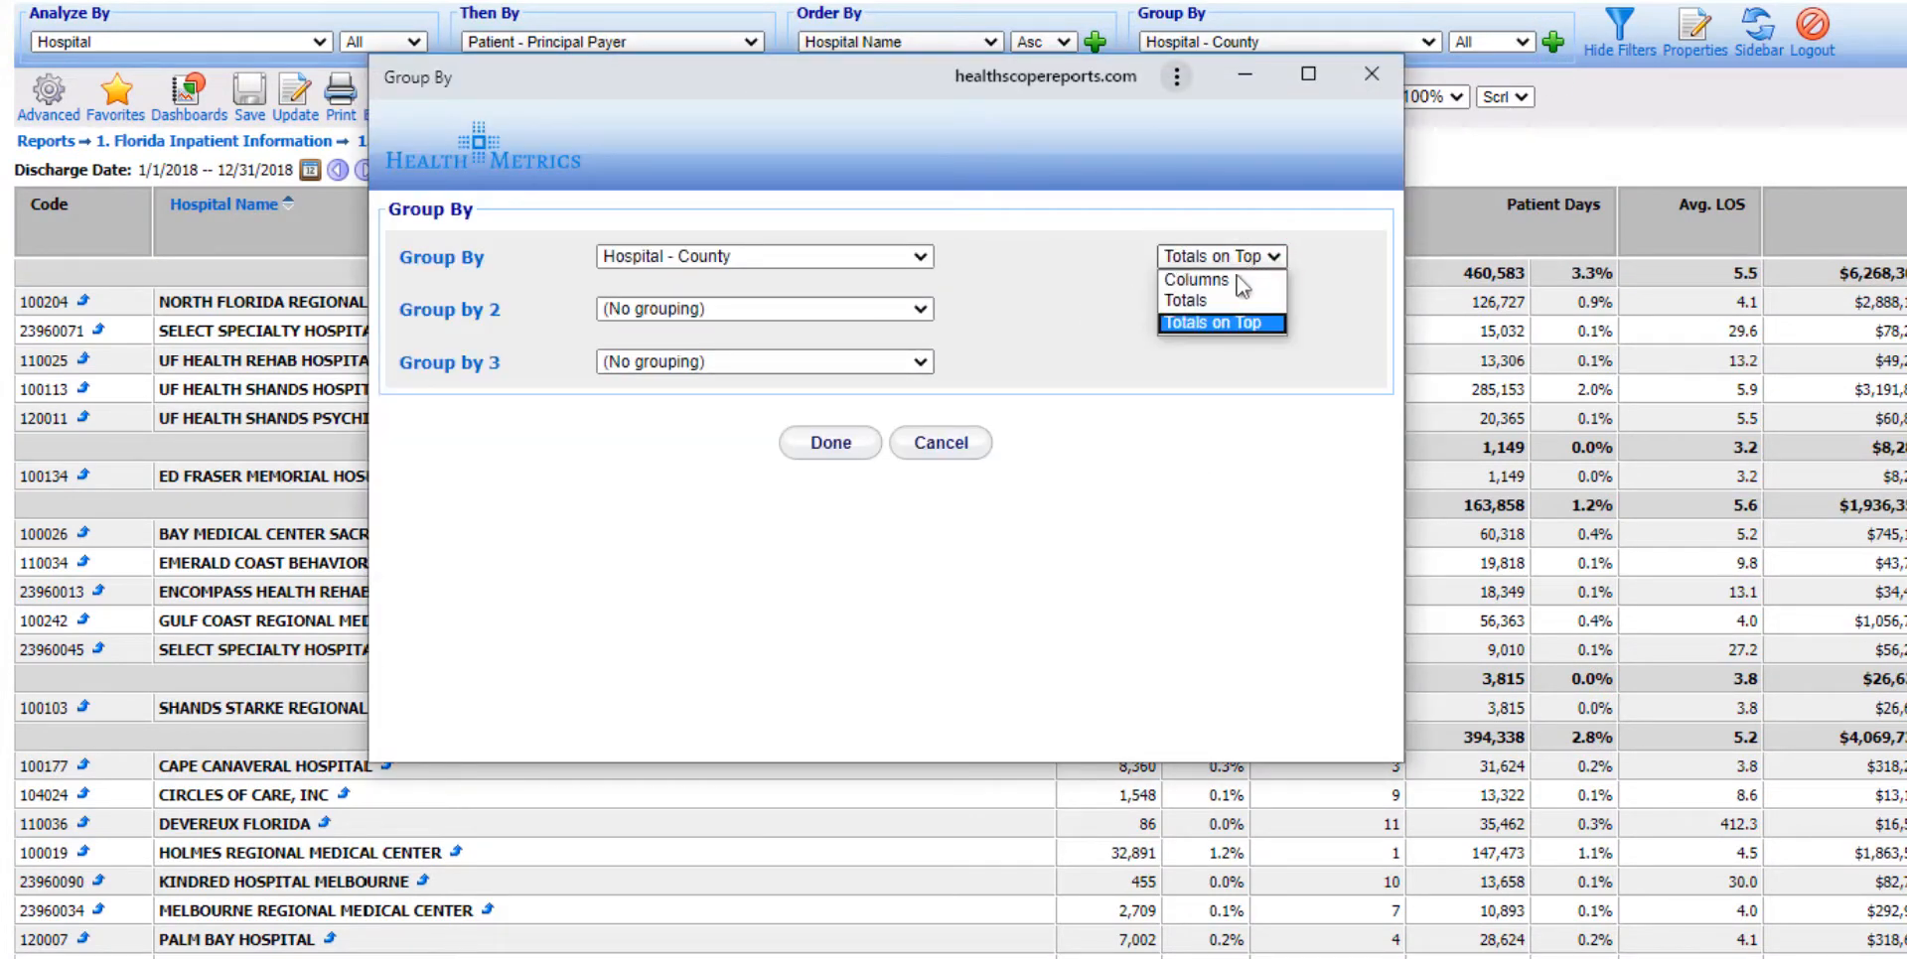
pyautogui.click(1227, 301)
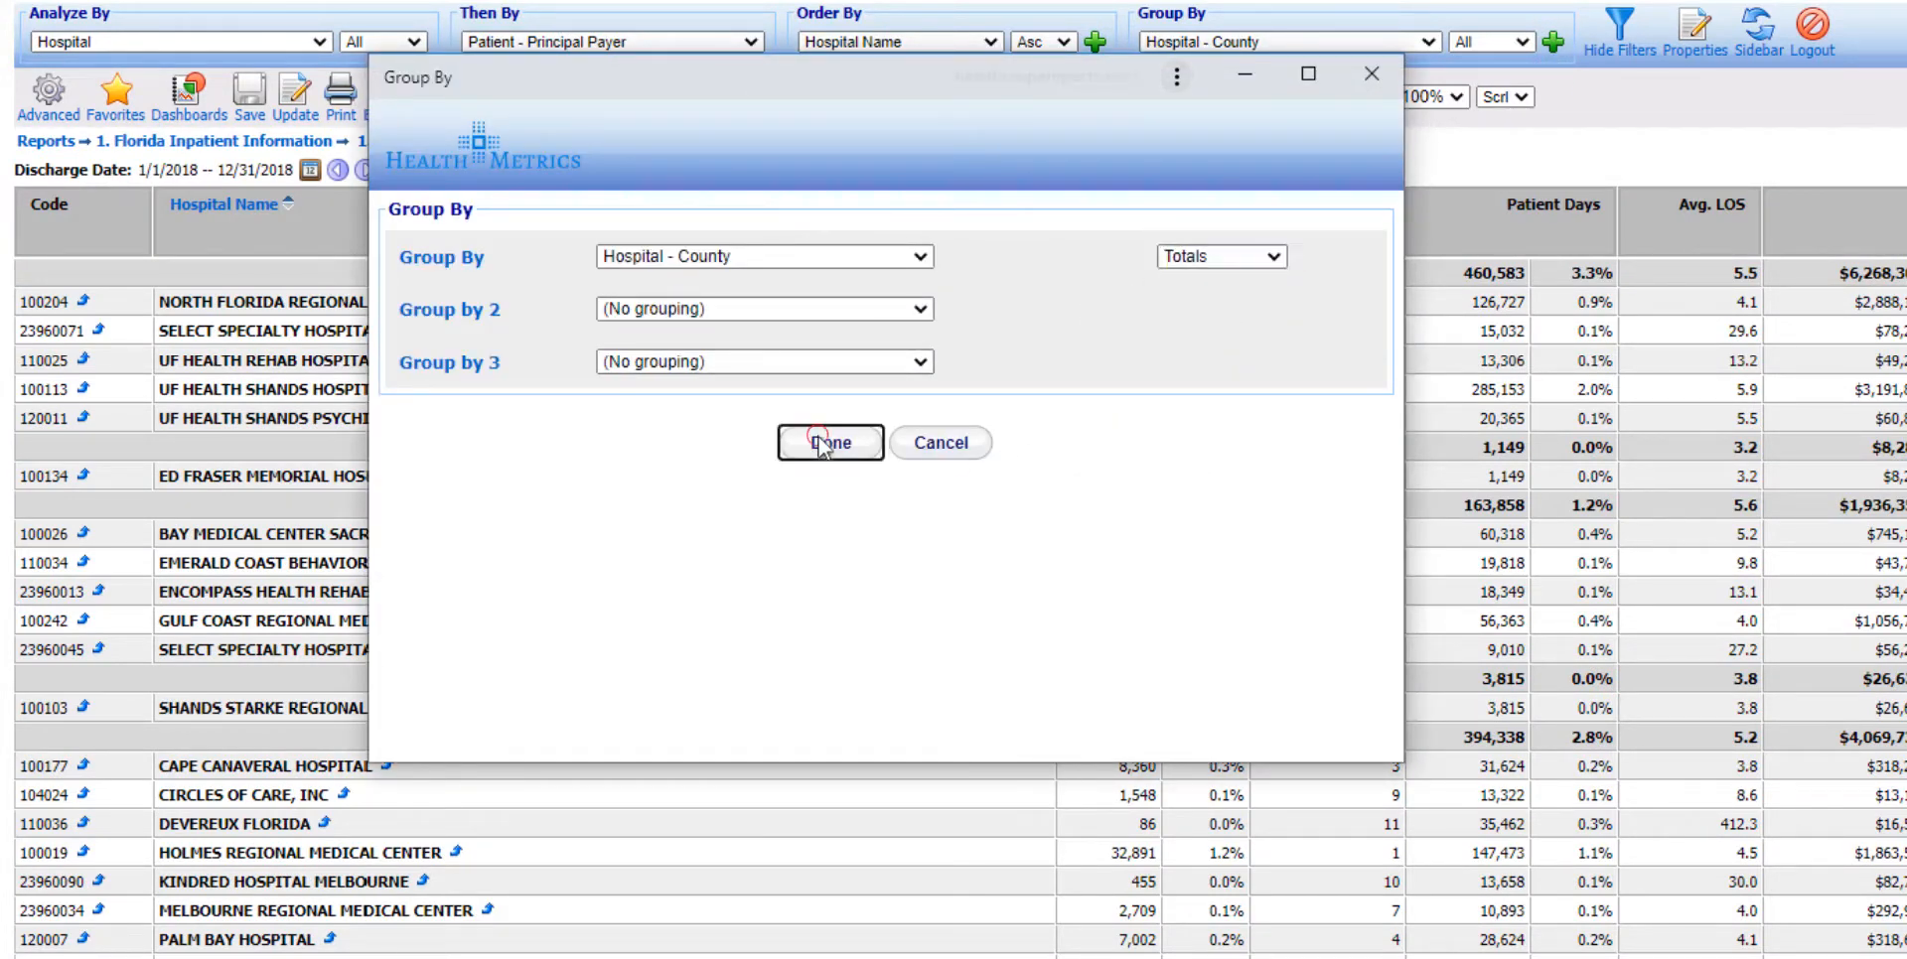
pyautogui.click(811, 442)
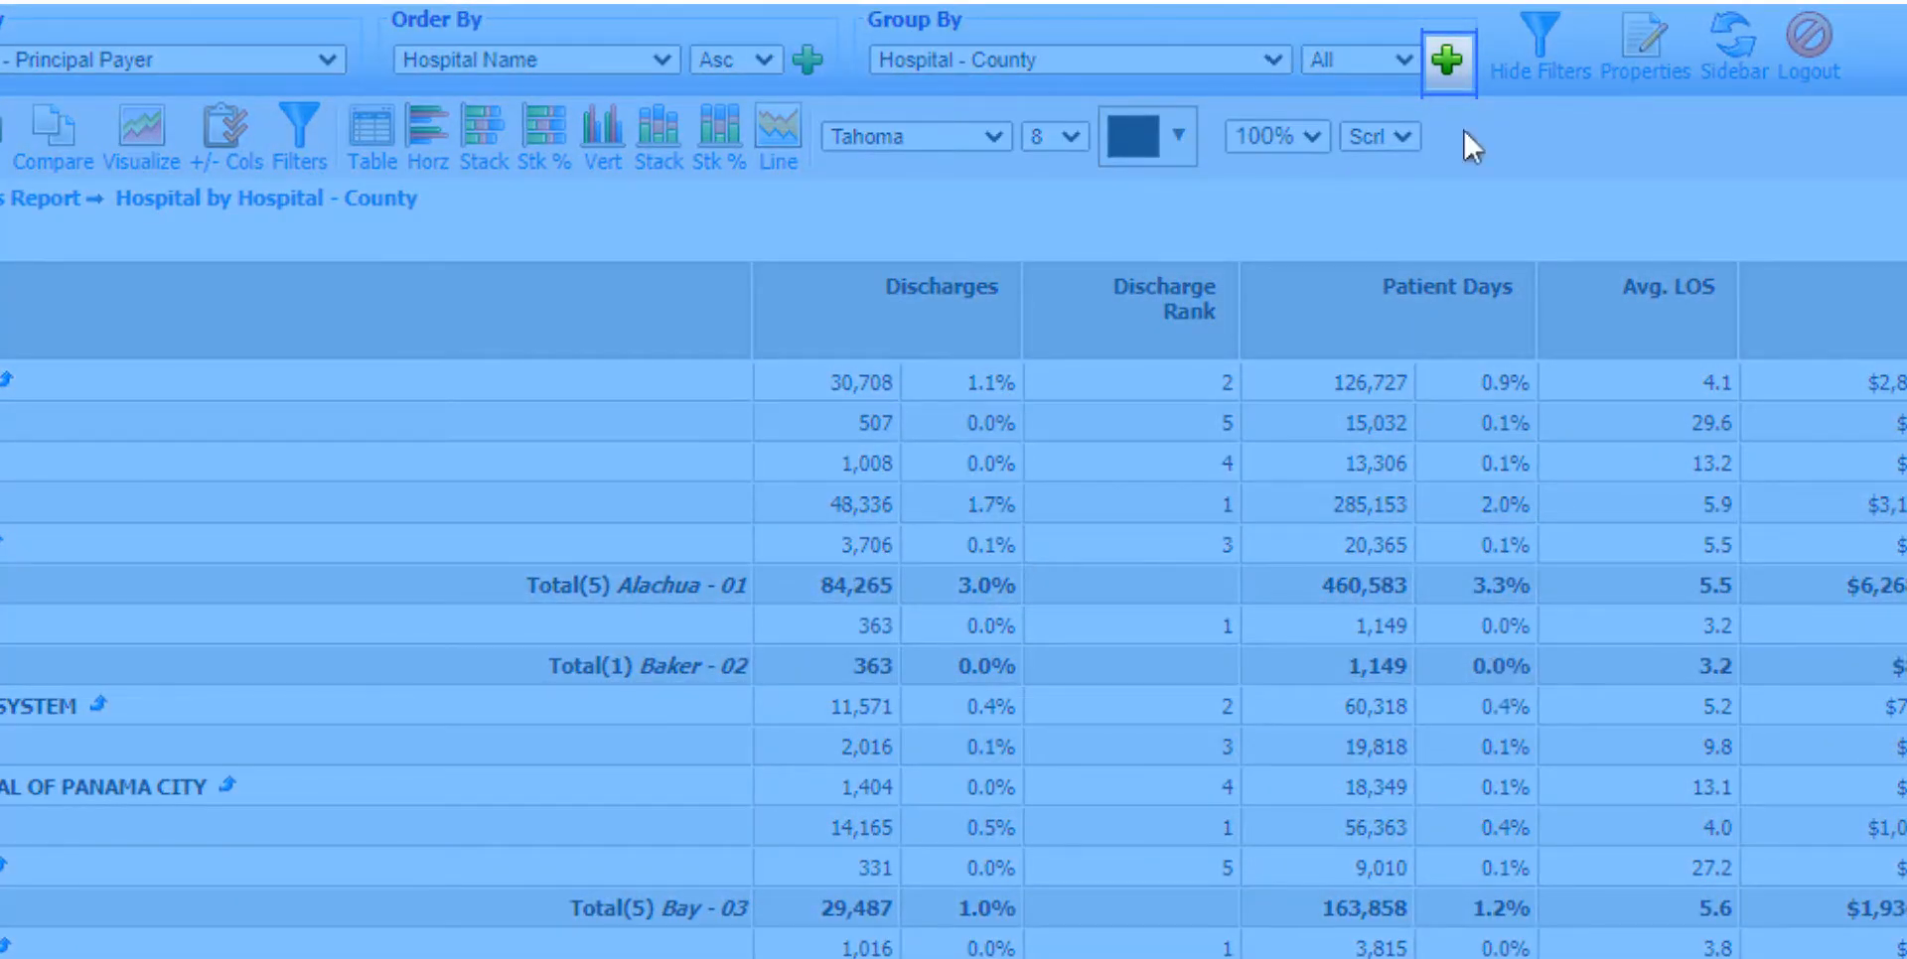
# - Add Patient - Gender as the second grouping level under Hospital - County and review the grouped report down to its end
pyautogui.click(1445, 59)
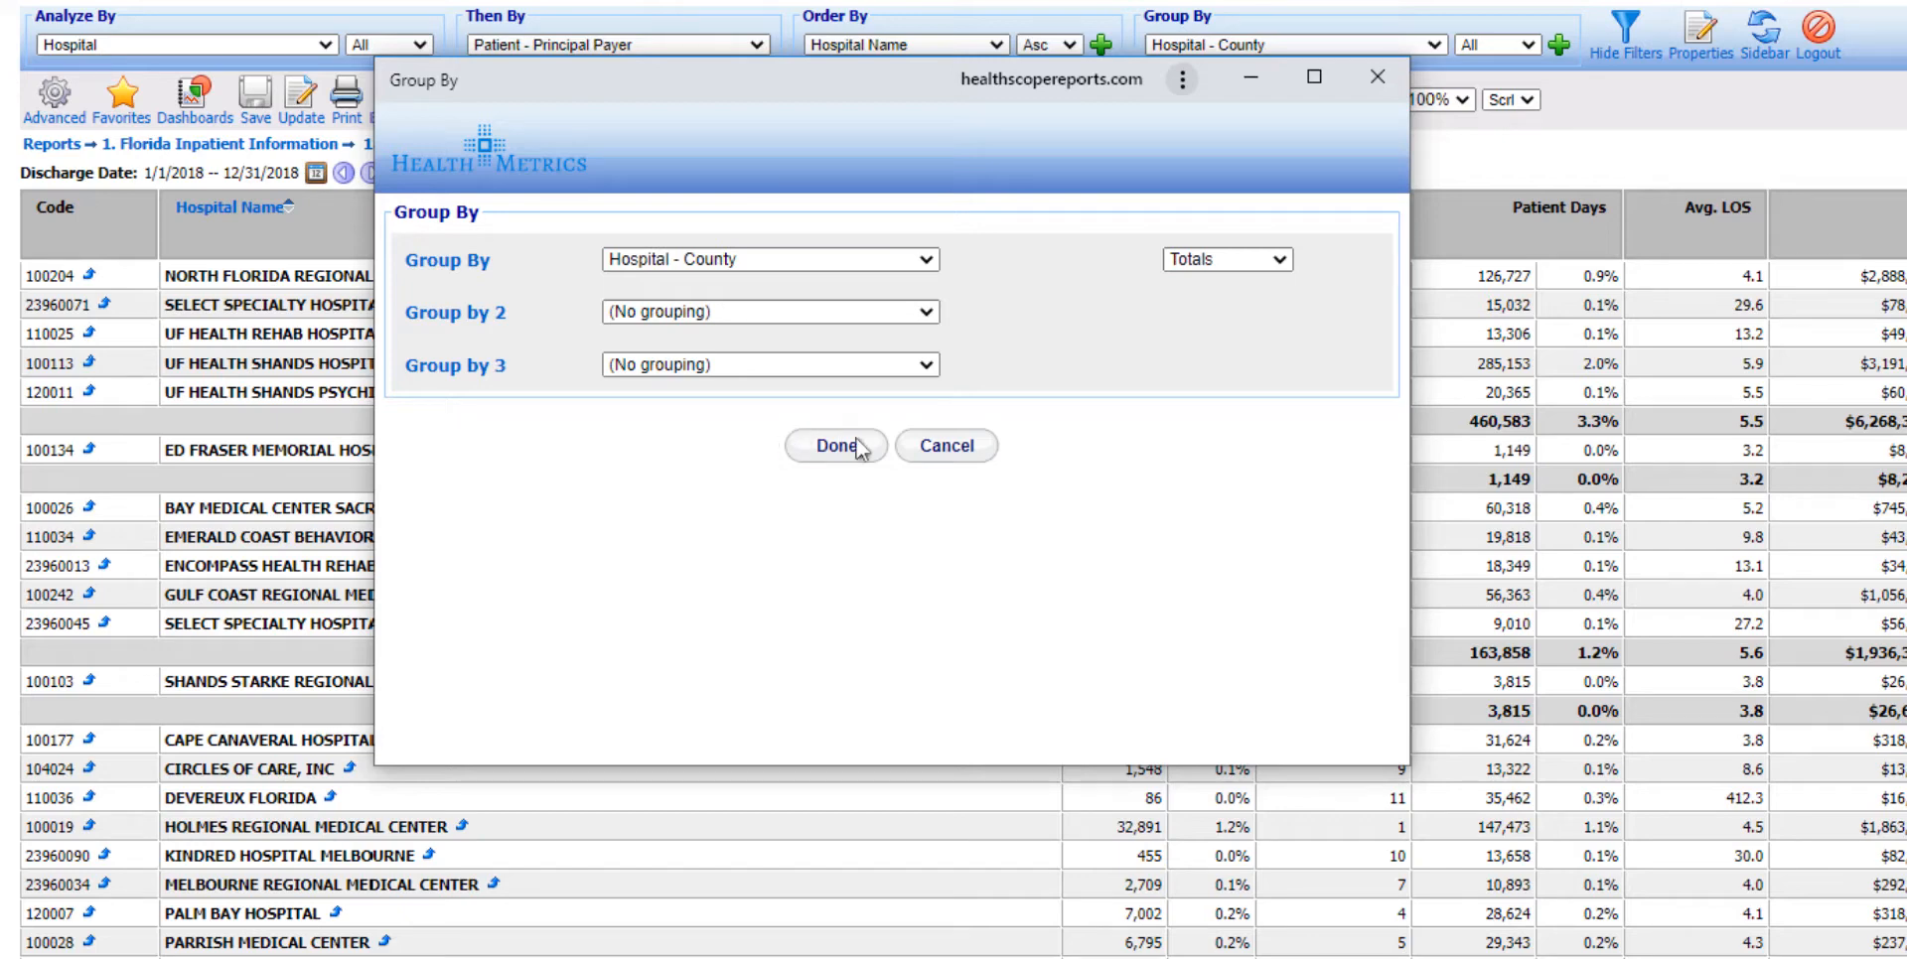
pyautogui.click(927, 314)
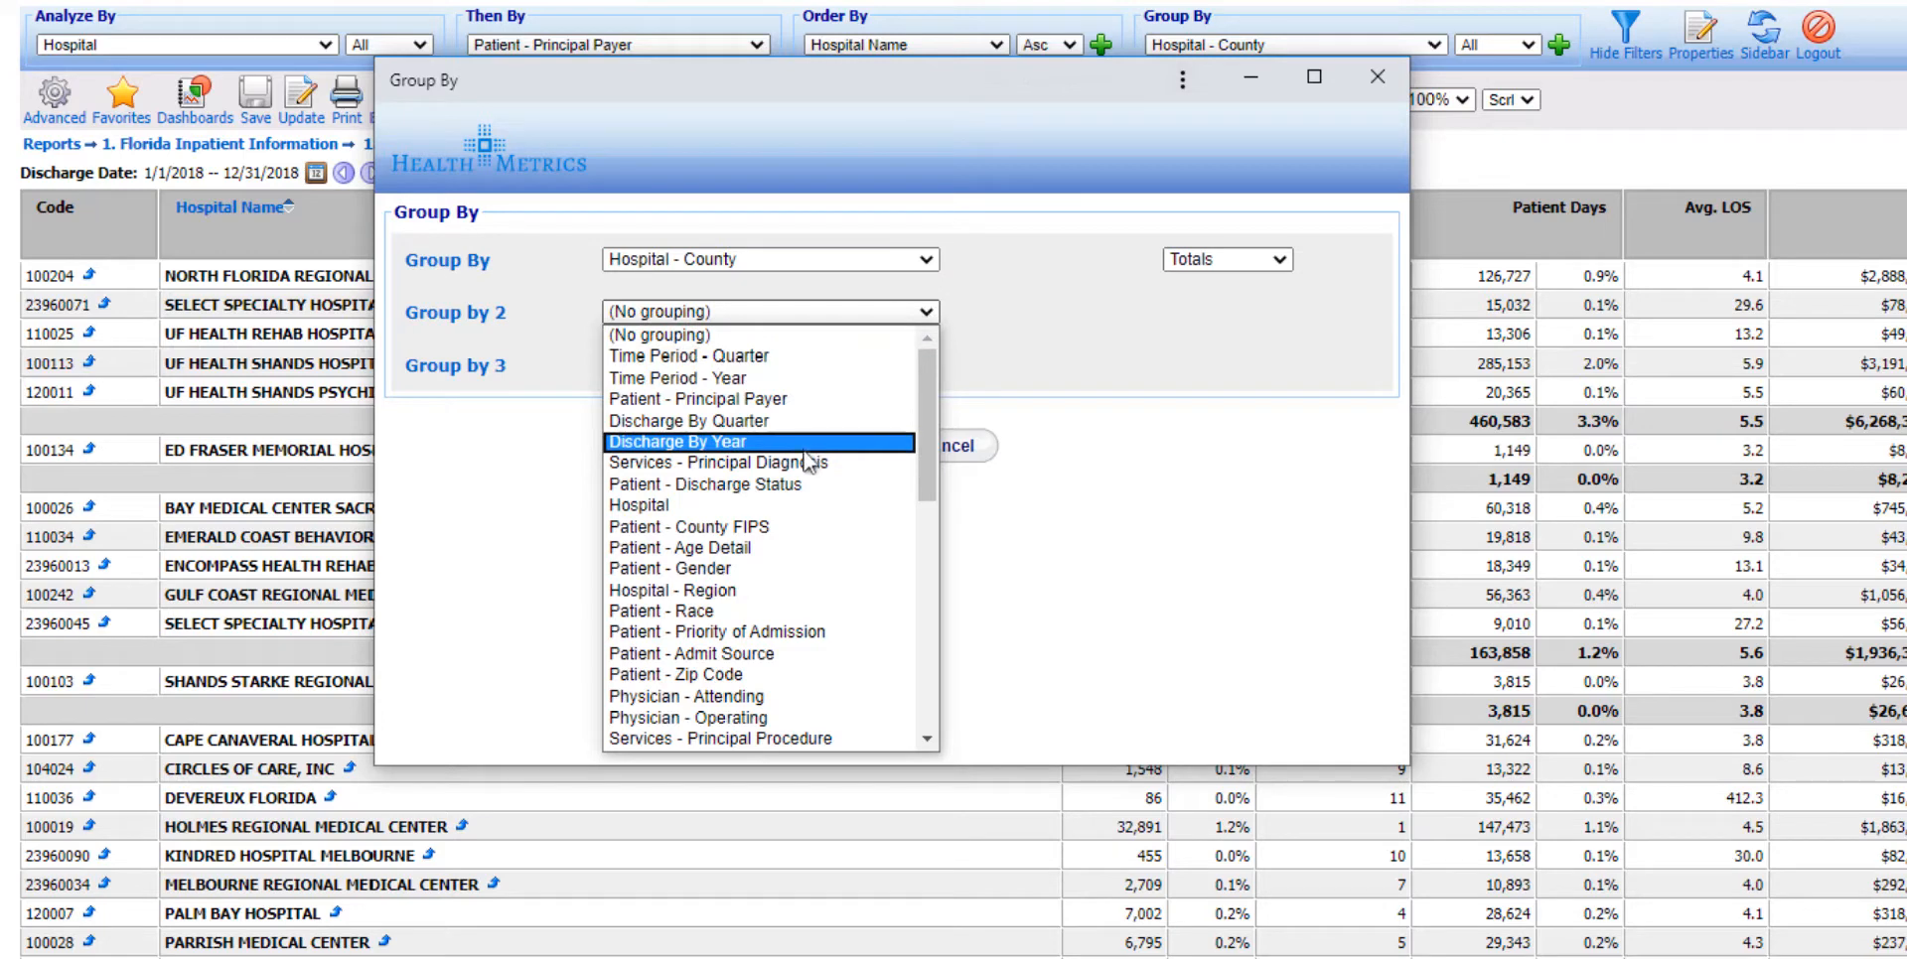
pyautogui.click(787, 568)
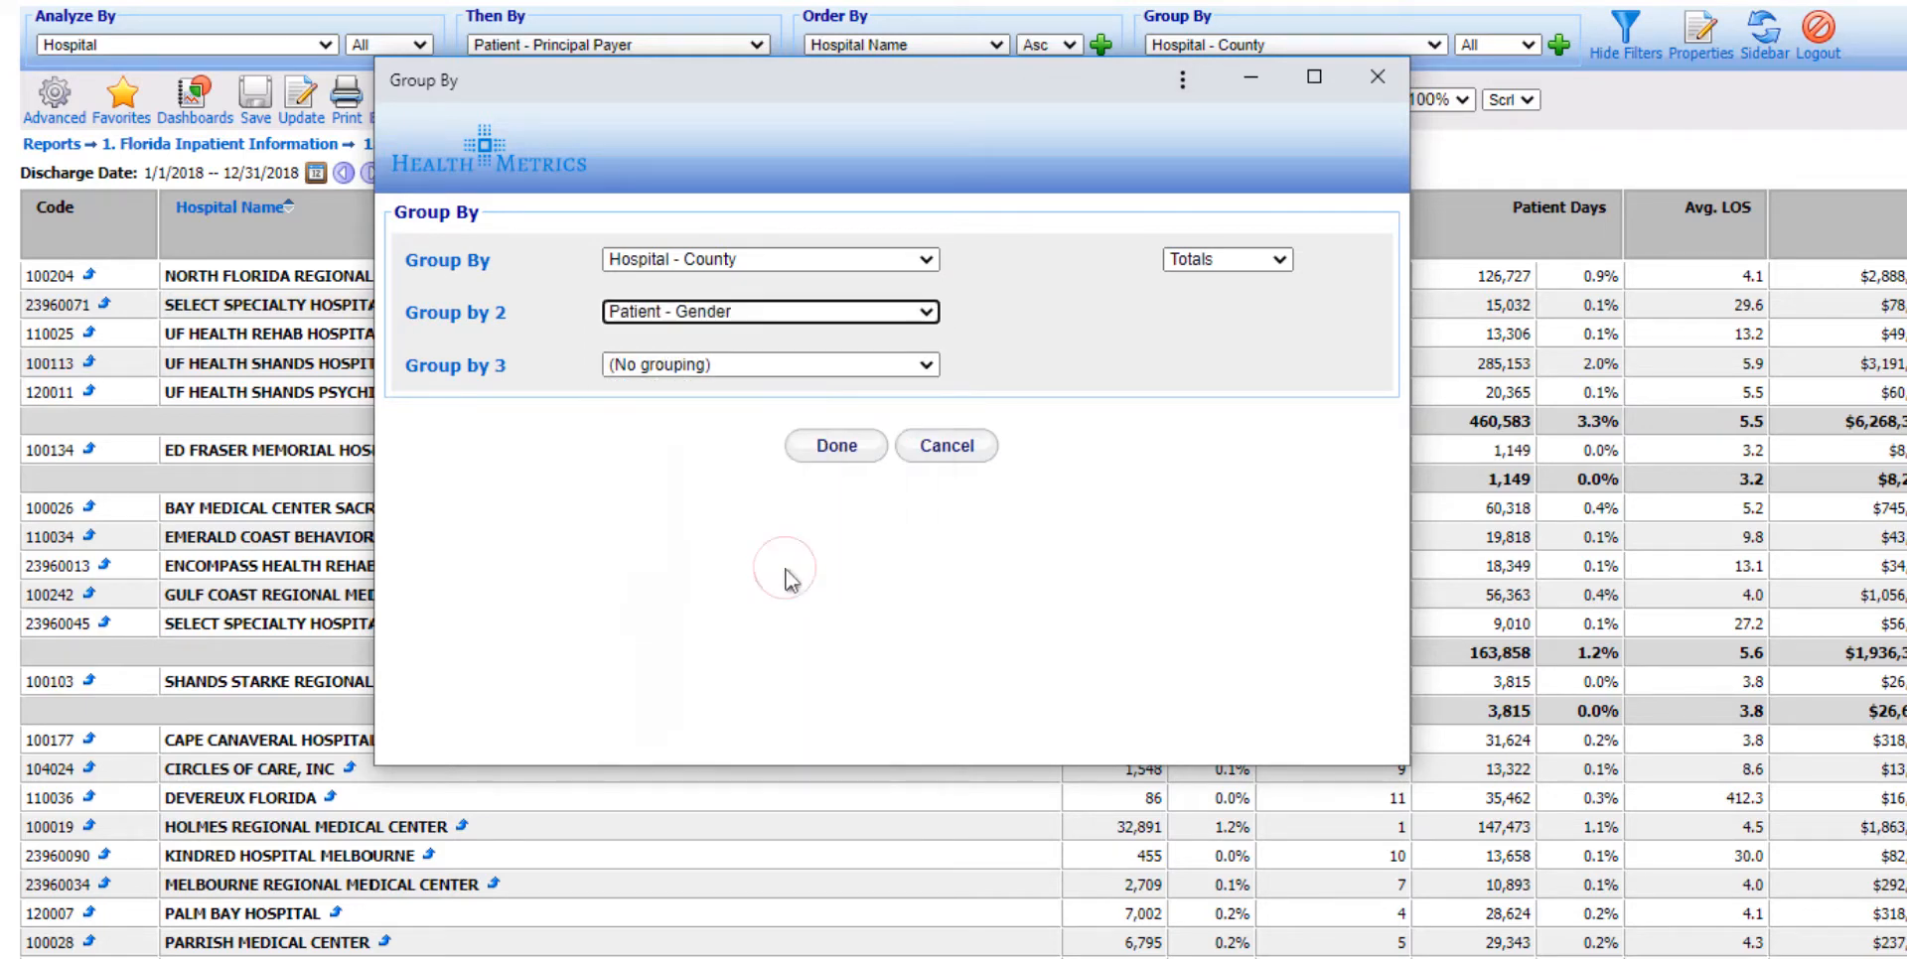
pyautogui.click(840, 449)
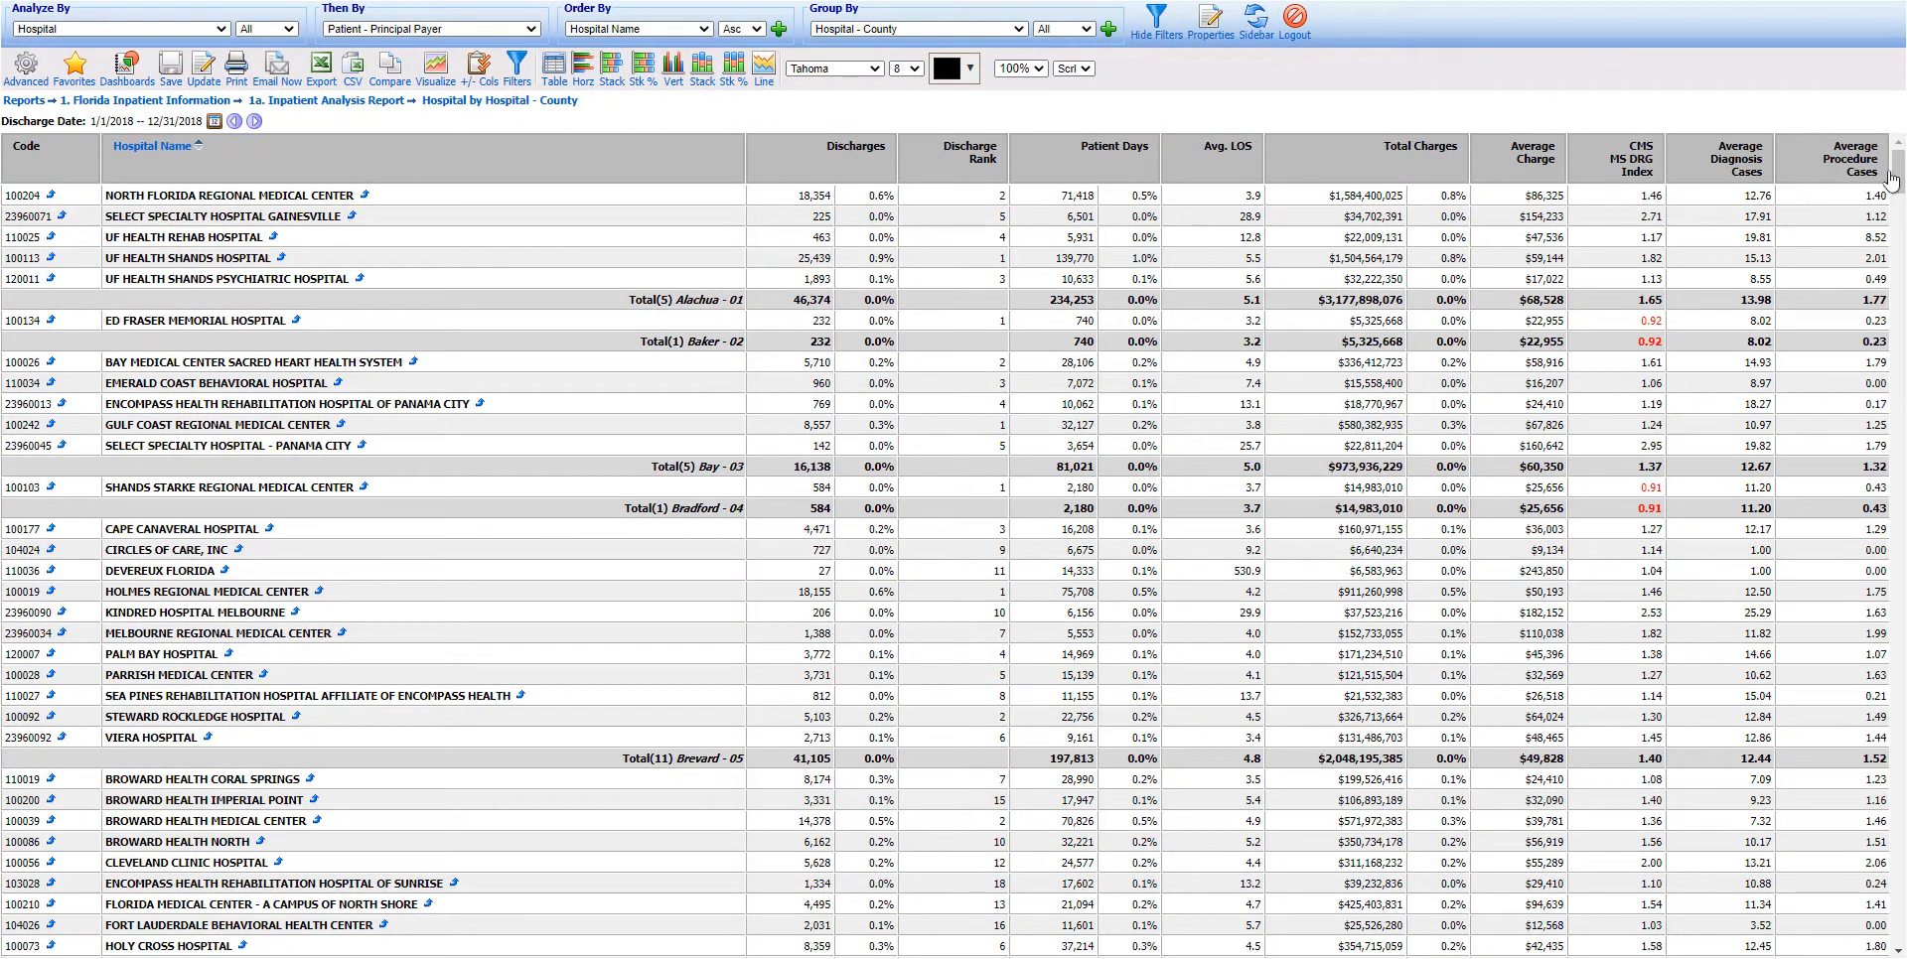
pyautogui.moveTo(1897, 176); pyautogui.dragTo(1874, 537)
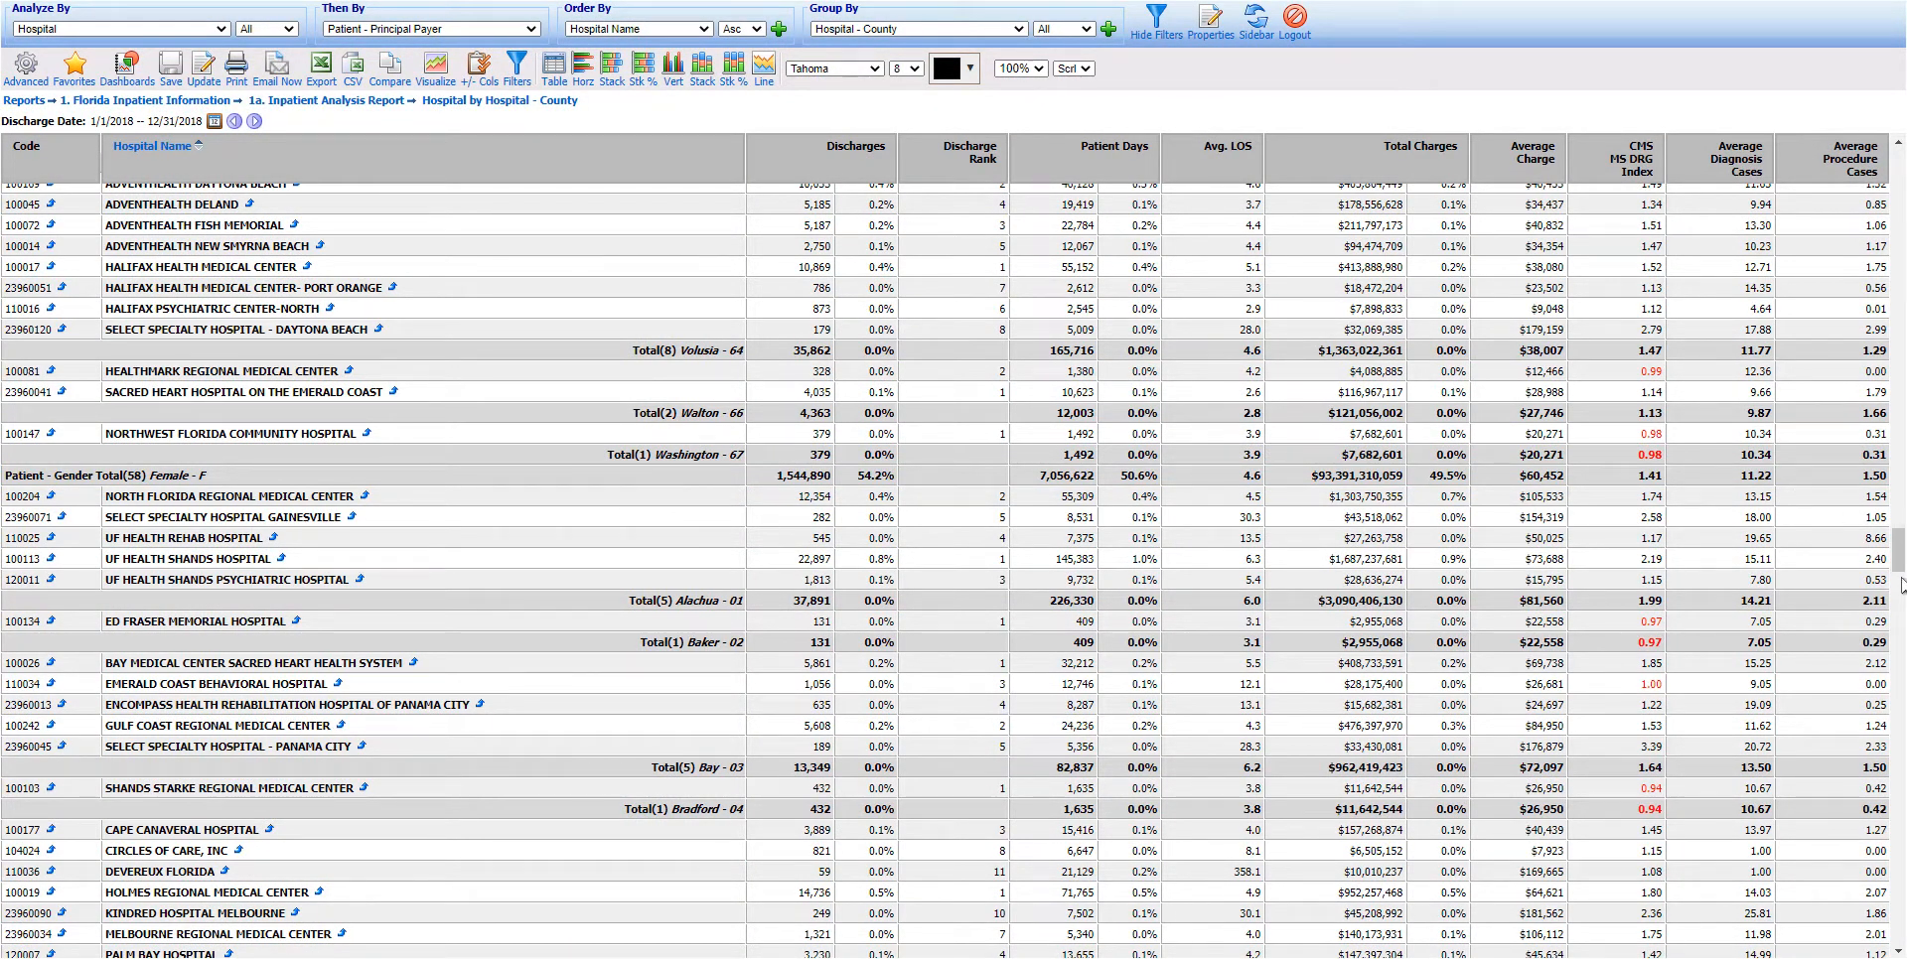
pyautogui.moveTo(1902, 584); pyautogui.dragTo(1902, 941)
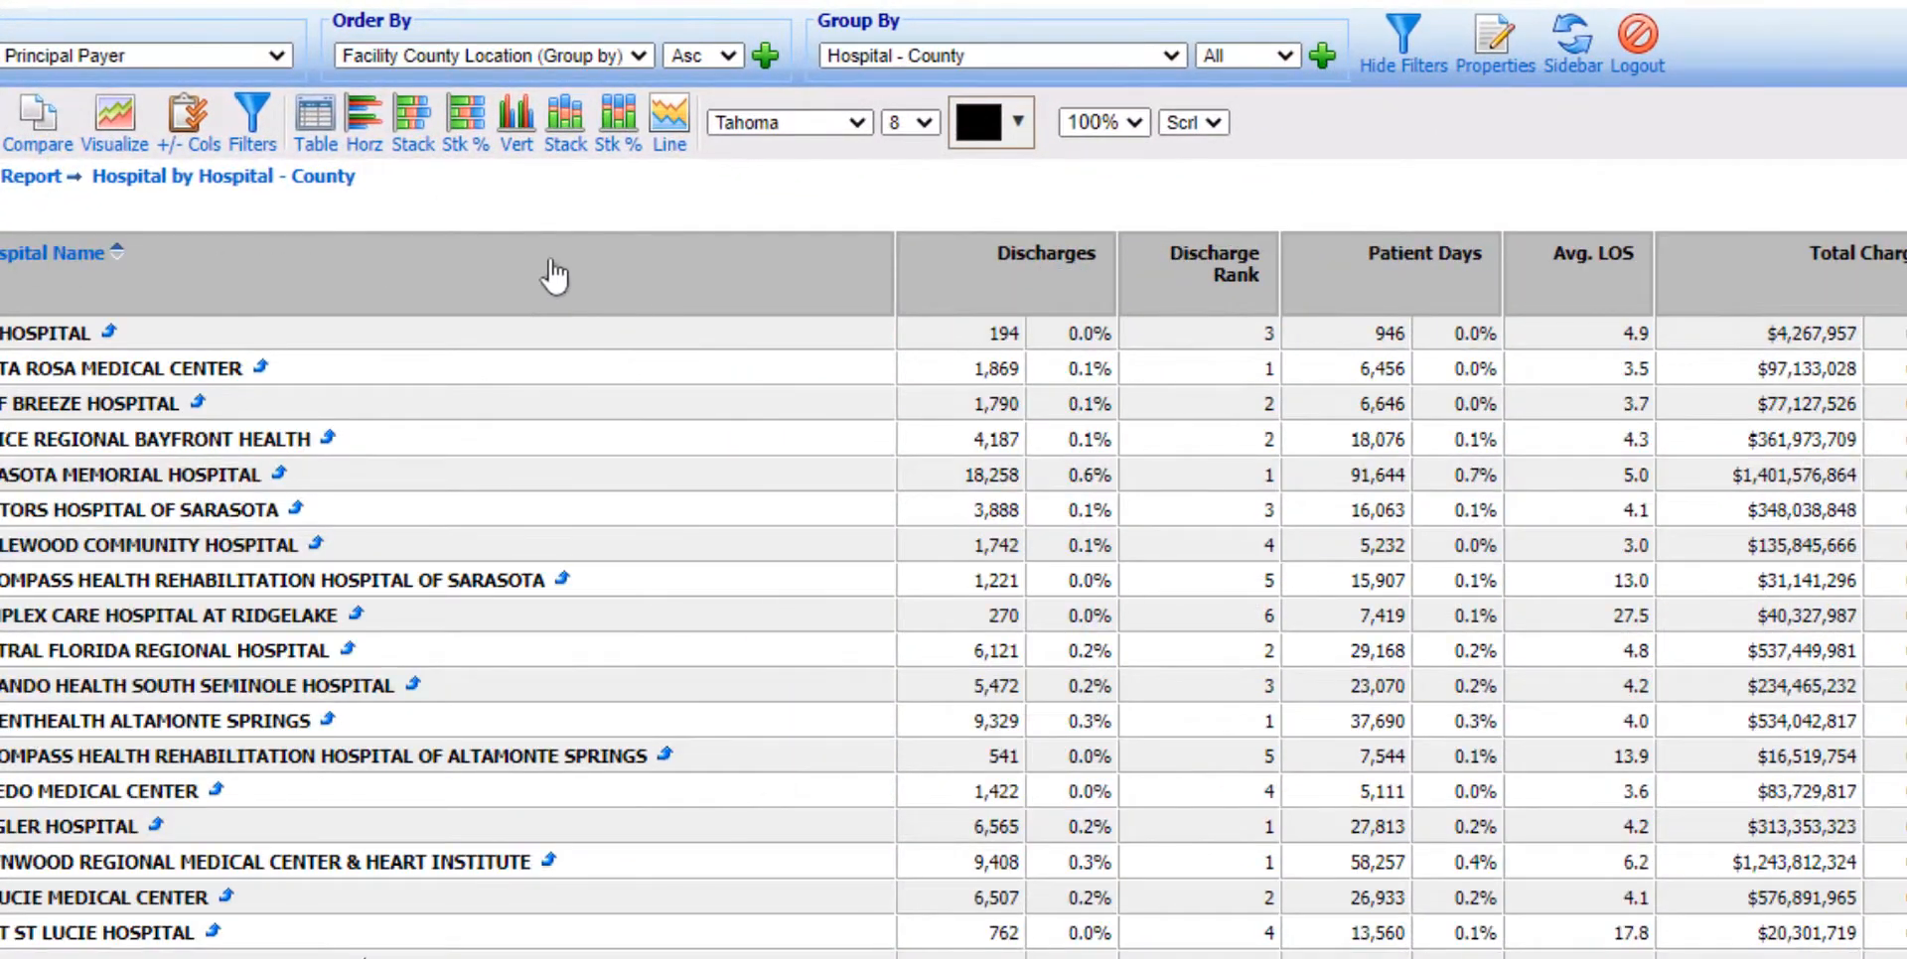
# - Reverse the grouping order, making Patient - Gender the first grouping and Hospital - County the second
pyautogui.click(1322, 55)
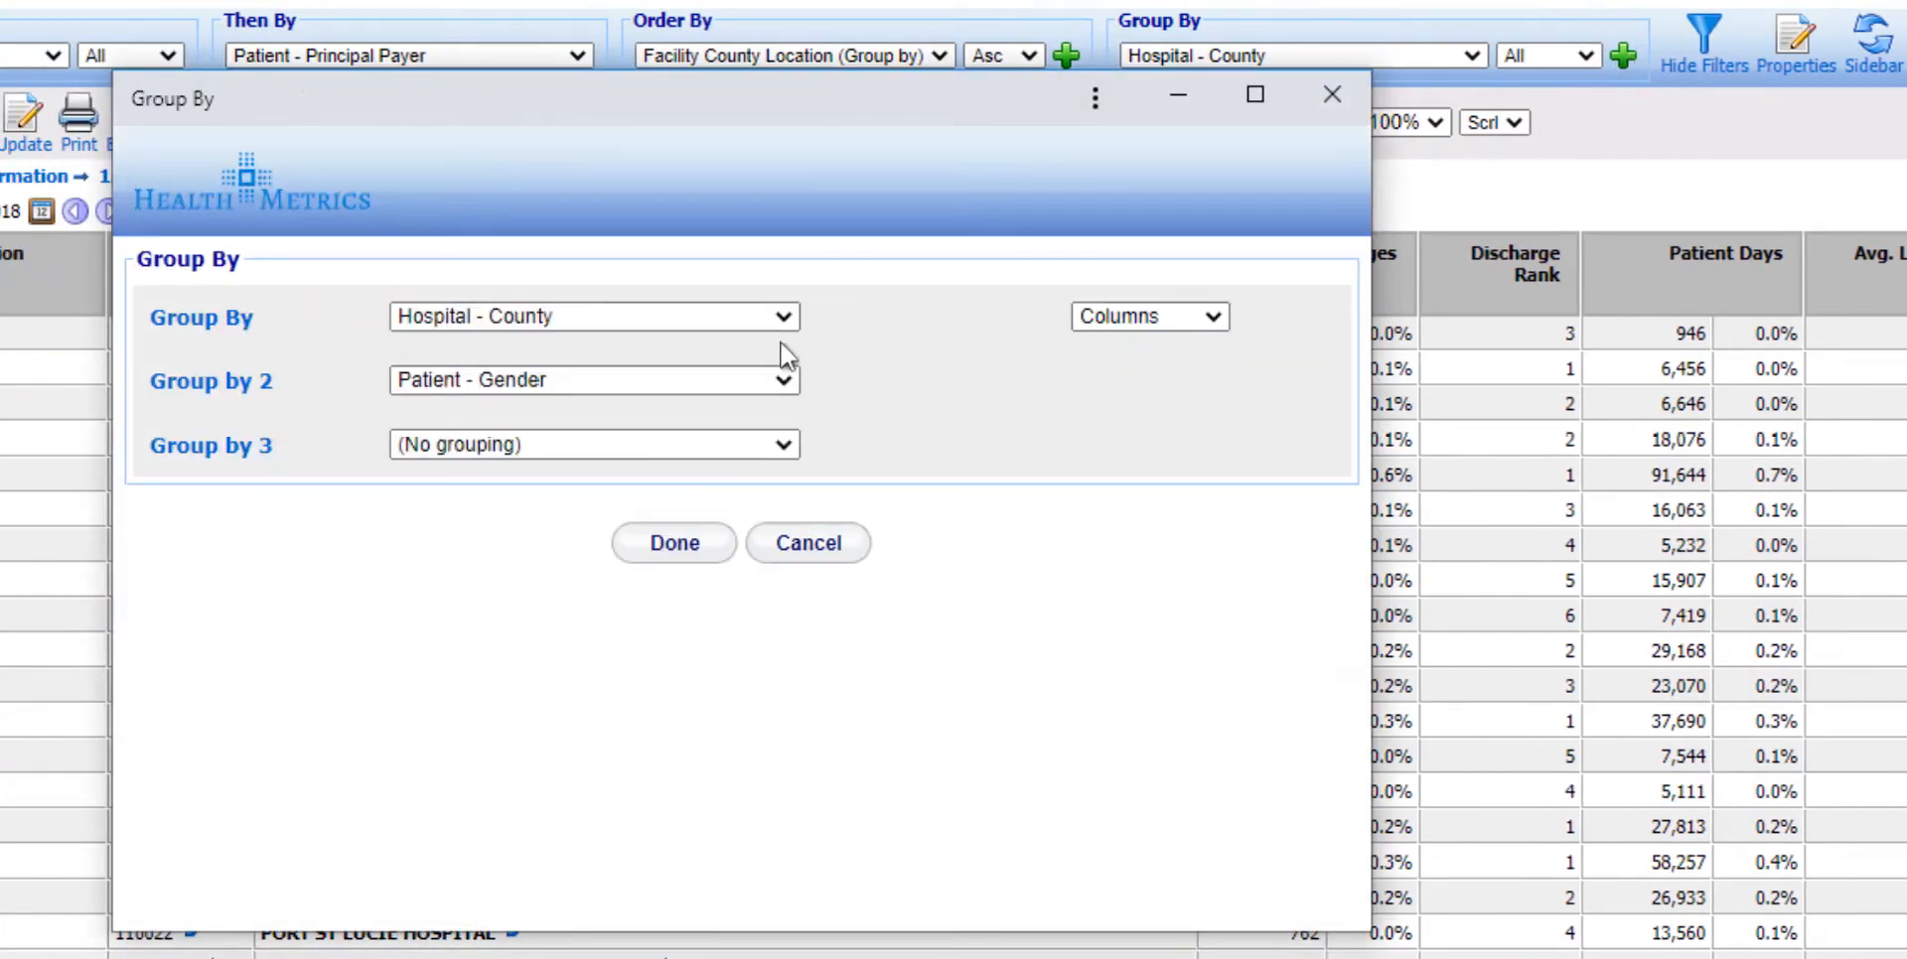
pyautogui.click(781, 318)
pyautogui.scroll(6, 765, 411)
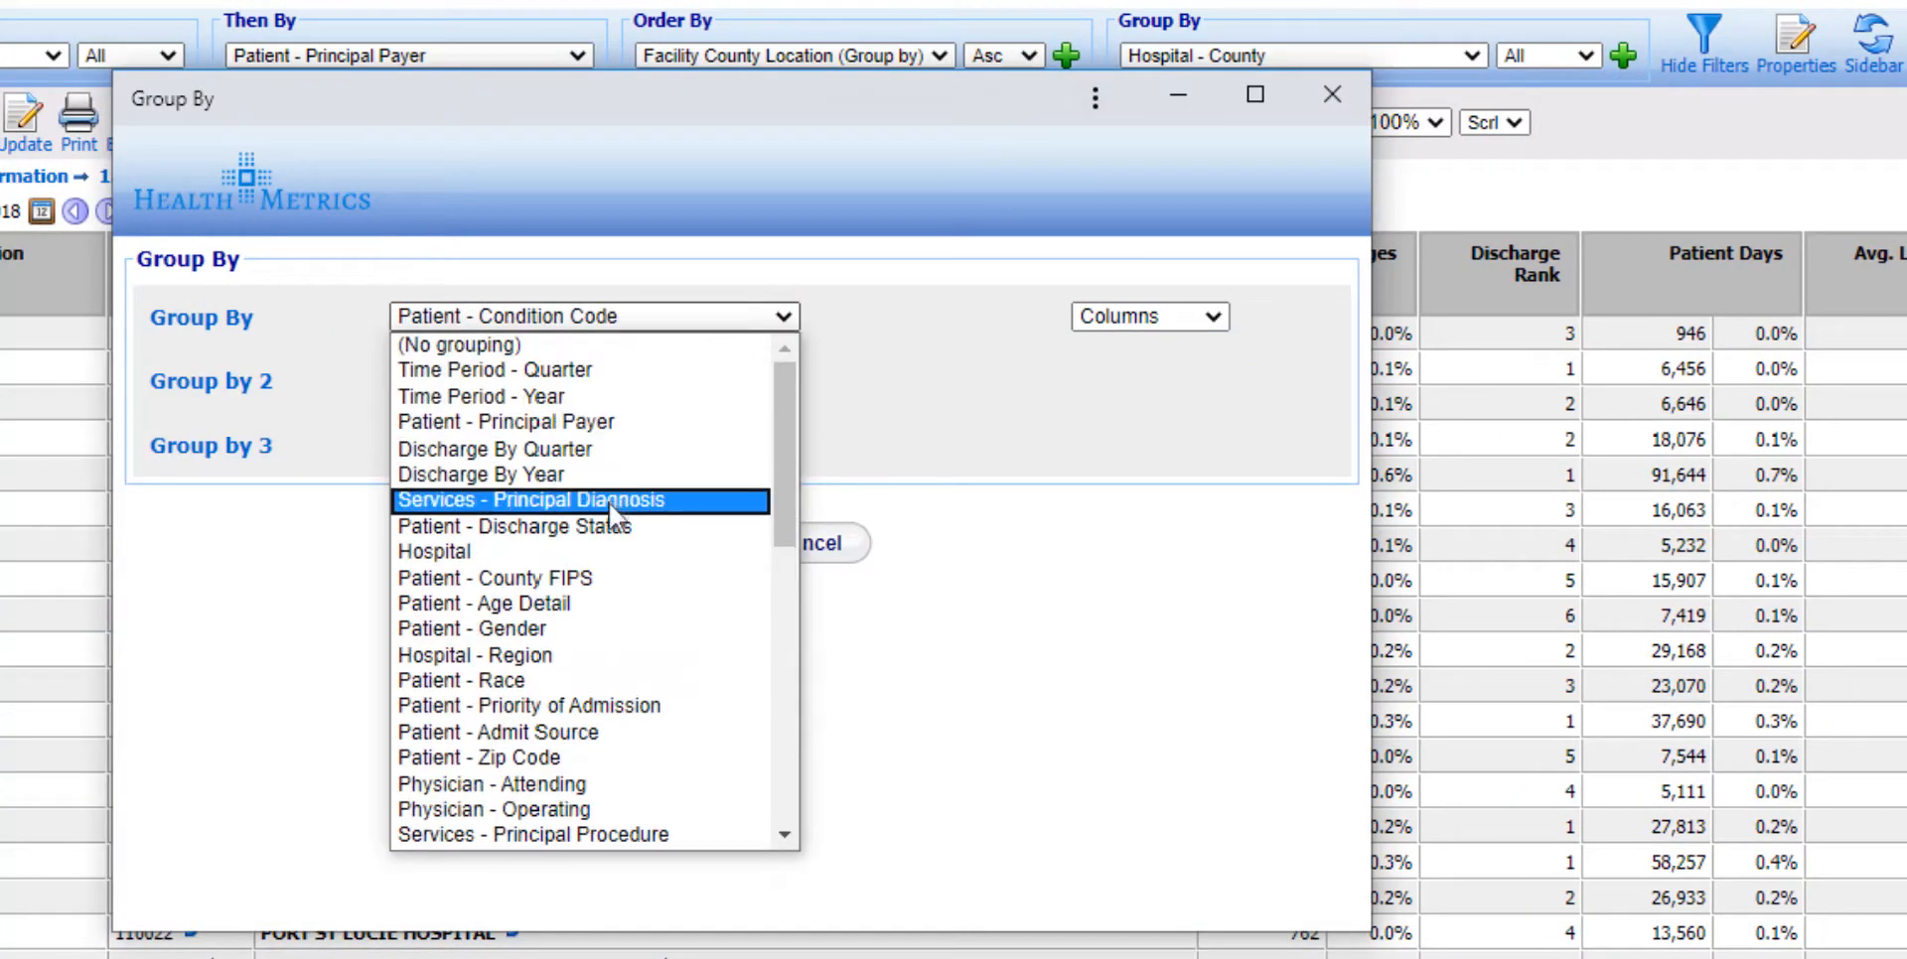
pyautogui.click(609, 628)
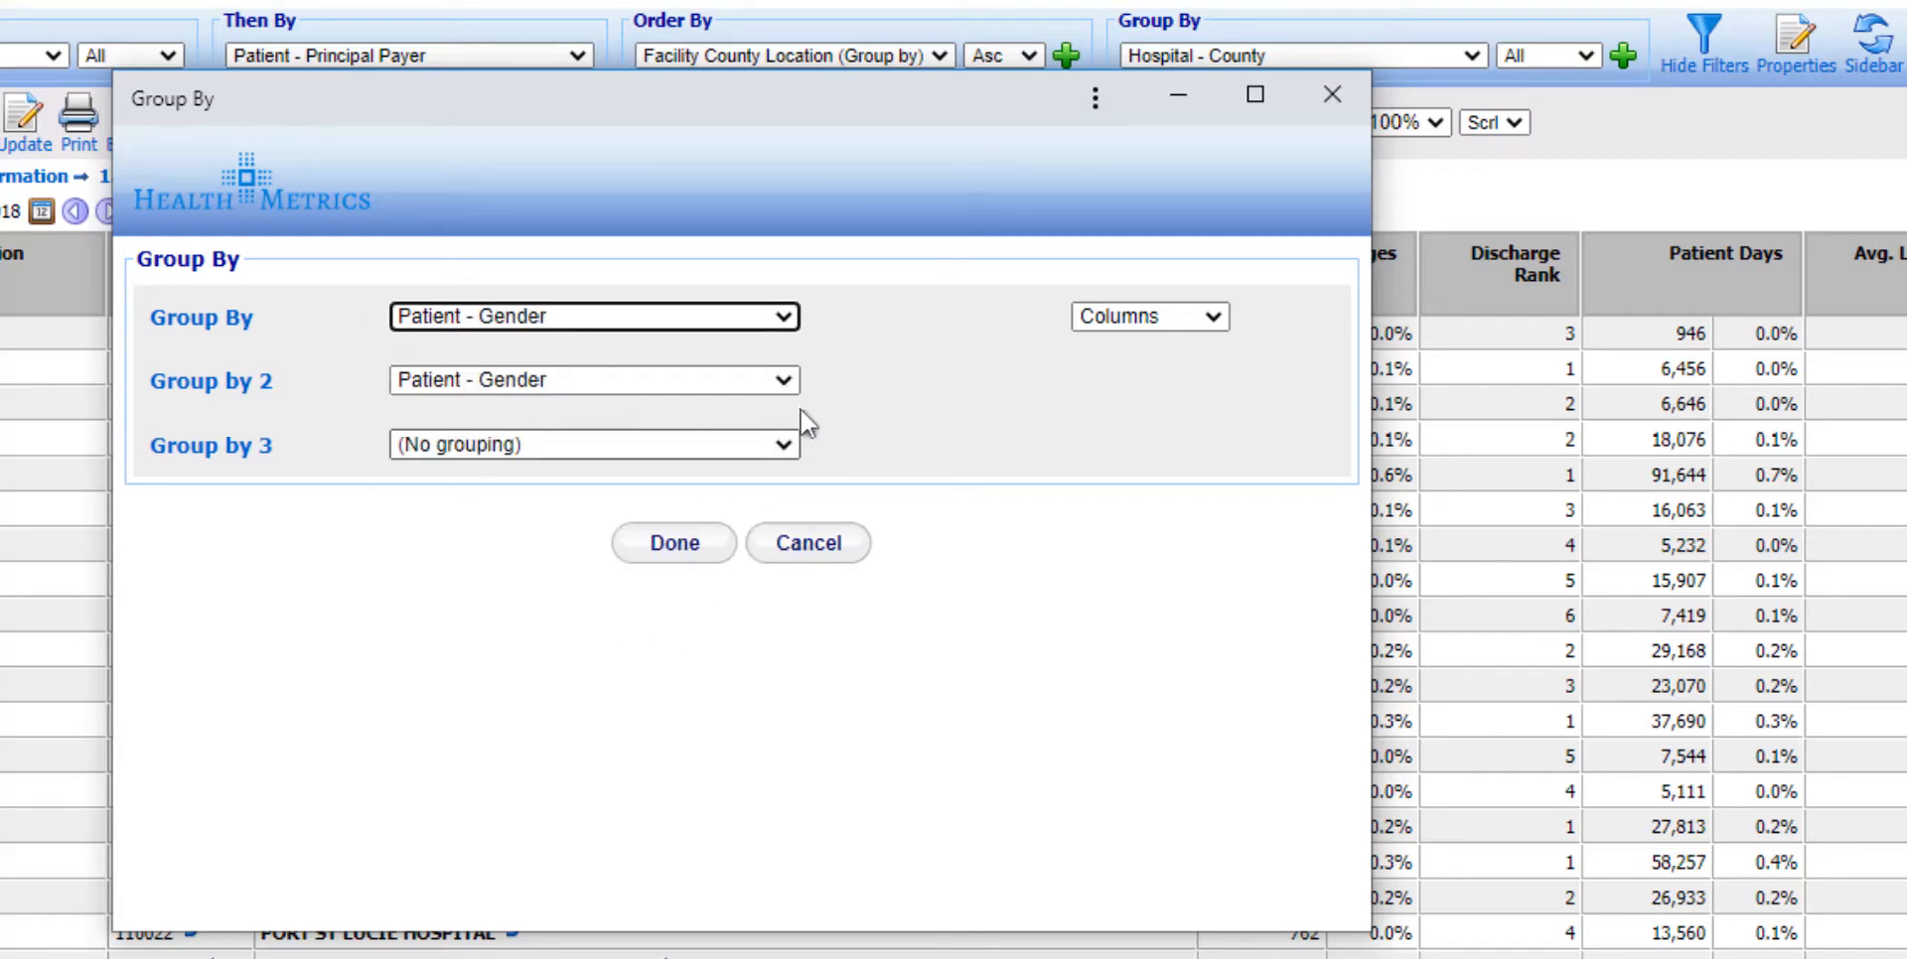
pyautogui.click(784, 381)
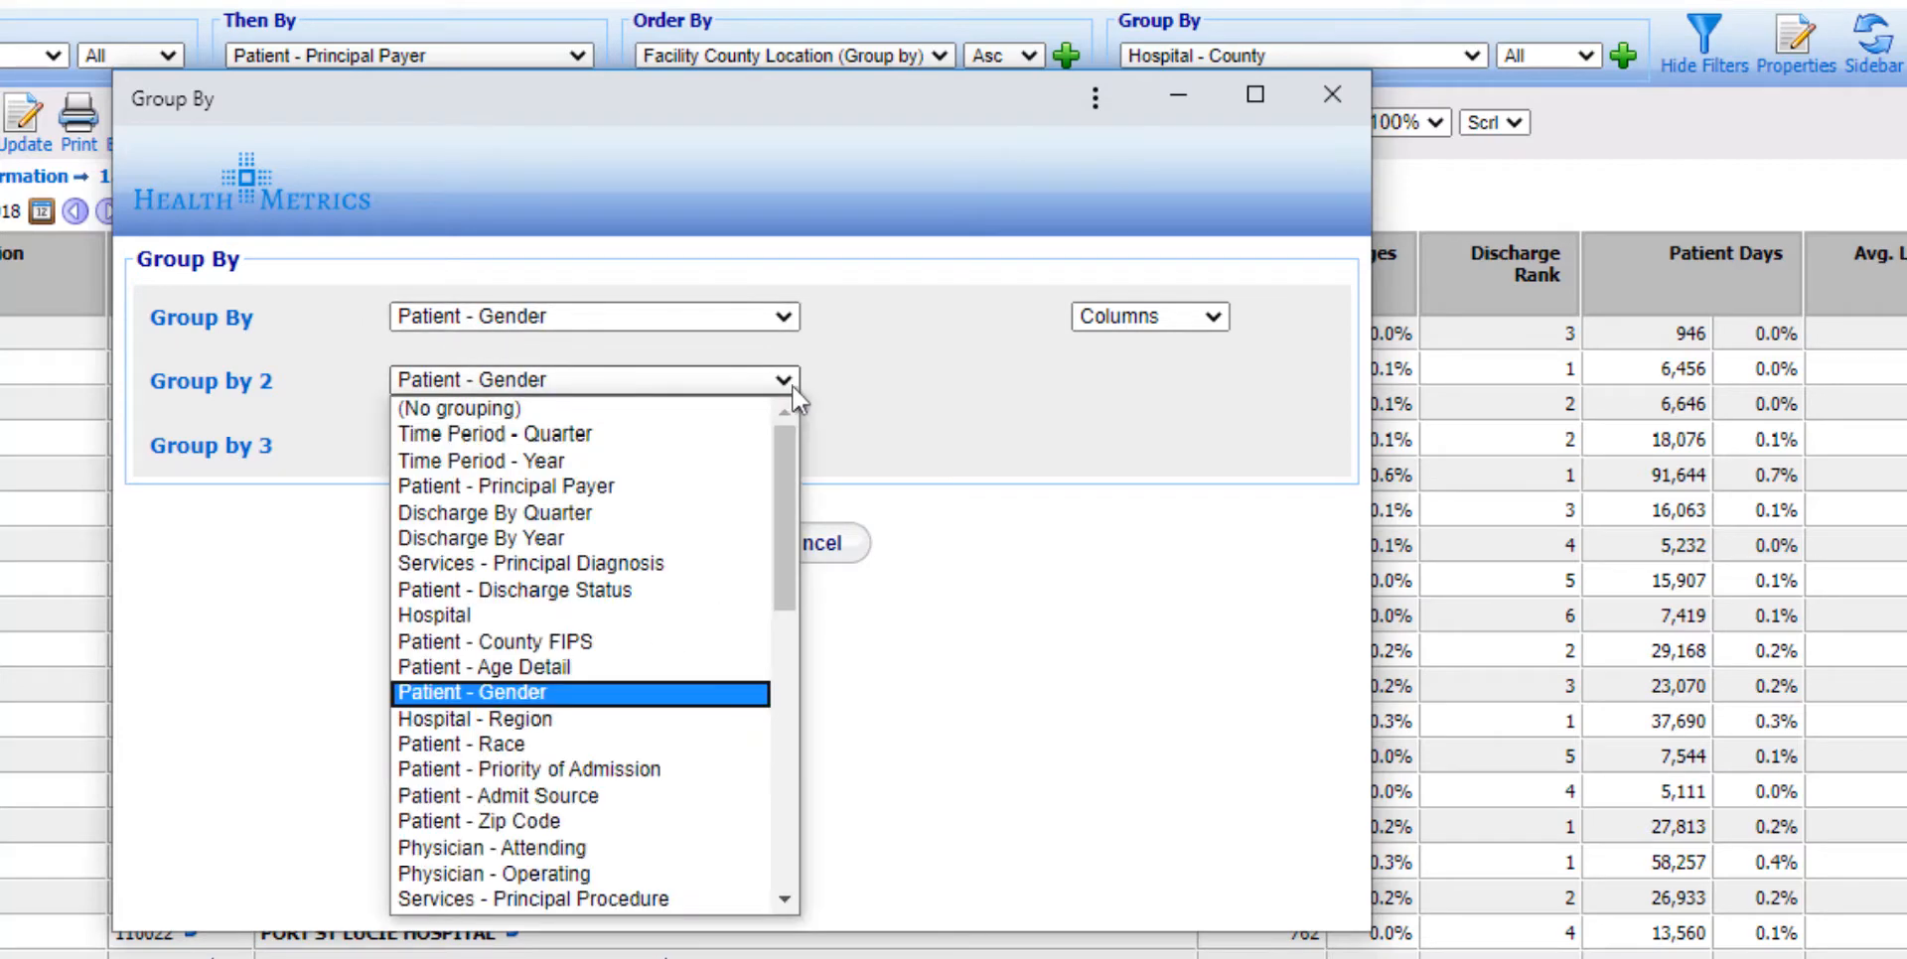
pyautogui.scroll(-9, 779, 517)
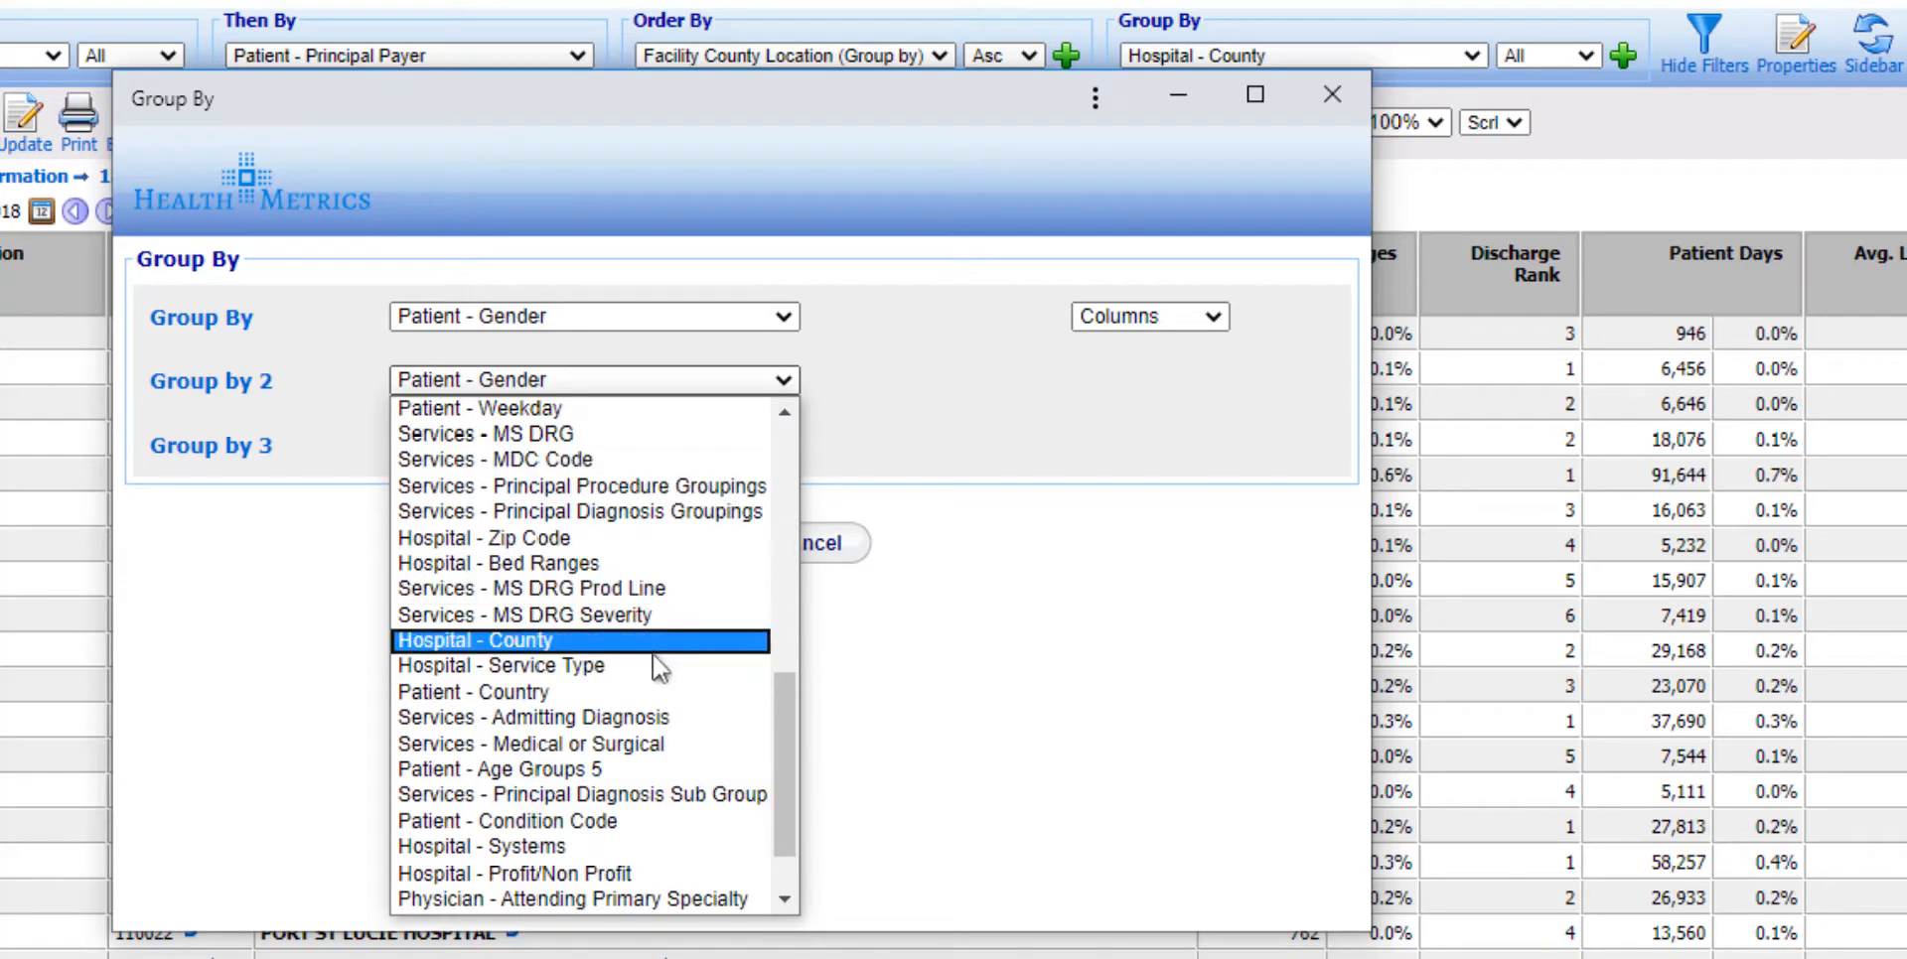
pyautogui.click(654, 652)
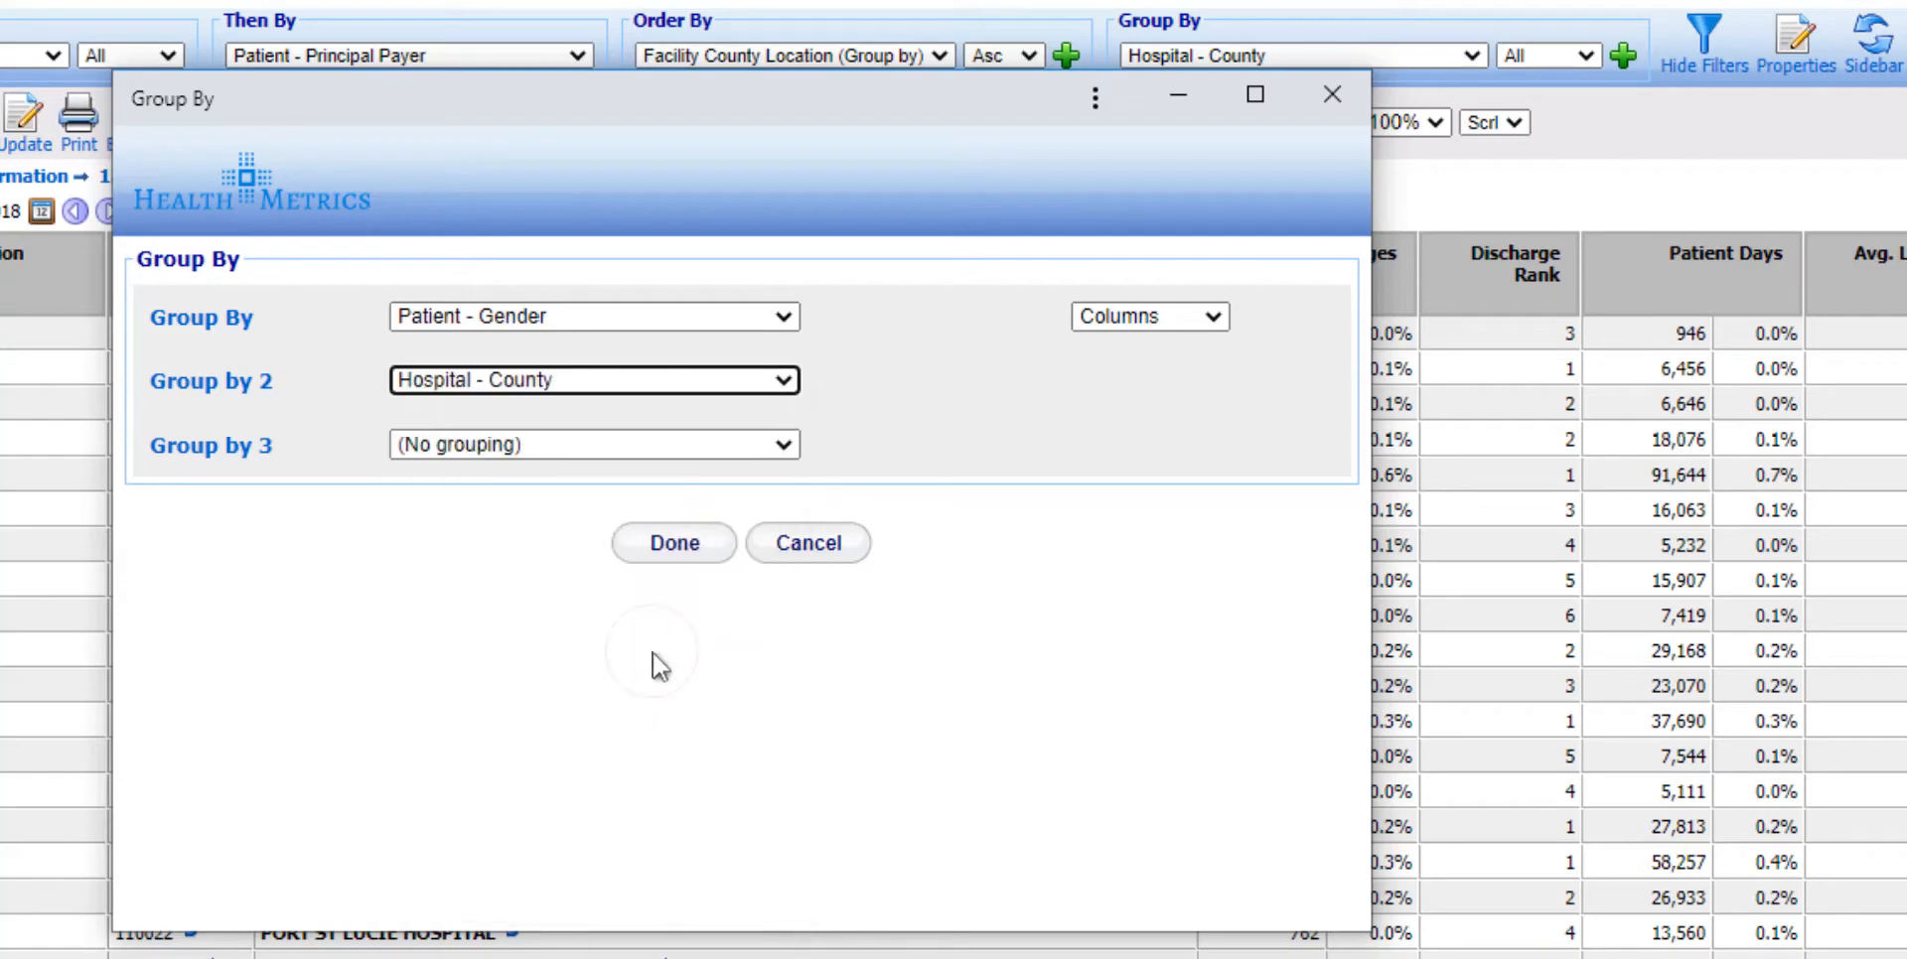
pyautogui.click(676, 543)
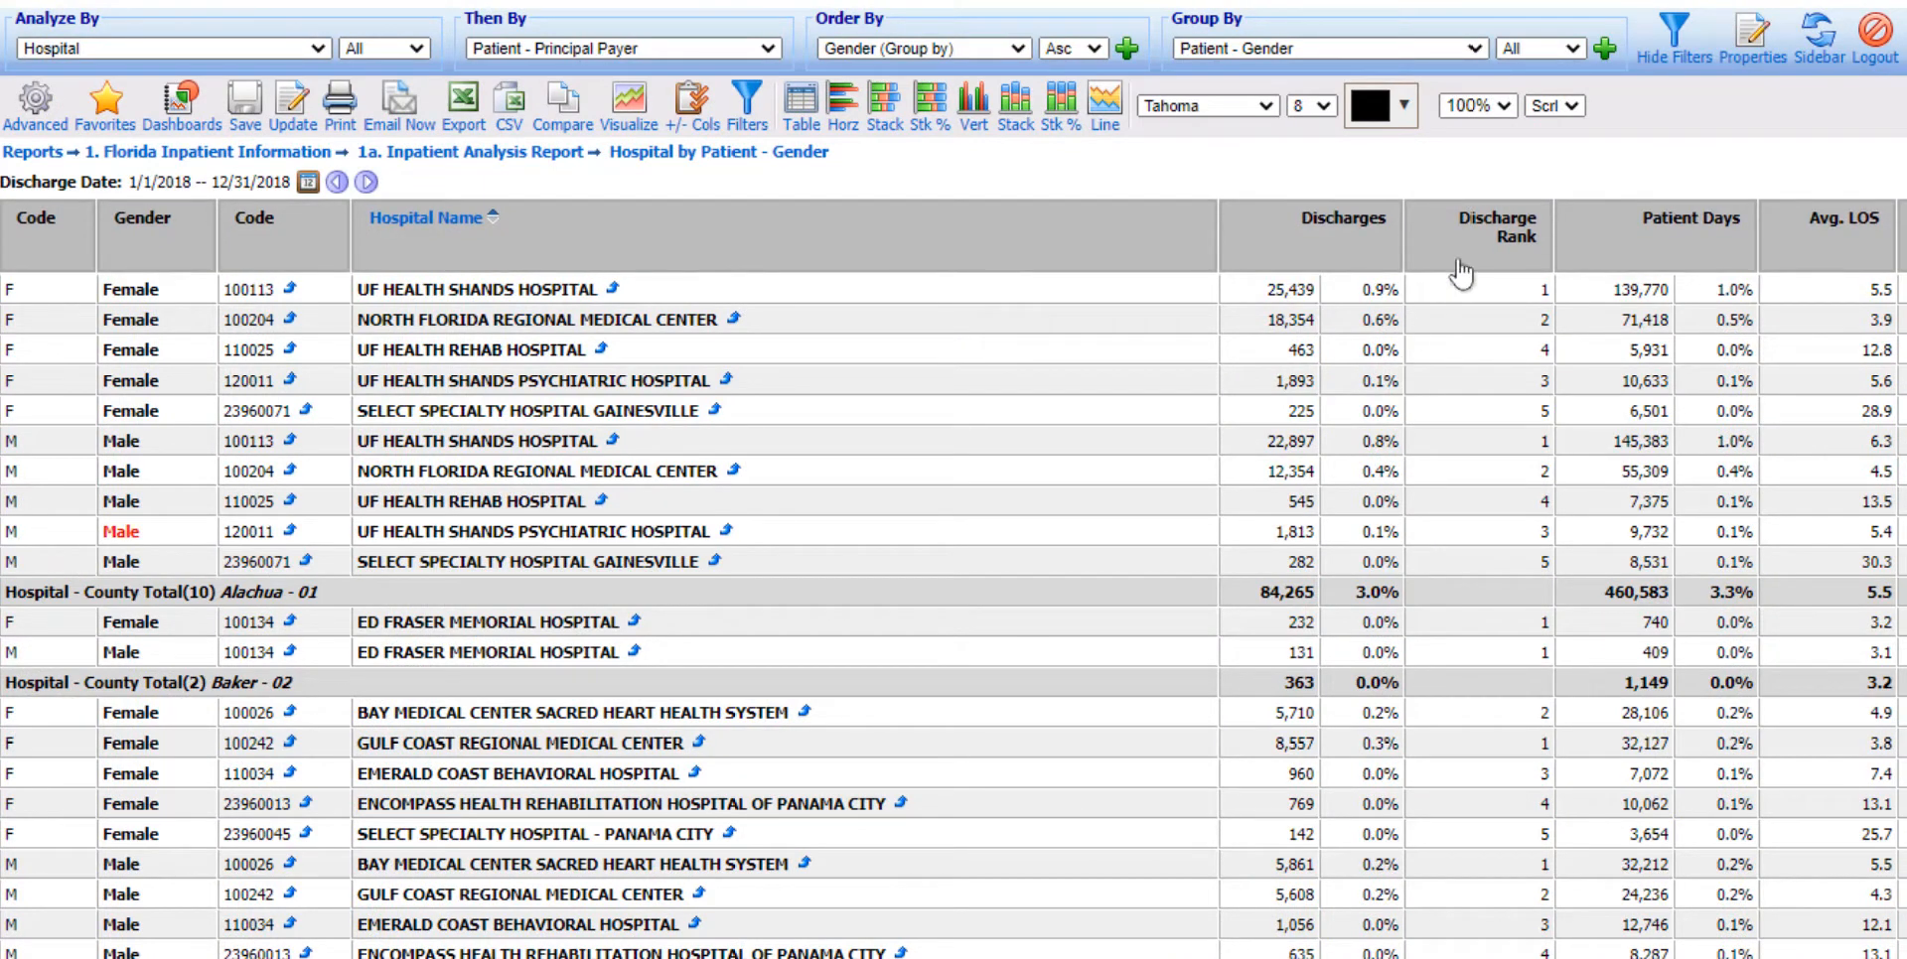
# - Change the Patient - Gender grouping display from Columns to Totals
pyautogui.click(1605, 48)
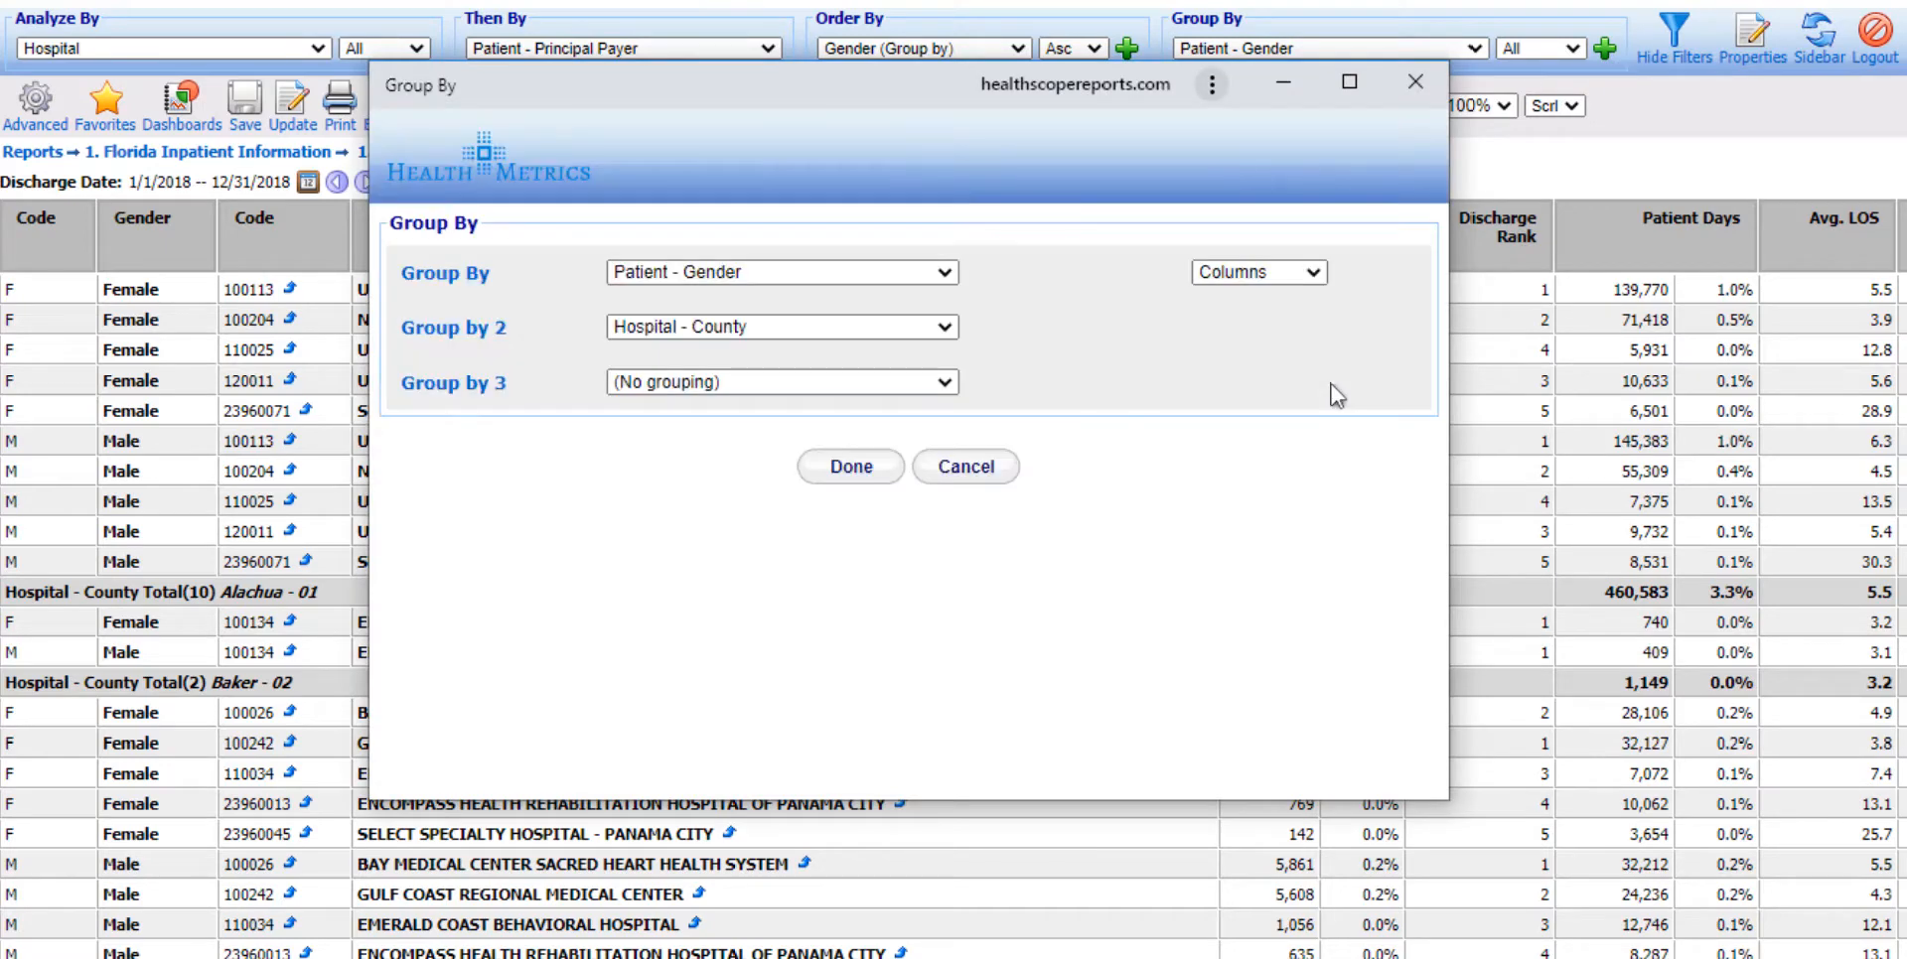
pyautogui.click(1315, 272)
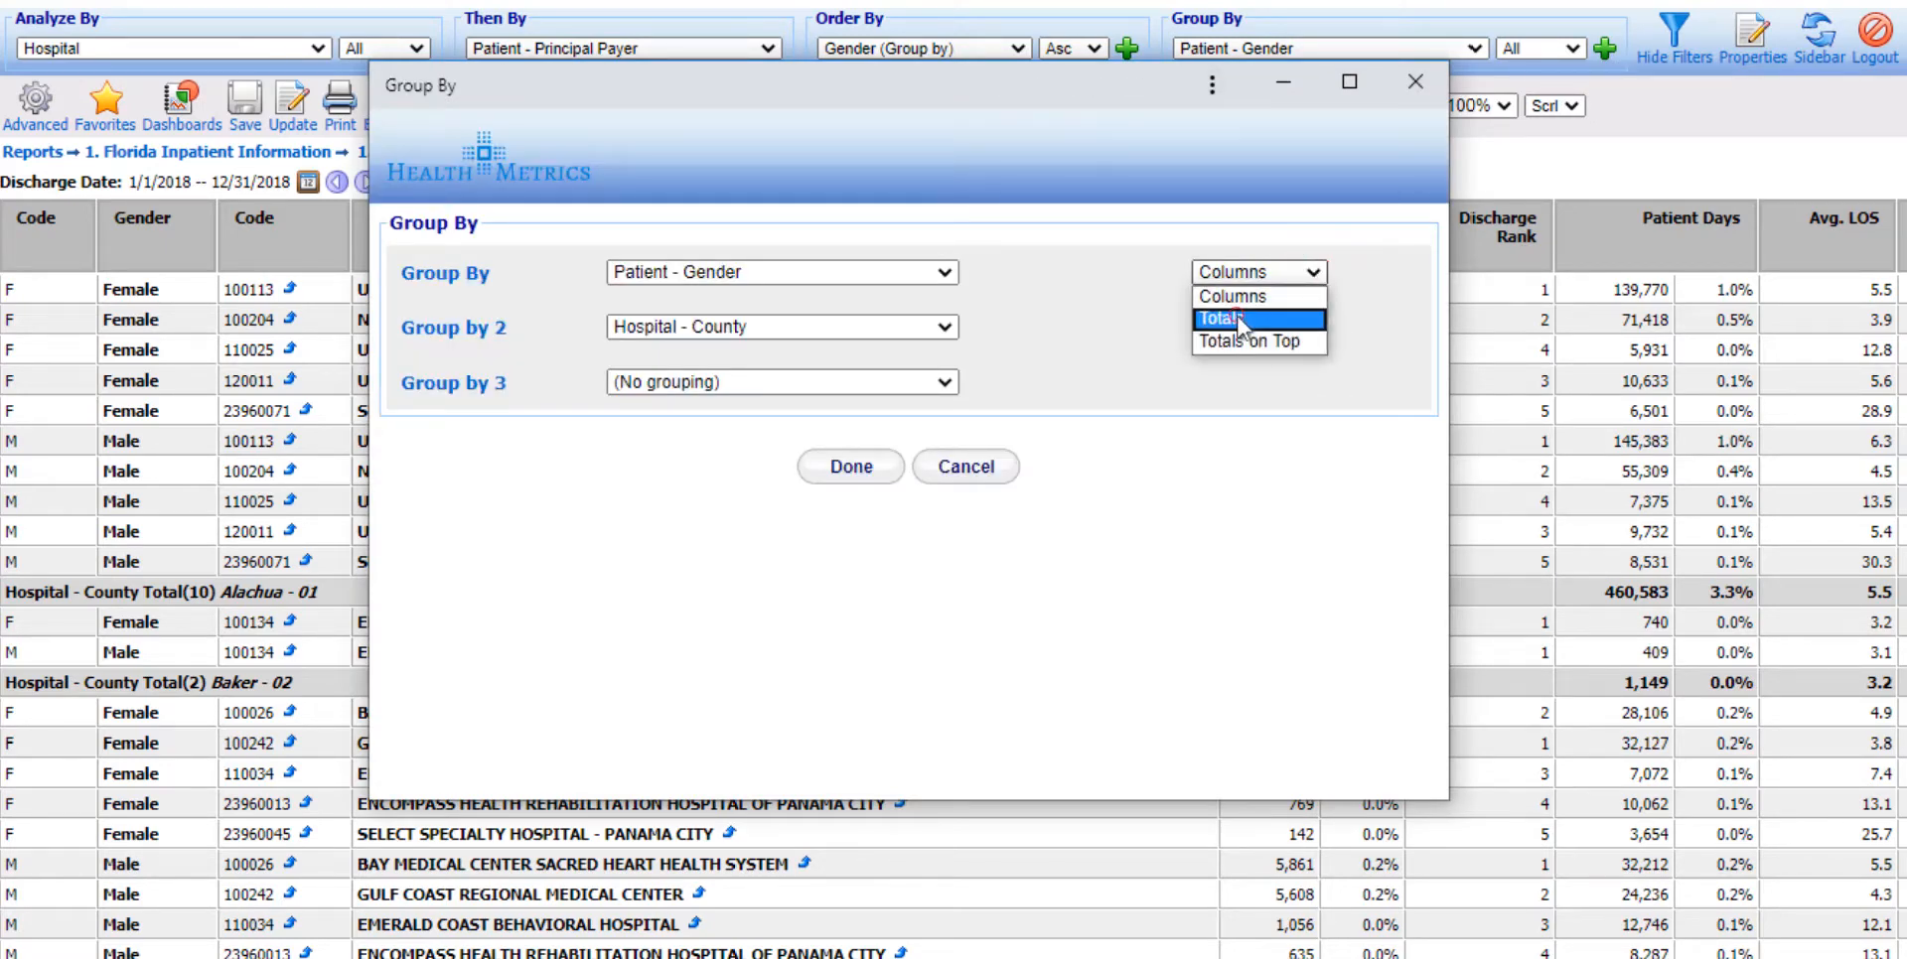
pyautogui.click(1239, 318)
pyautogui.click(840, 473)
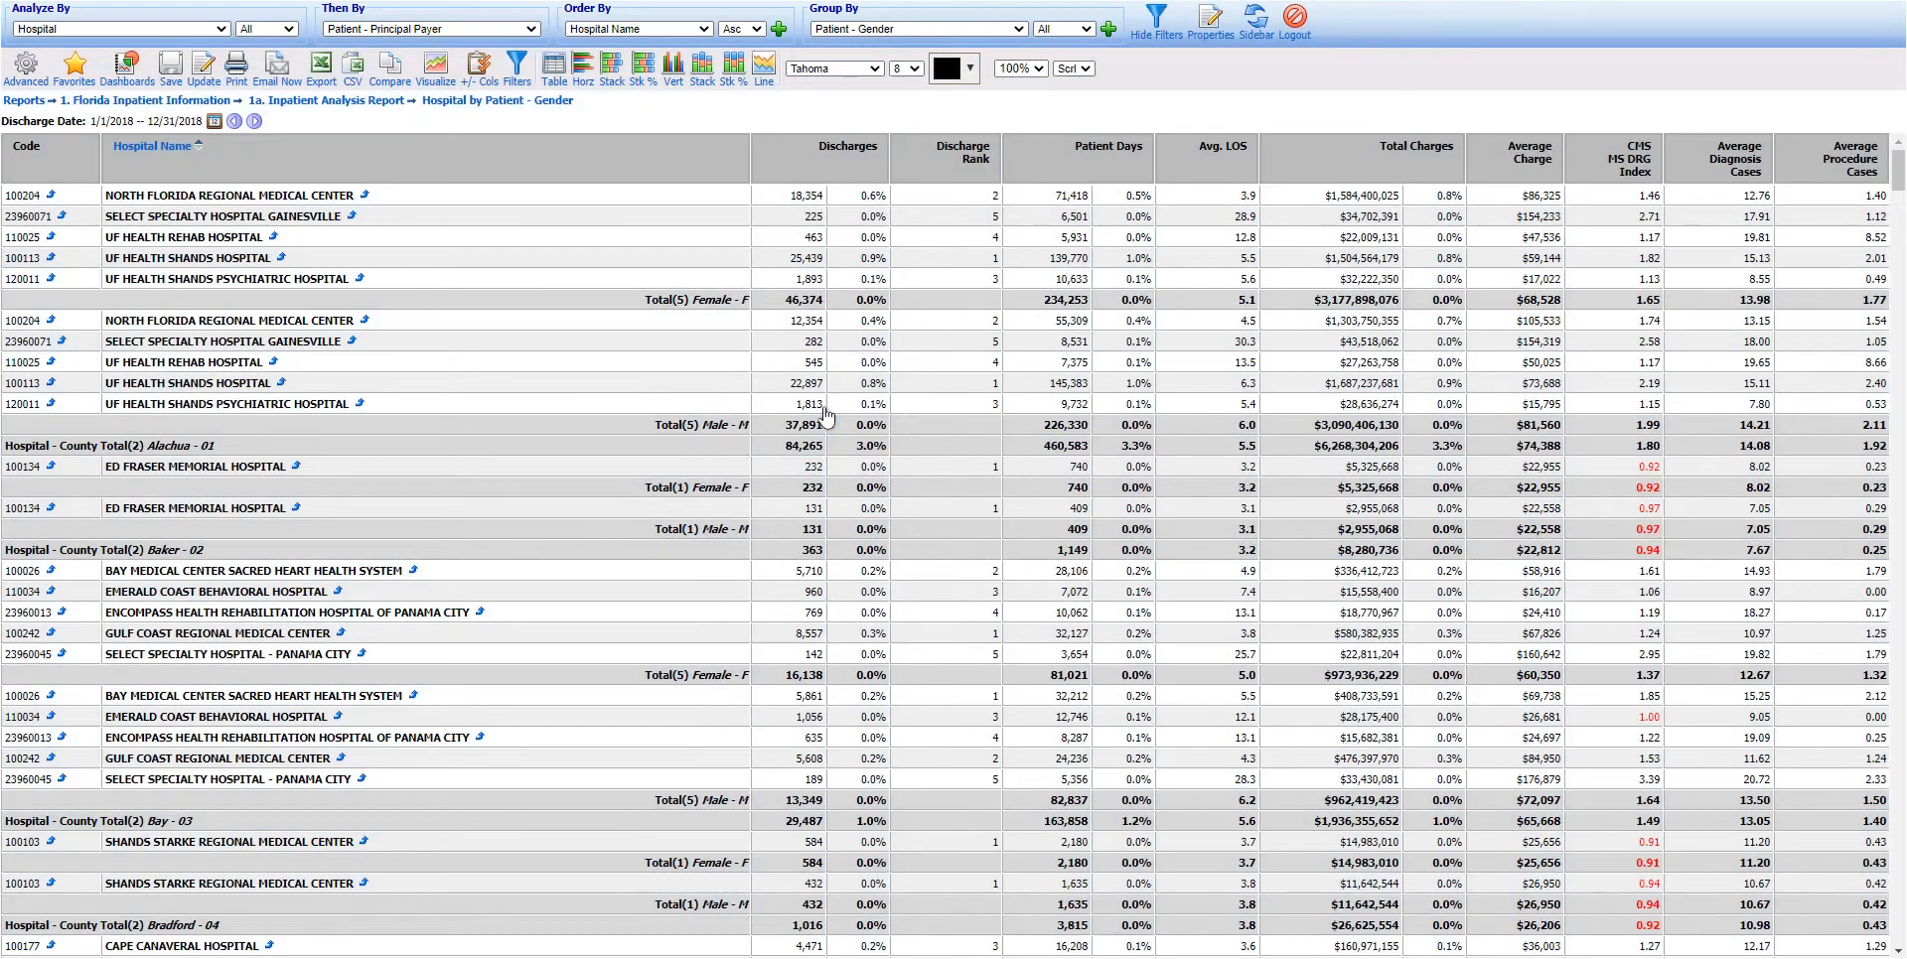
pyautogui.click(824, 409)
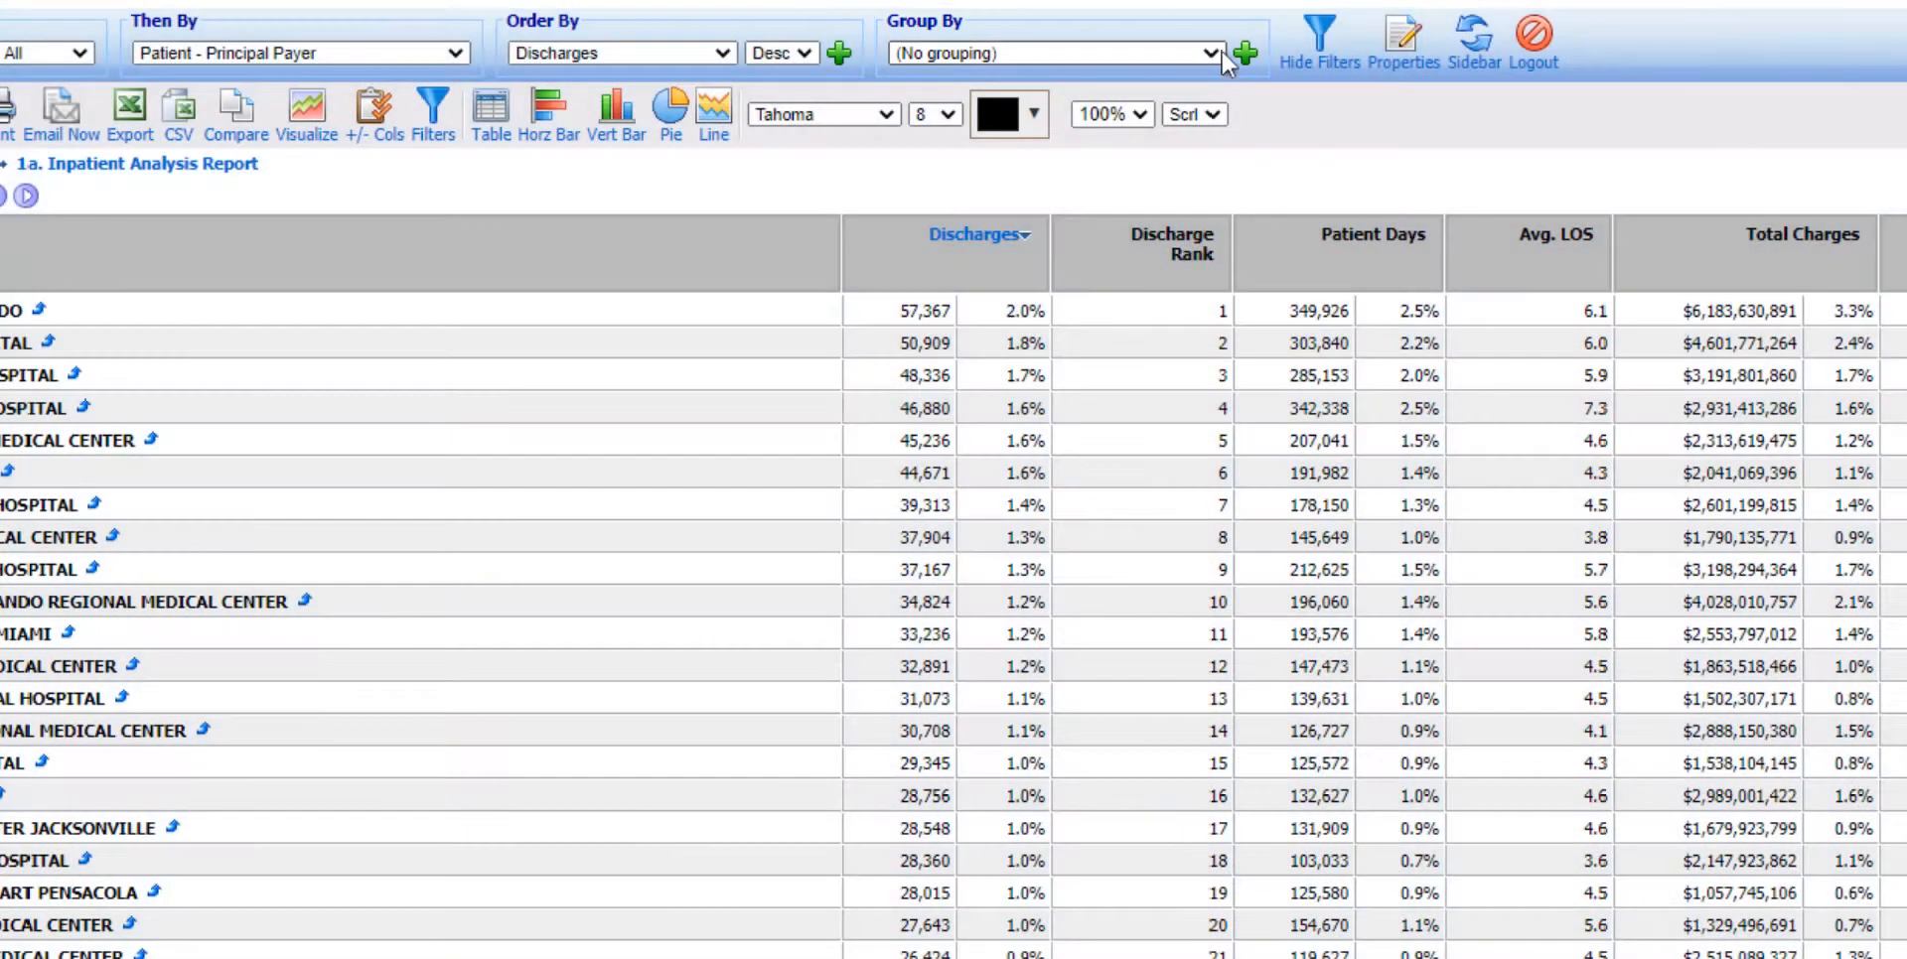
# - Group the ungrouped hospital report by Hospital - County, and change what it analyzes to Patient - Principal Payer
pyautogui.click(1218, 54)
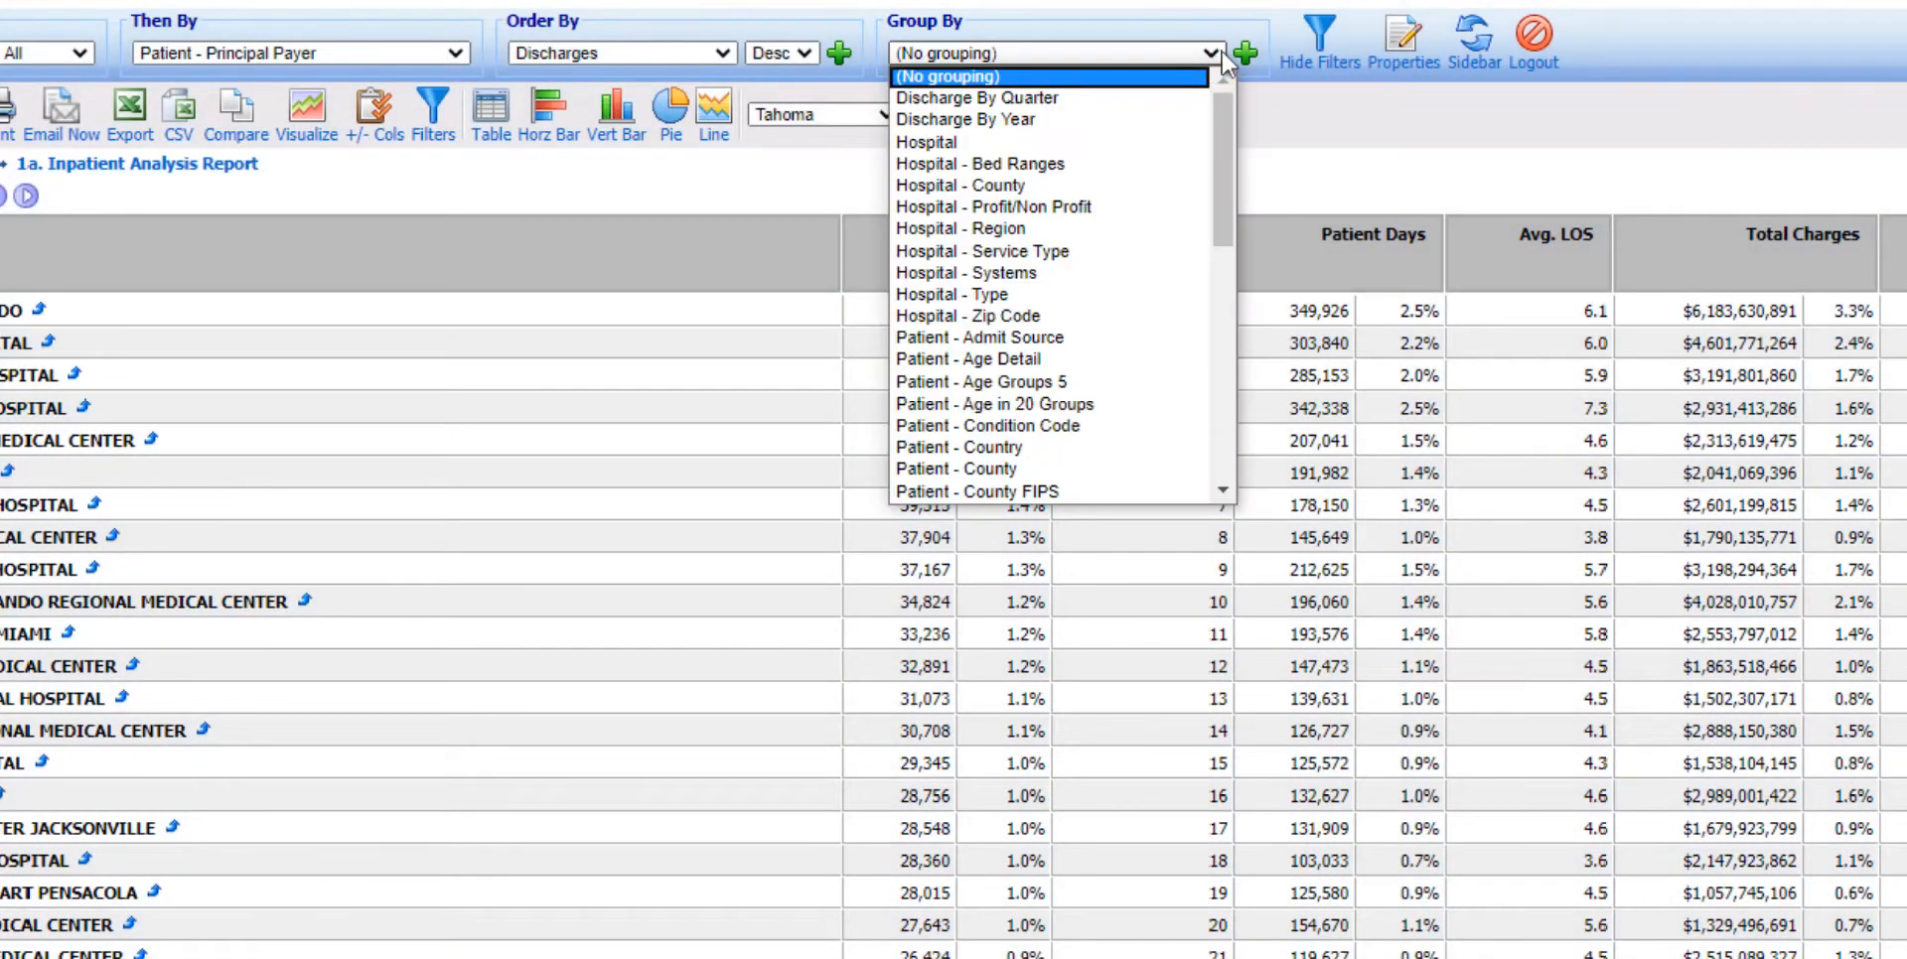
pyautogui.click(1053, 186)
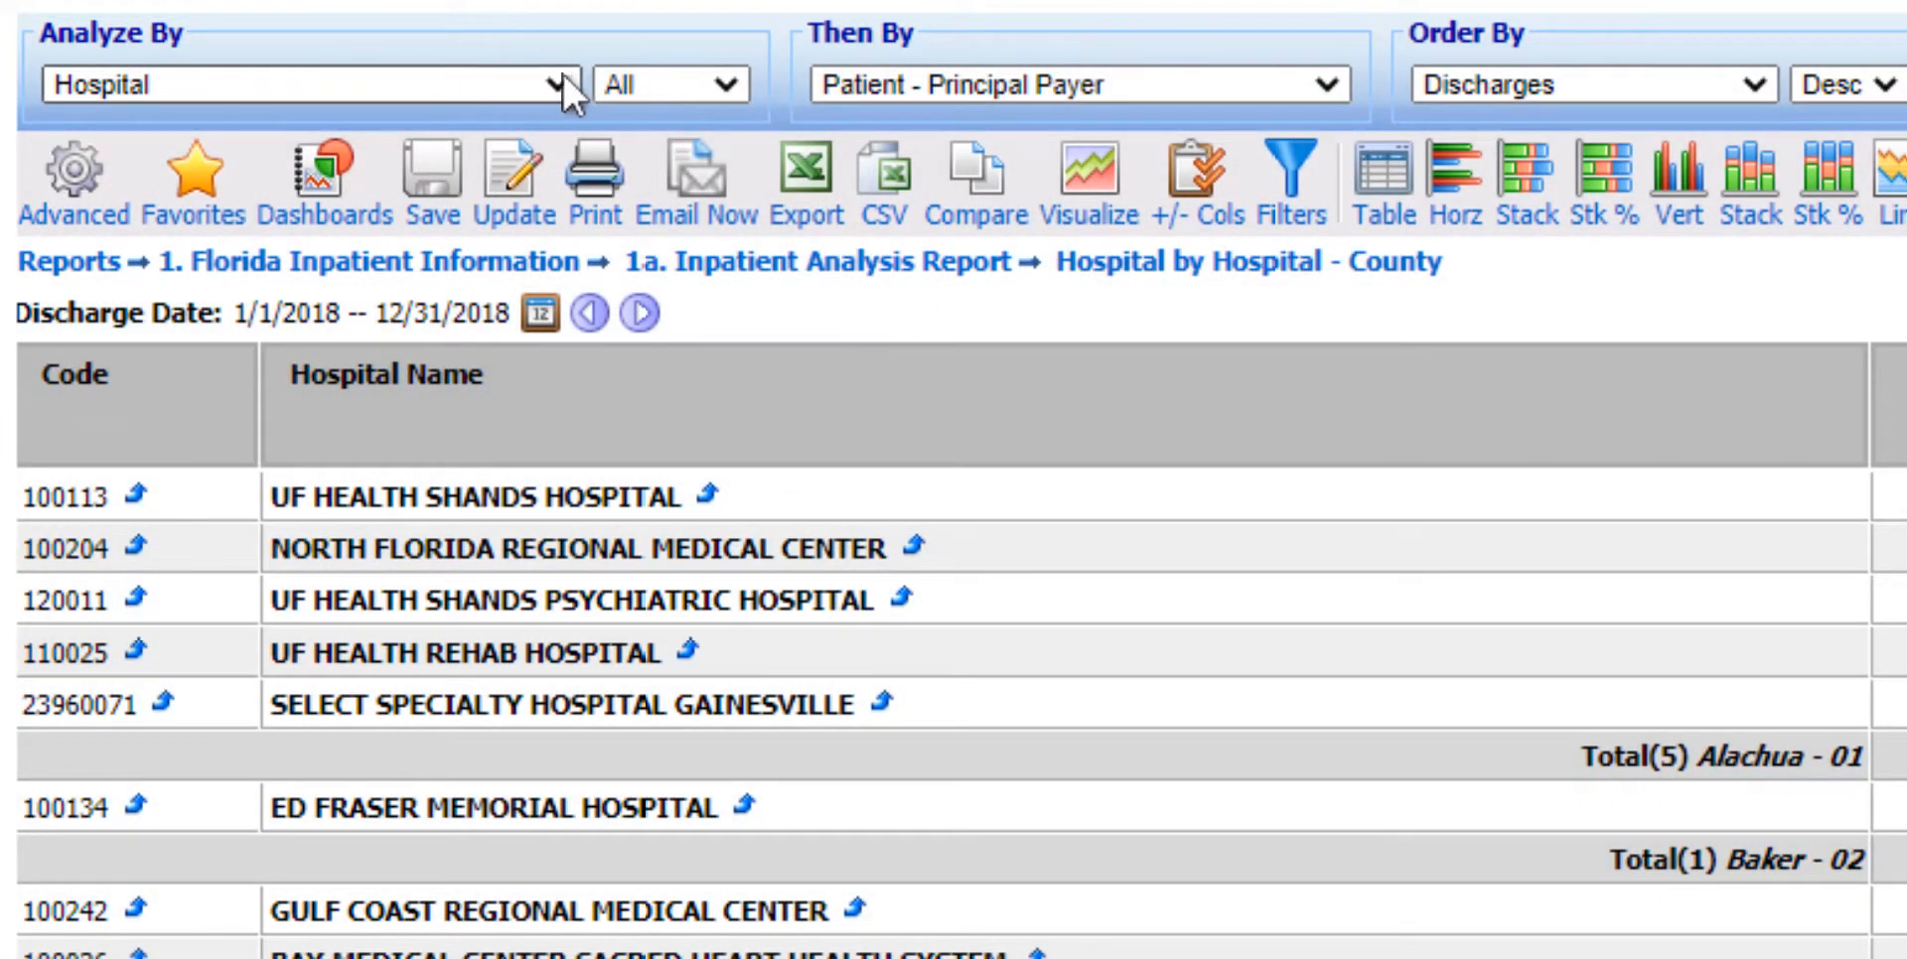
pyautogui.click(561, 82)
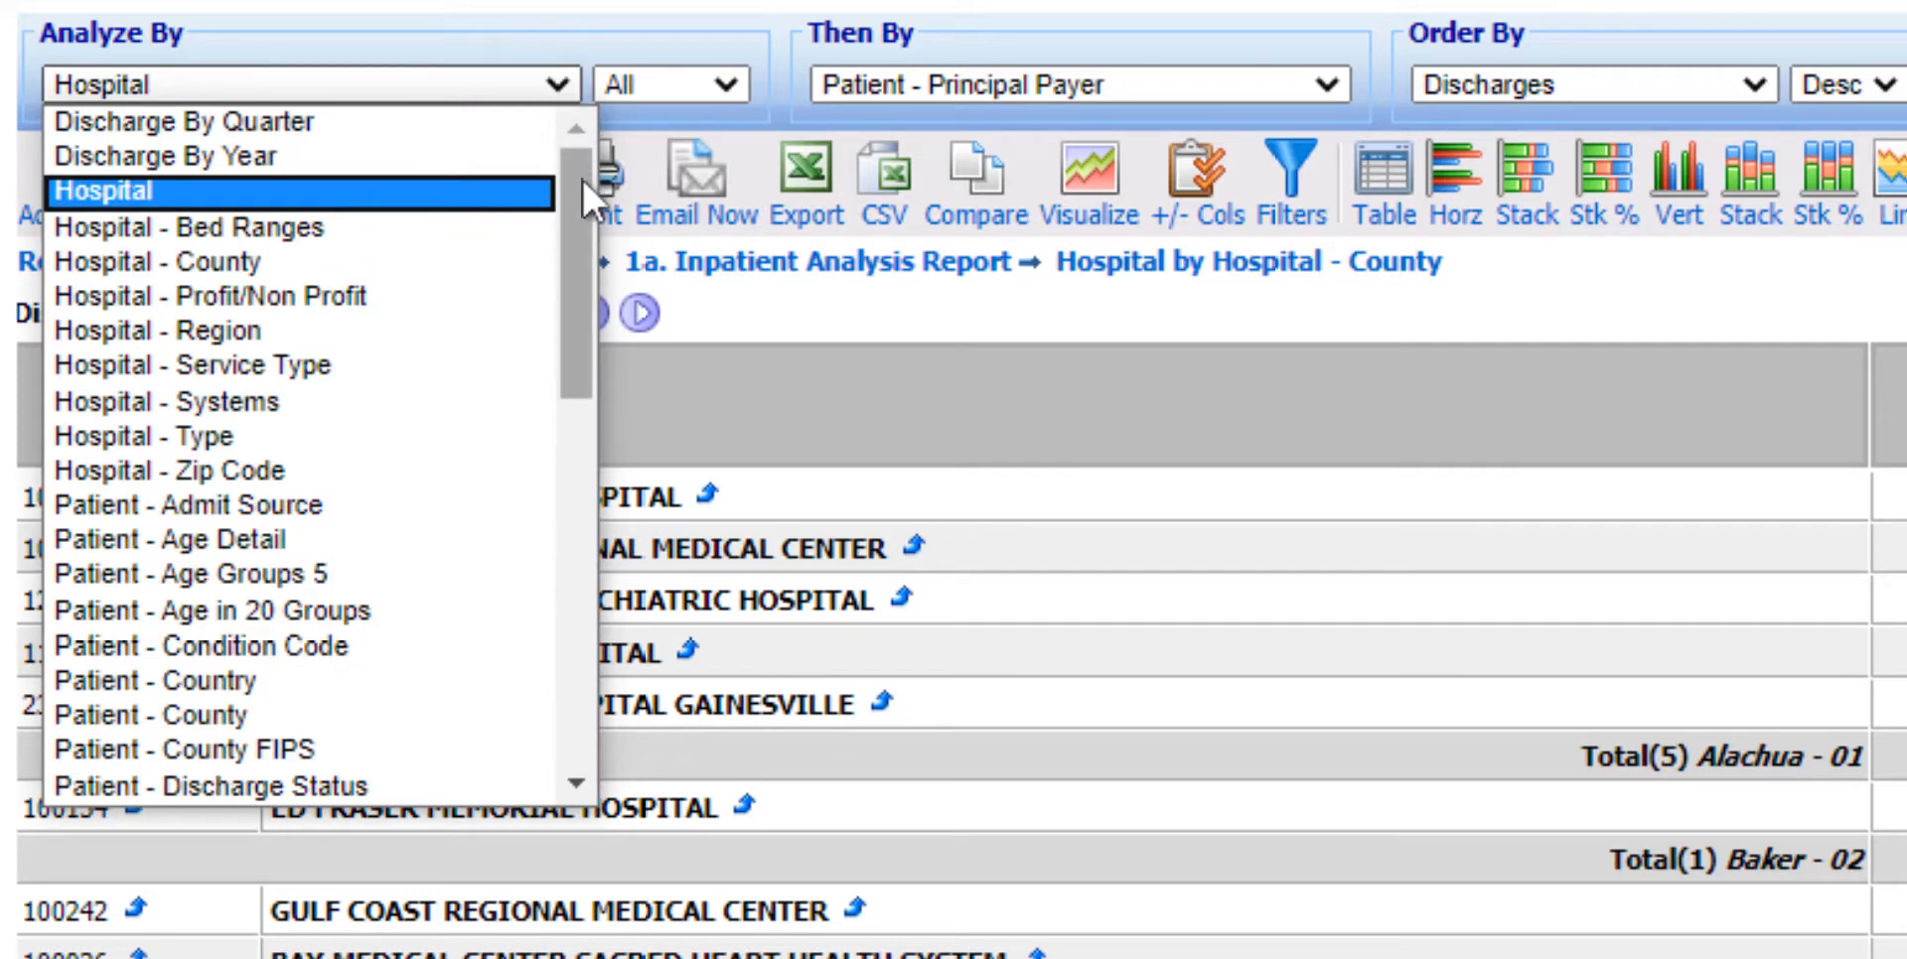
pyautogui.moveTo(582, 177); pyautogui.dragTo(557, 366)
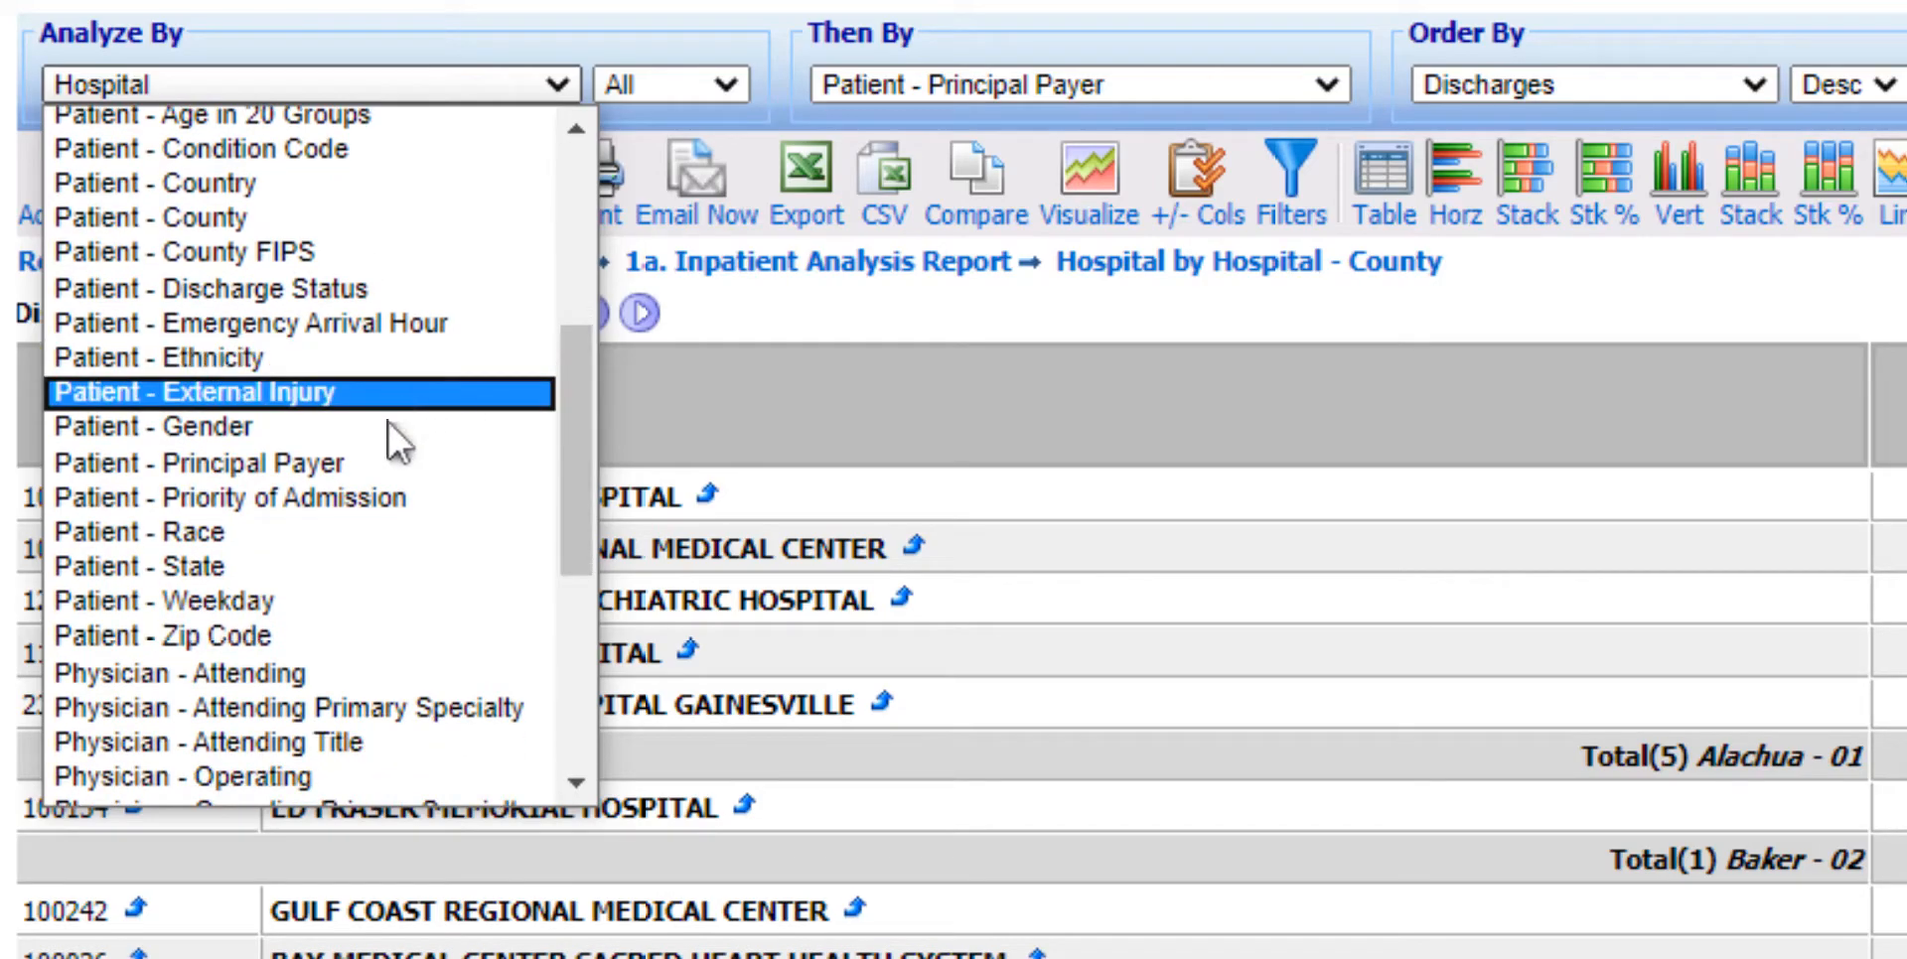
pyautogui.click(382, 458)
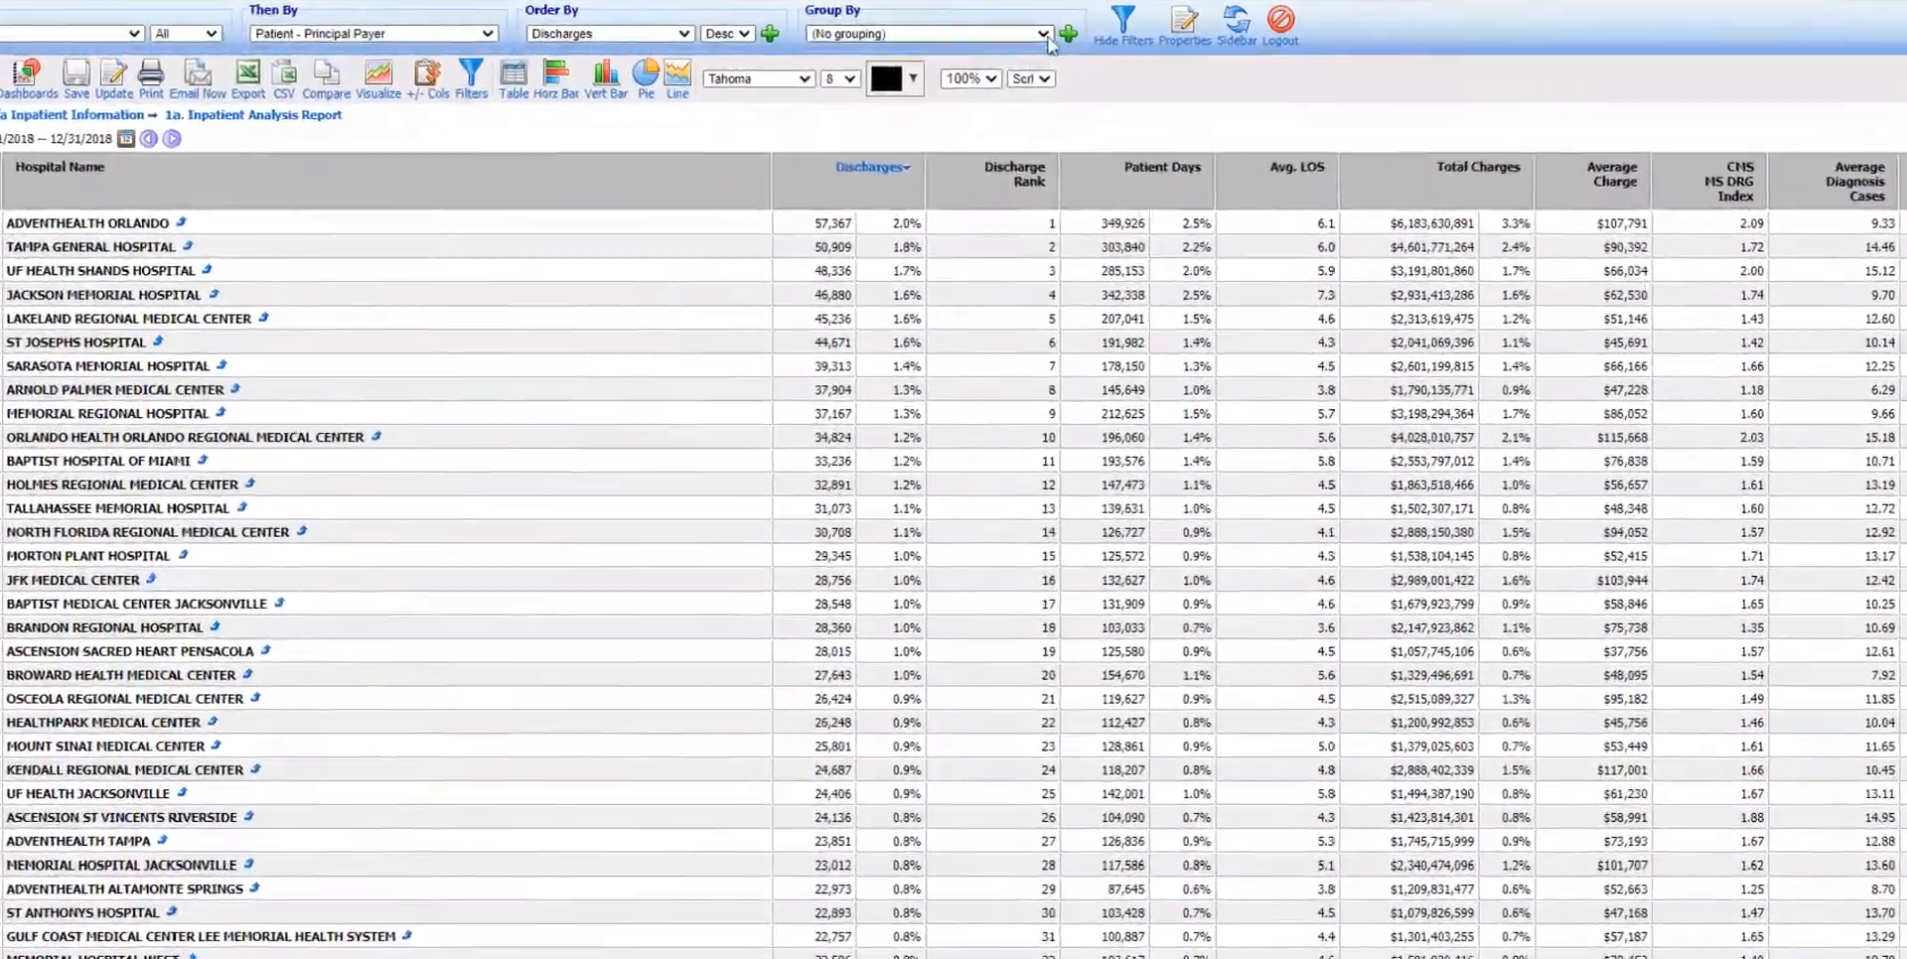
# - Group the ungrouped hospital report by Hospital - Profit/Non Profit
pyautogui.click(1042, 35)
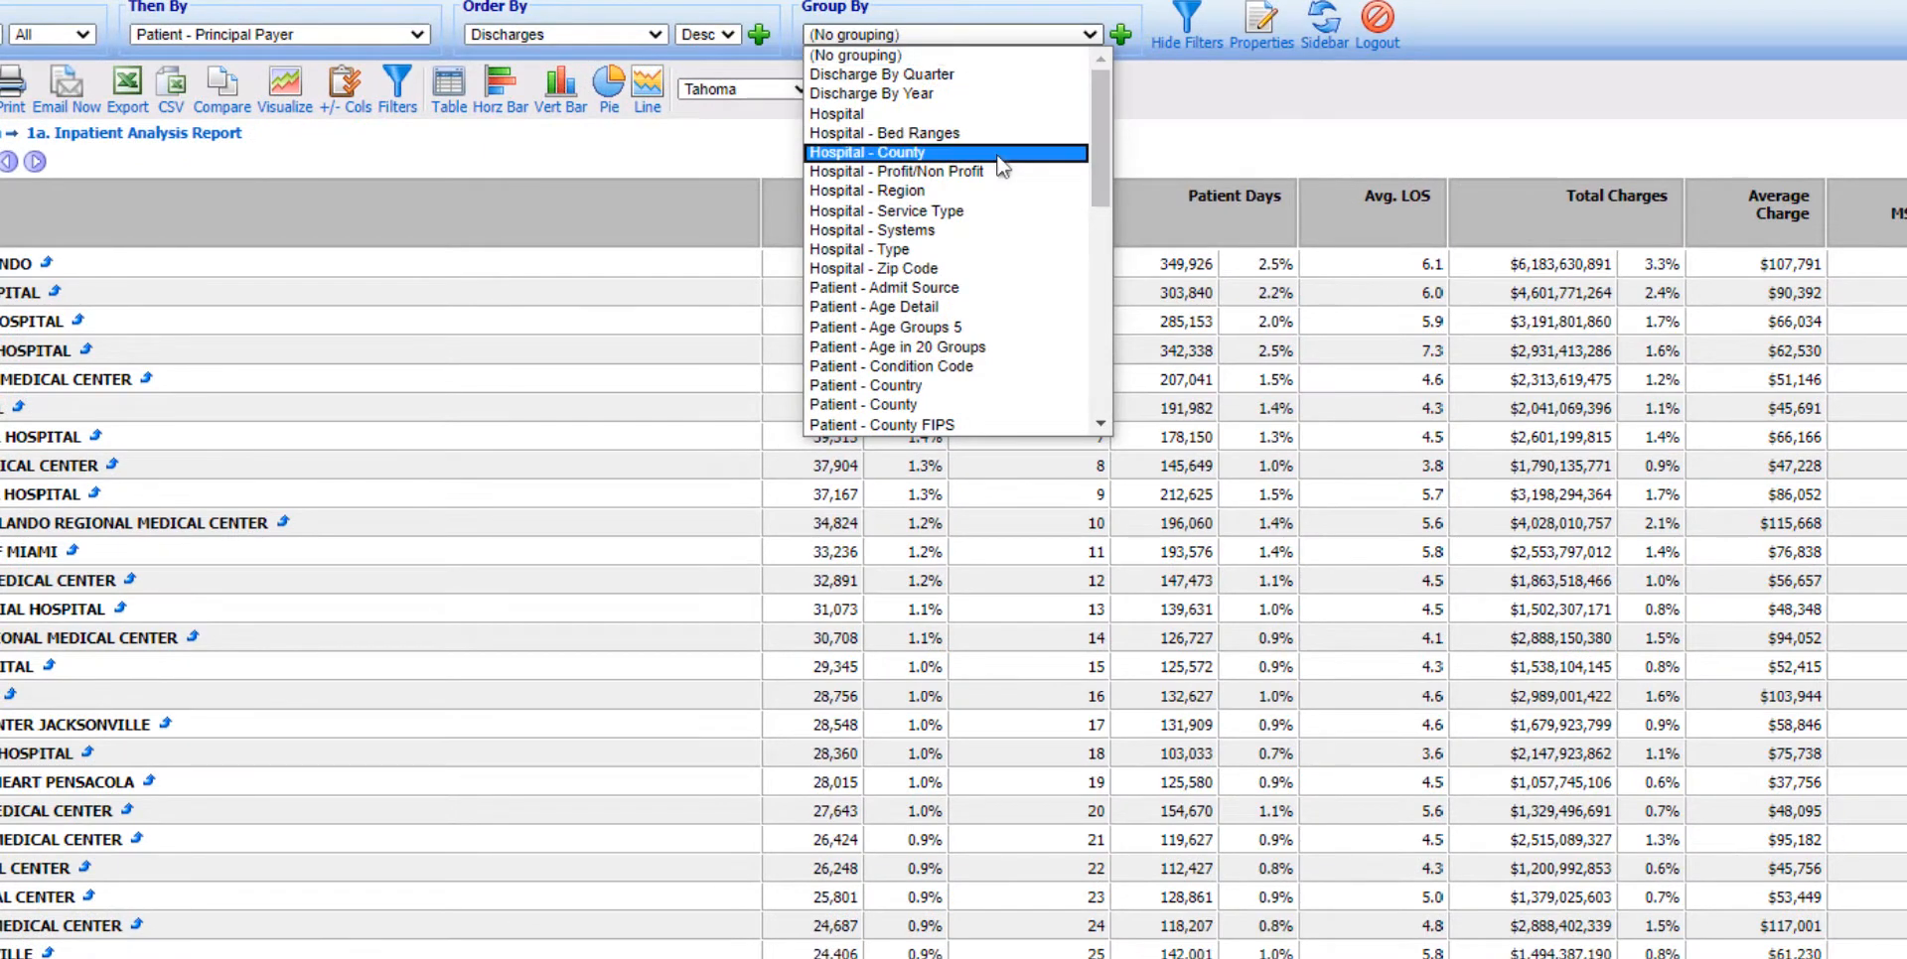
pyautogui.click(996, 174)
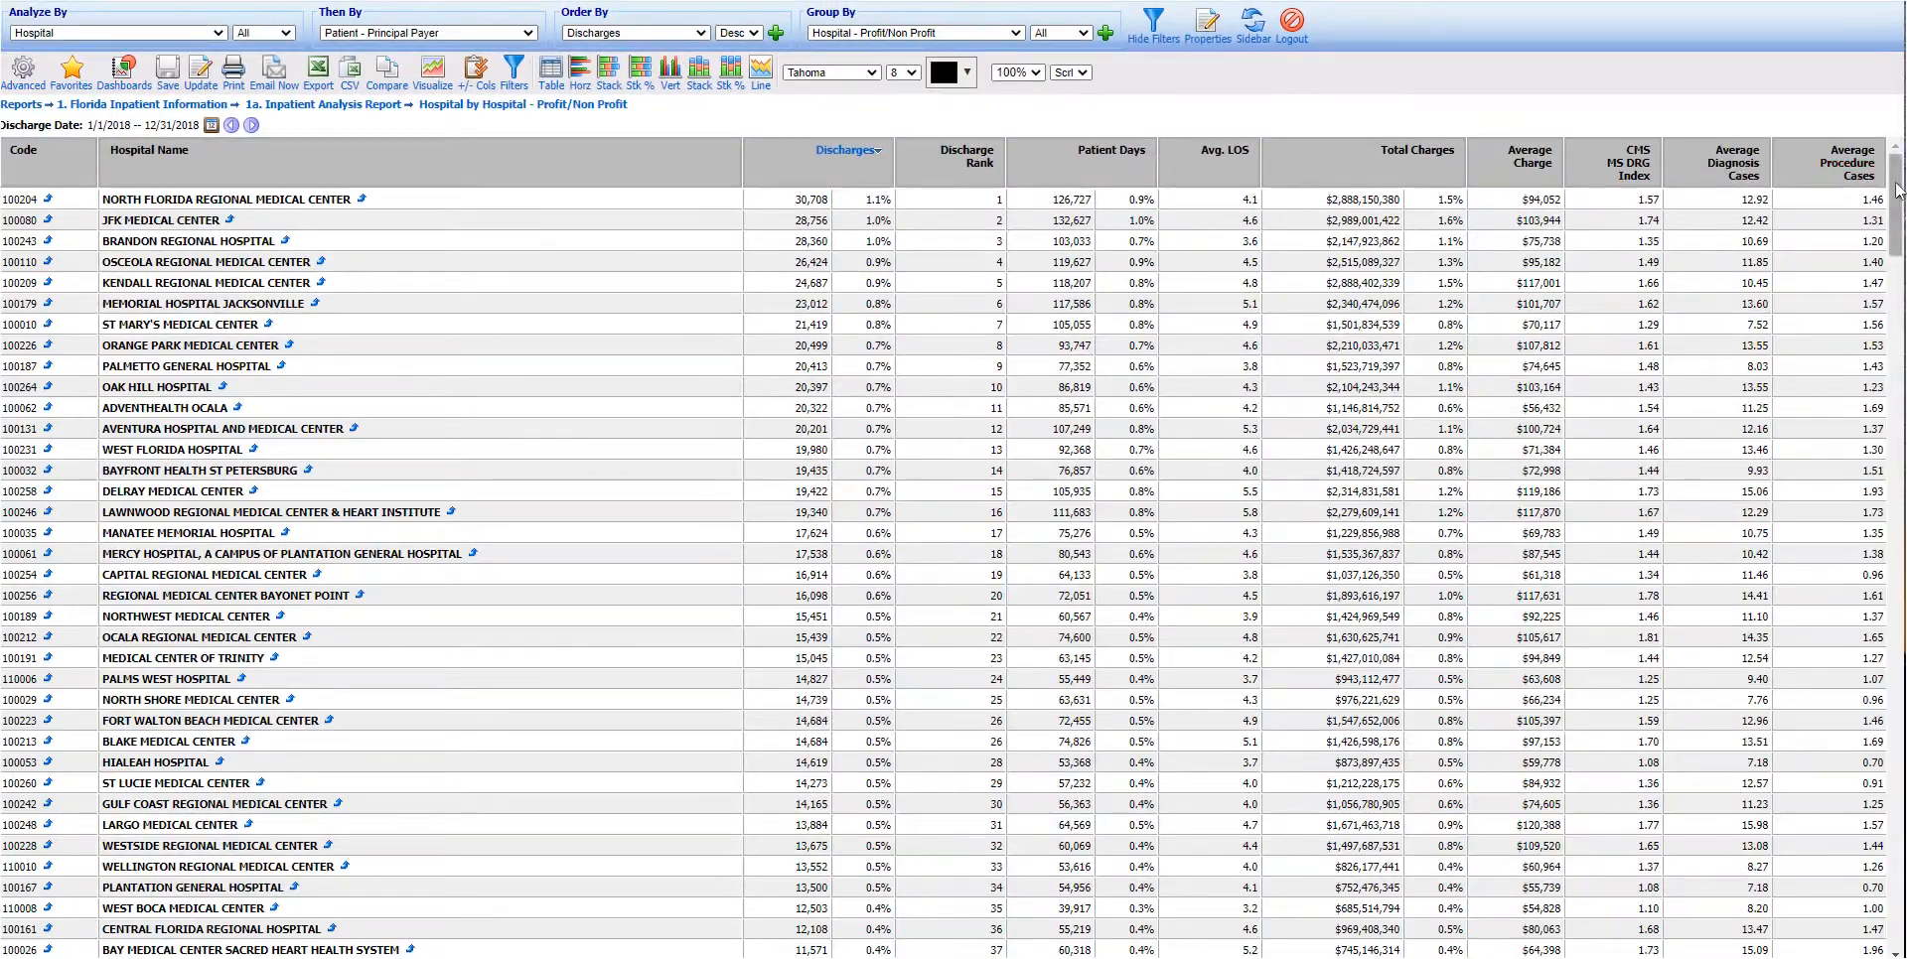
# - Filter the grouped hospital report by Hospital - County to show only Brevard (05)
pyautogui.moveTo(1897, 193); pyautogui.dragTo(1750, 540)
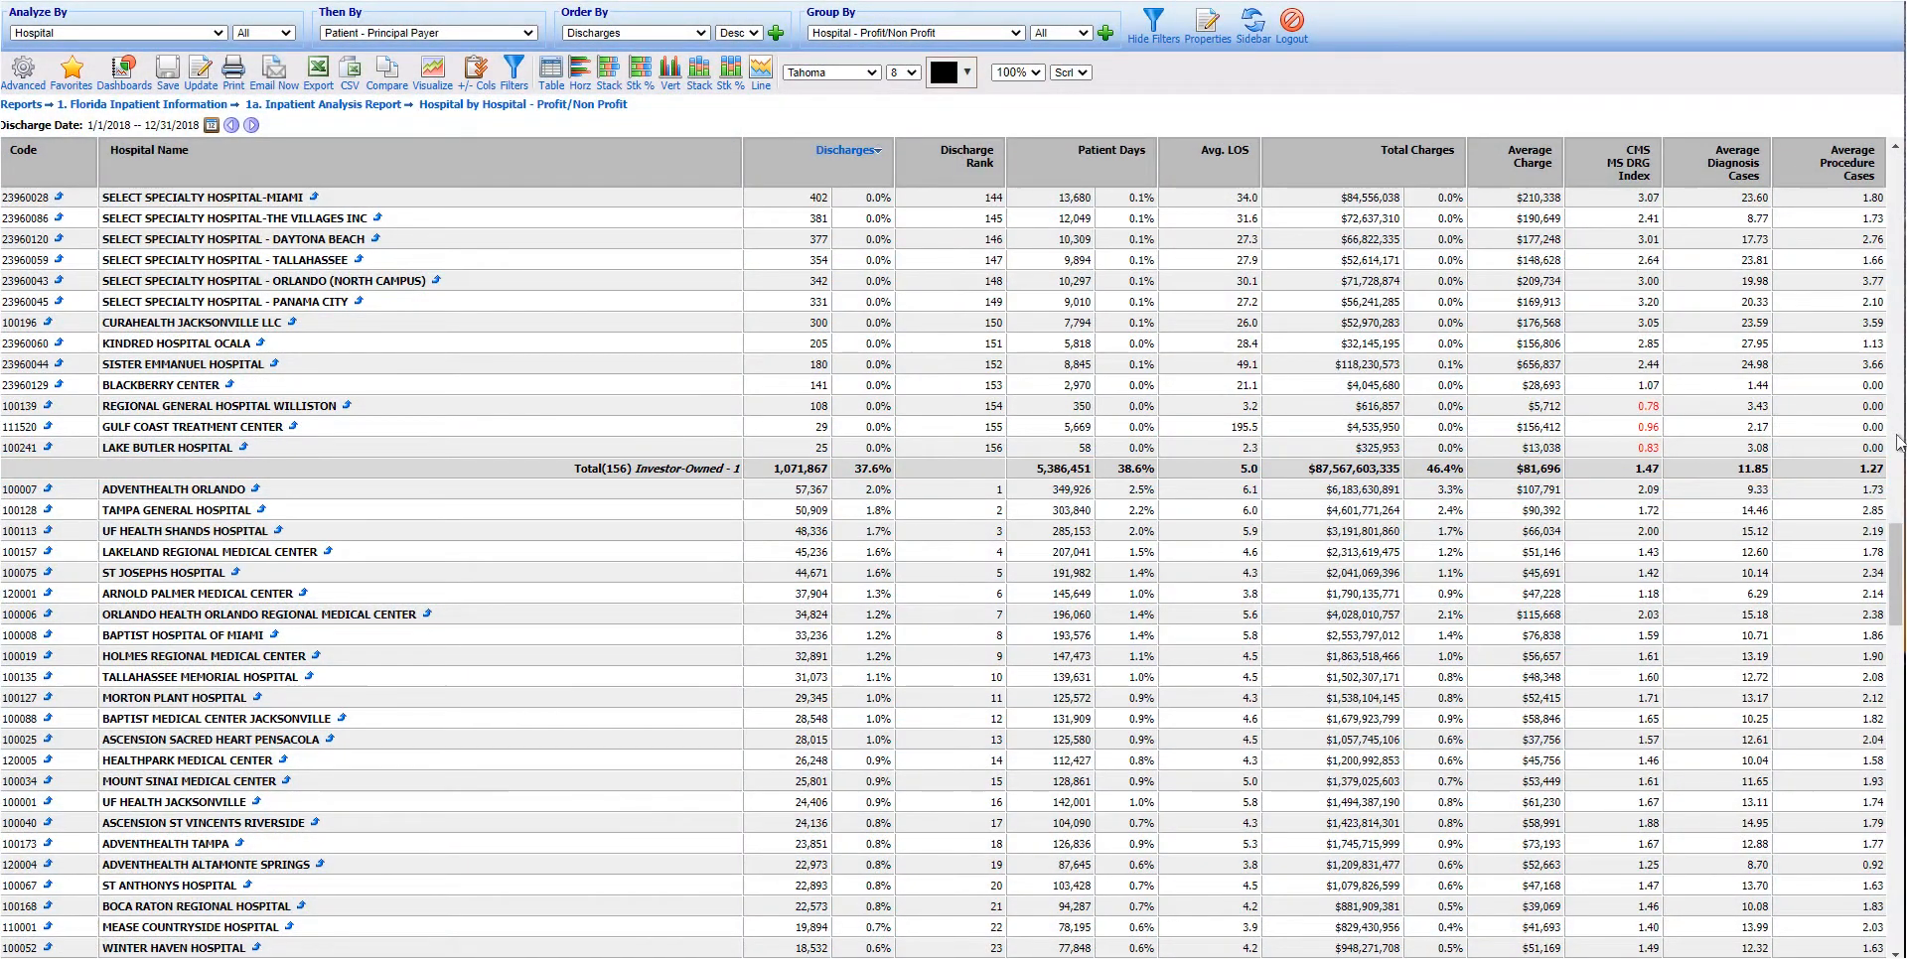
pyautogui.moveTo(1896, 539); pyautogui.dragTo(1896, 563)
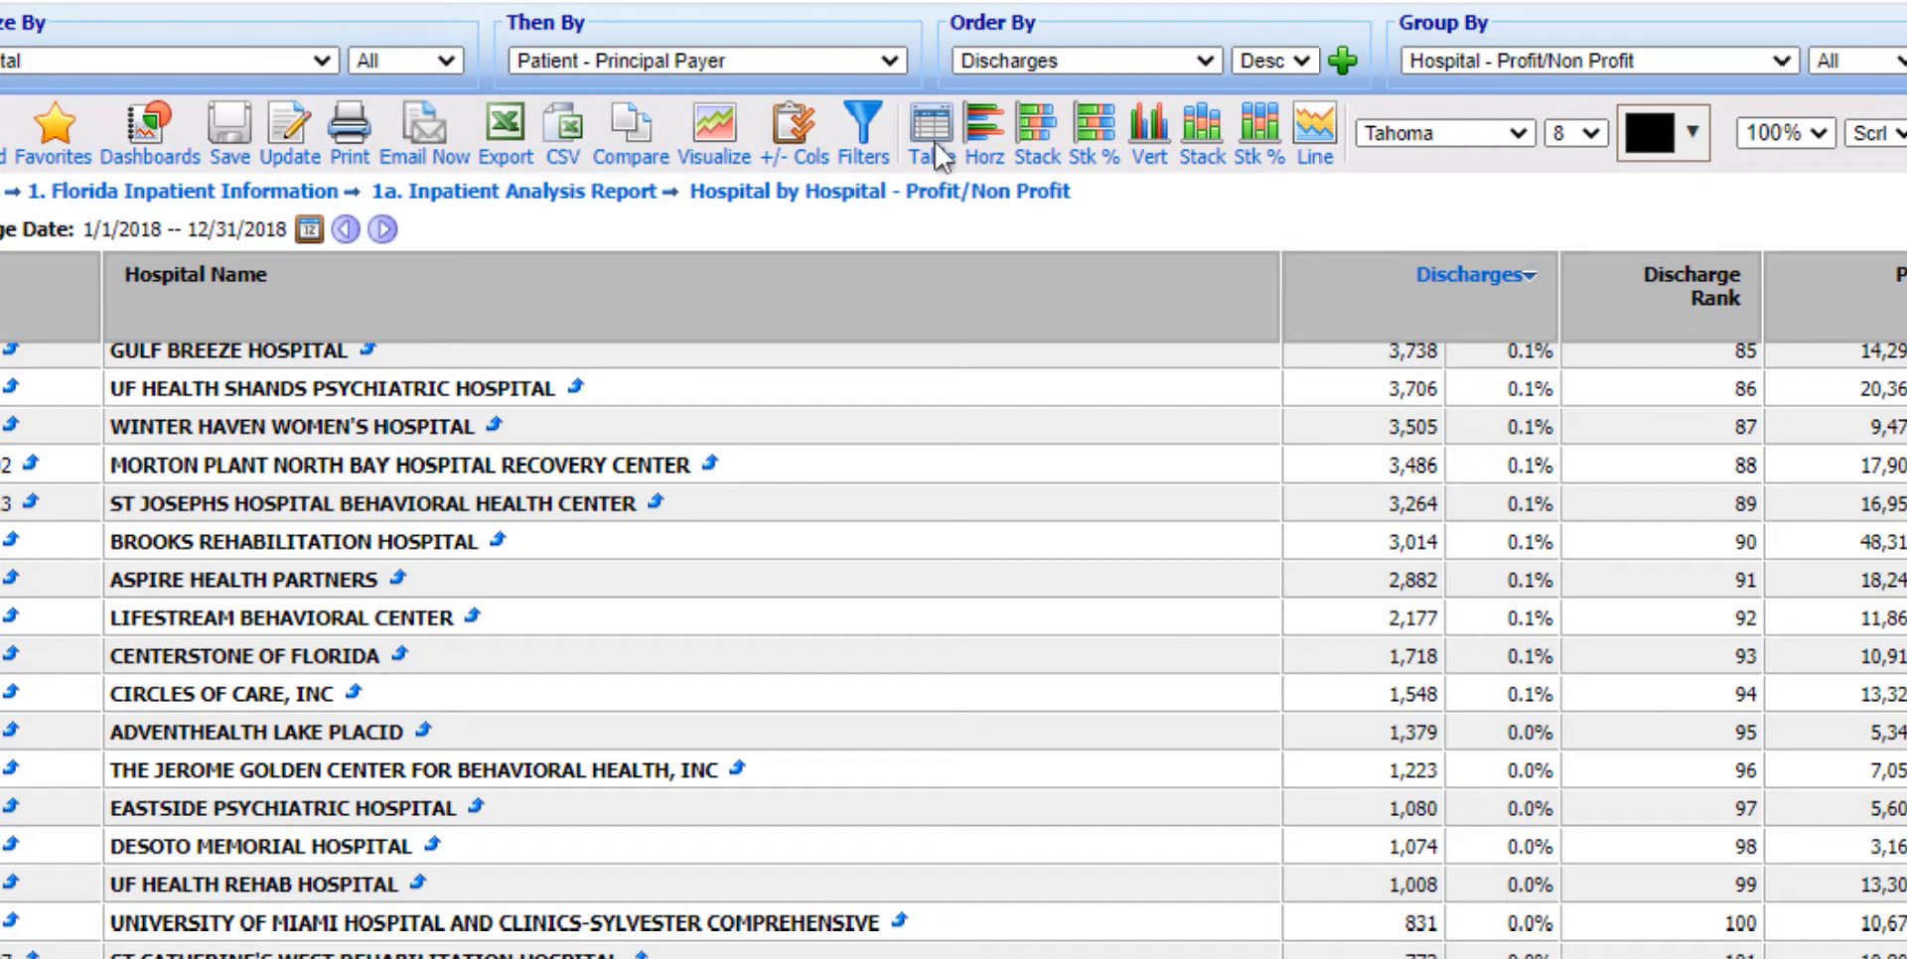
pyautogui.click(862, 124)
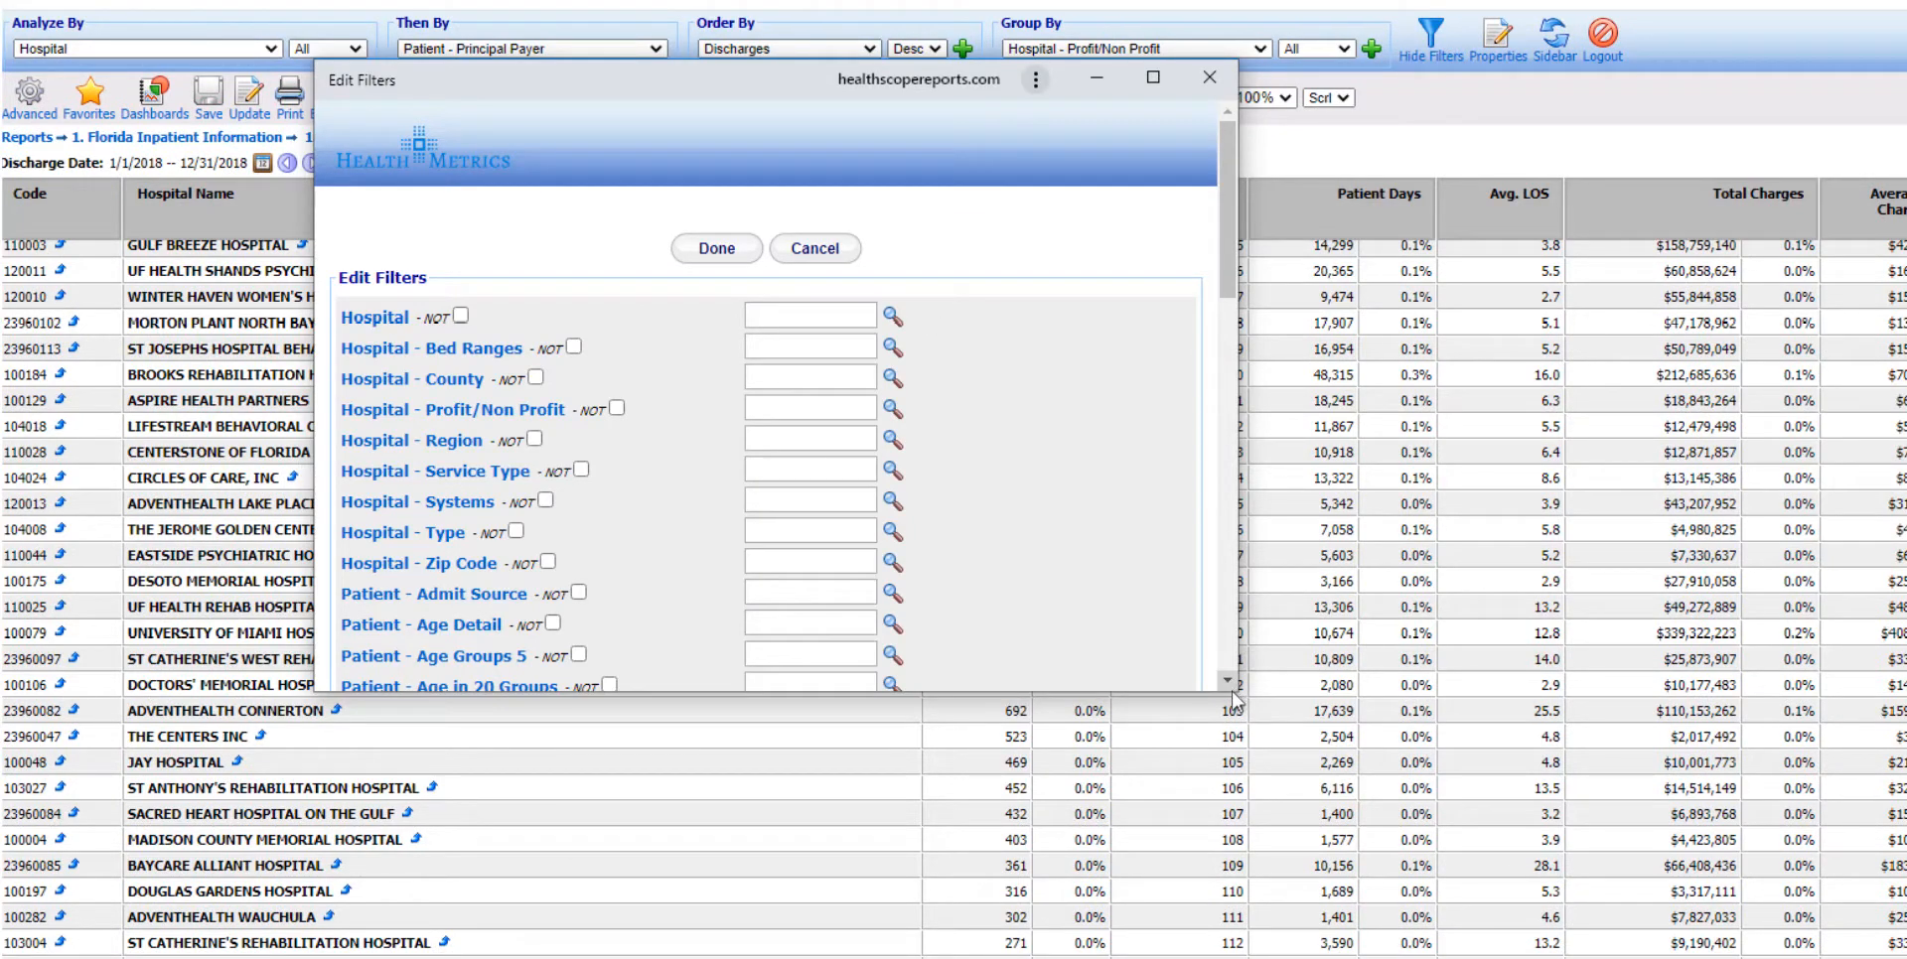
pyautogui.moveTo(1227, 689); pyautogui.dragTo(1348, 956)
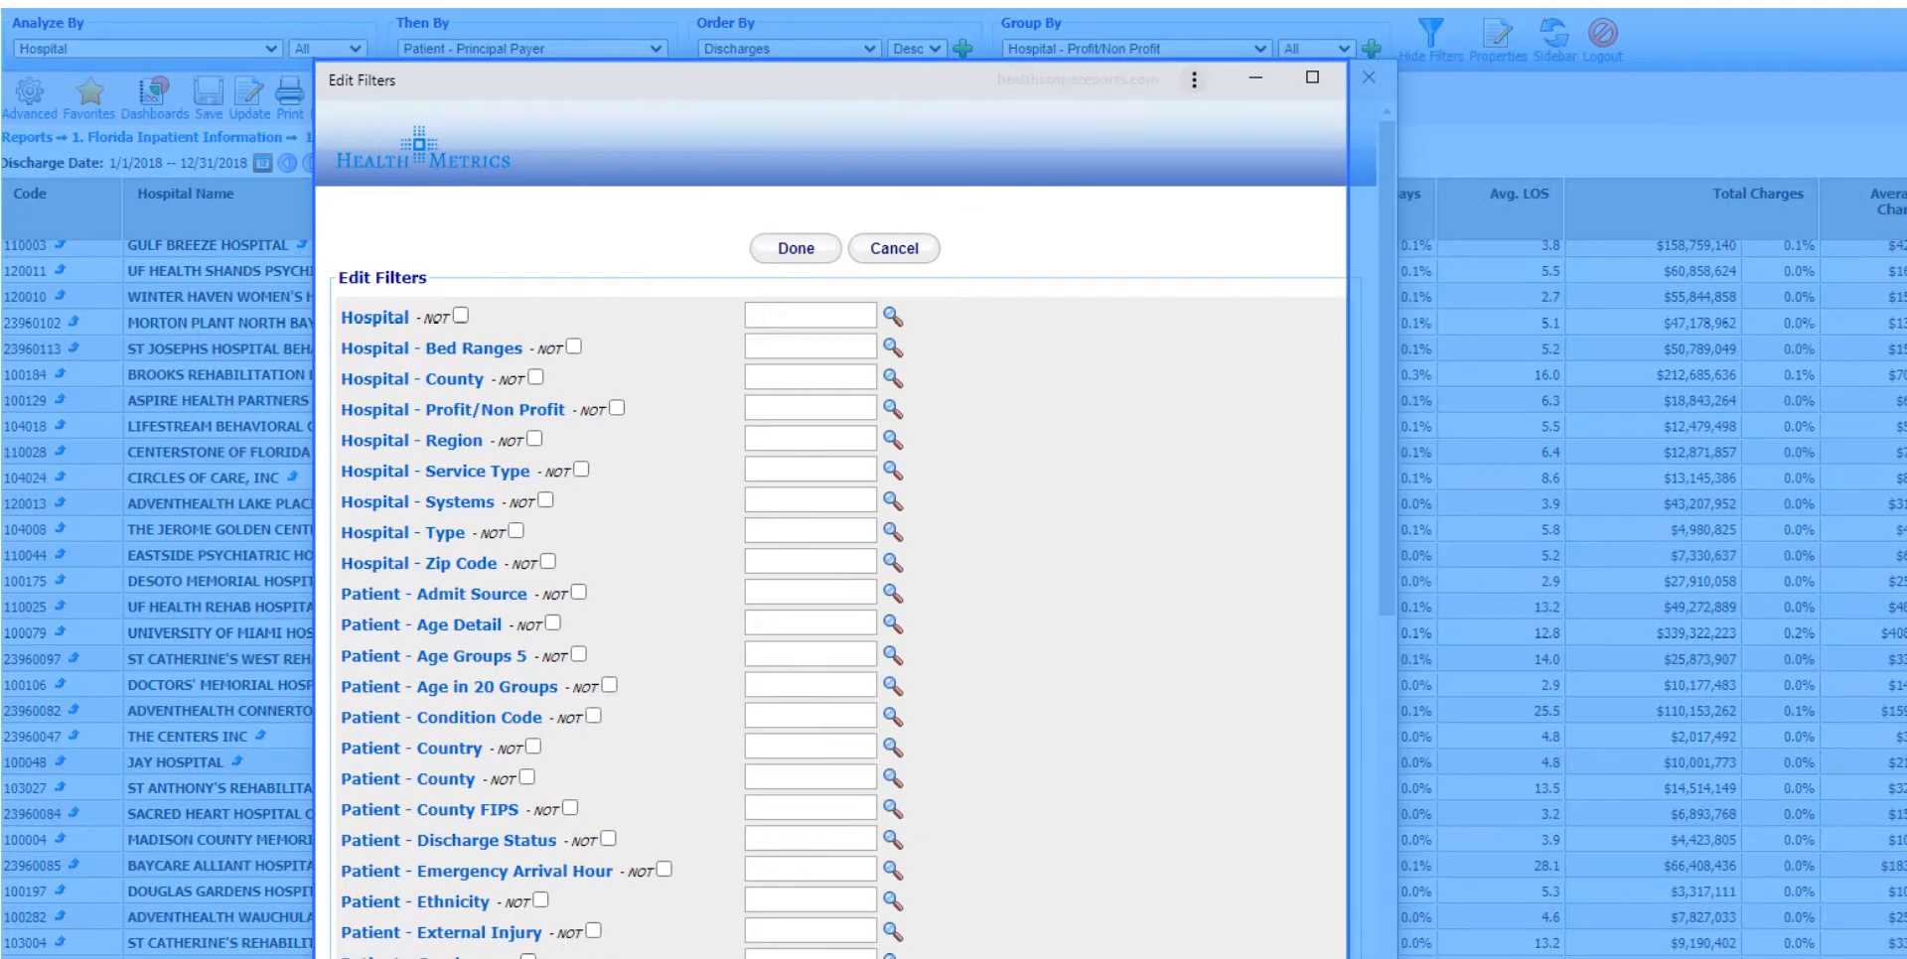
pyautogui.moveTo(1348, 553)
pyautogui.mouseDown()
pyautogui.moveTo(1396, 552)
pyautogui.moveTo(1354, 844)
pyautogui.moveTo(1343, 575)
pyautogui.mouseUp()
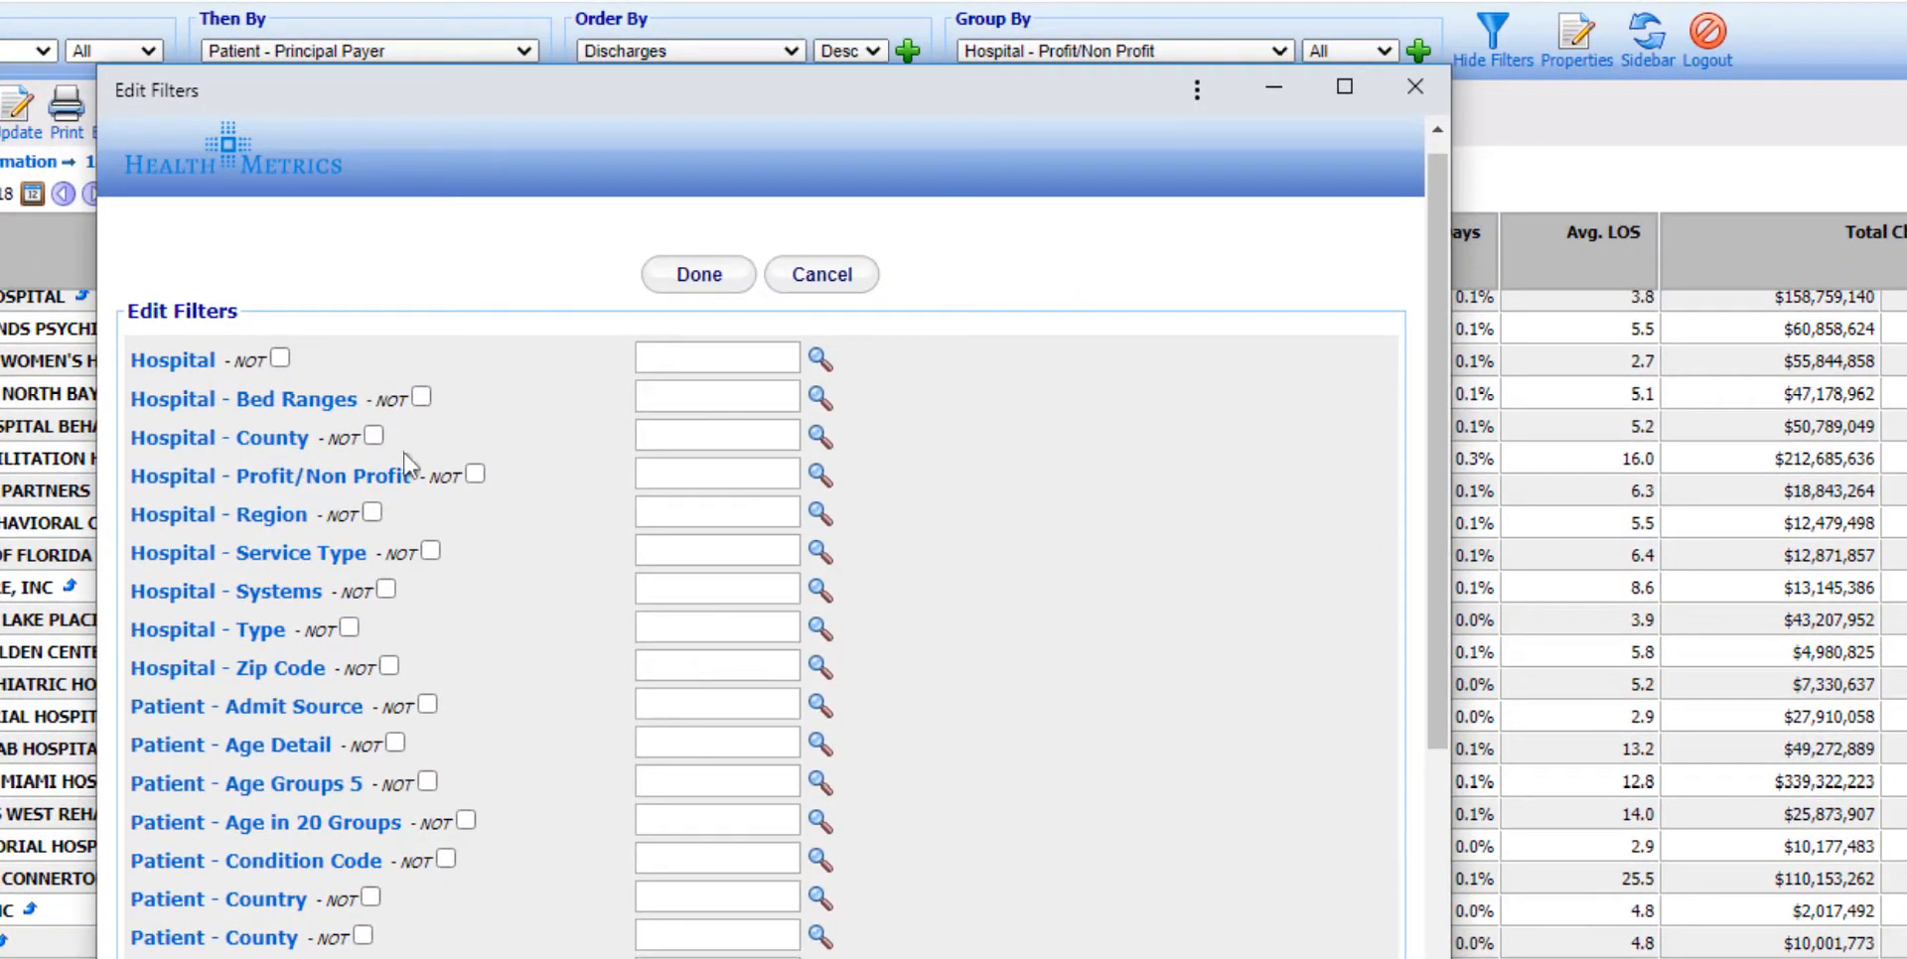
pyautogui.click(820, 437)
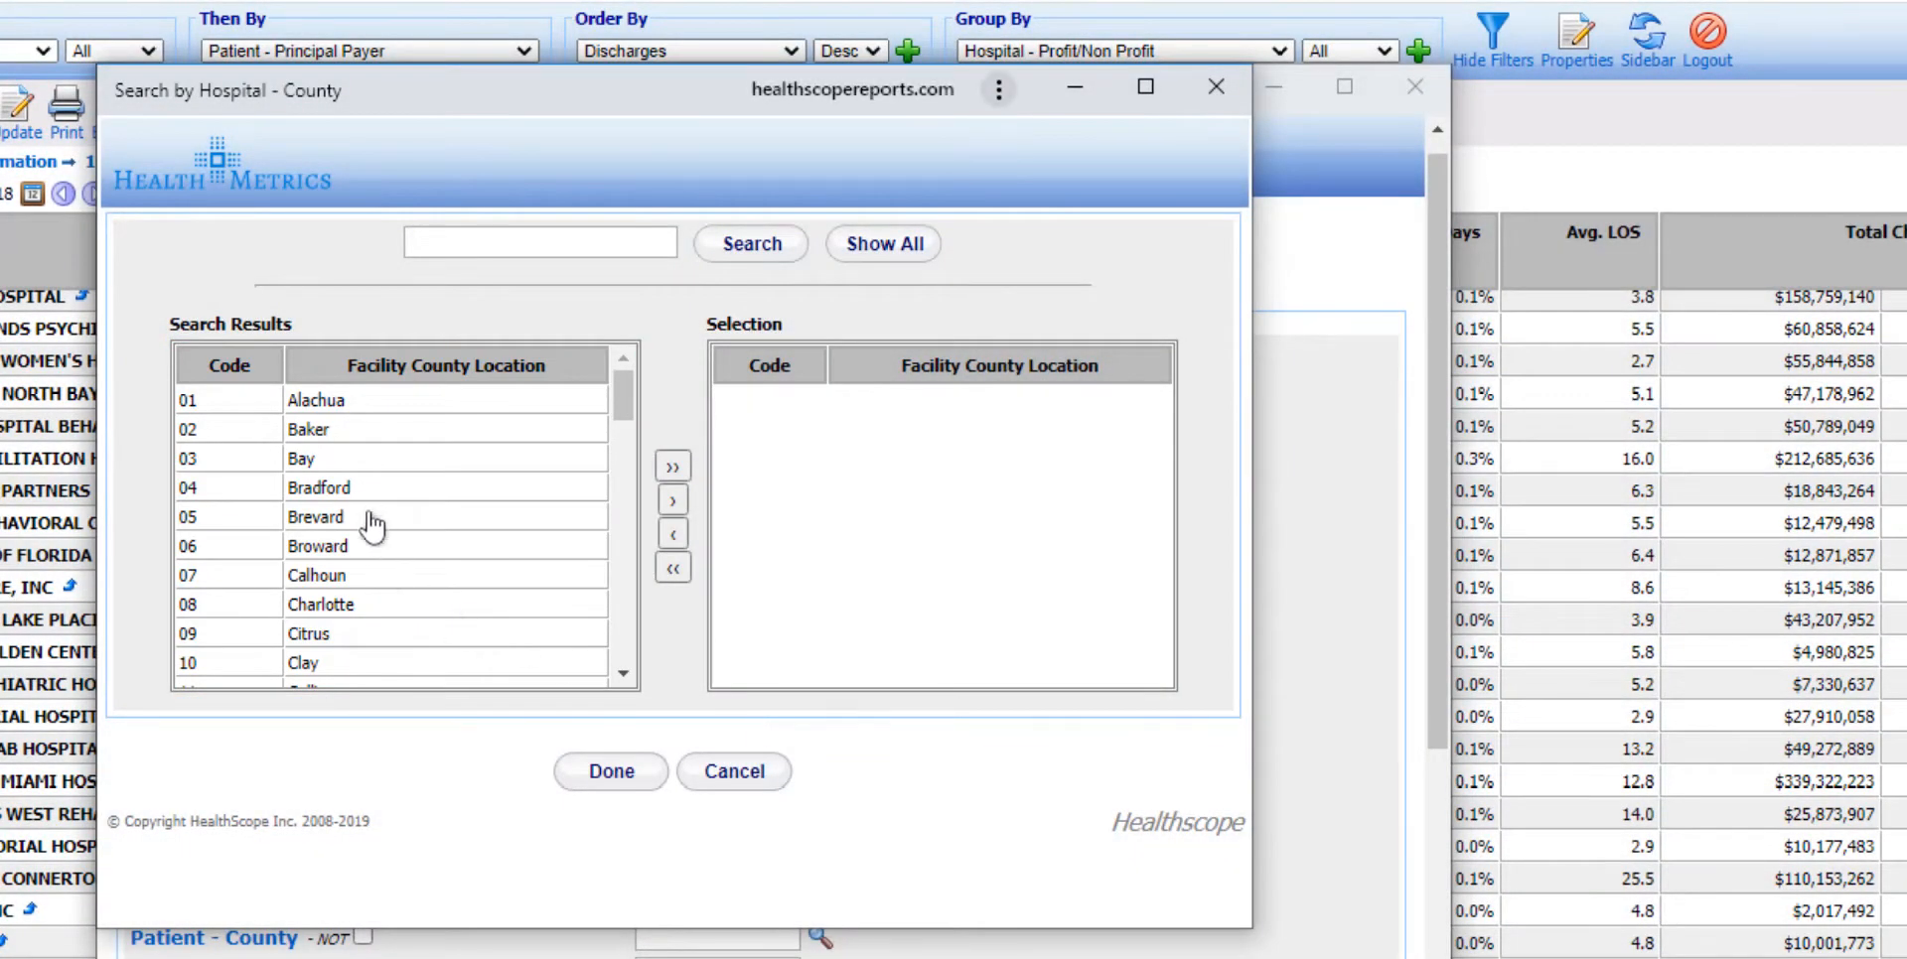
pyautogui.click(369, 516)
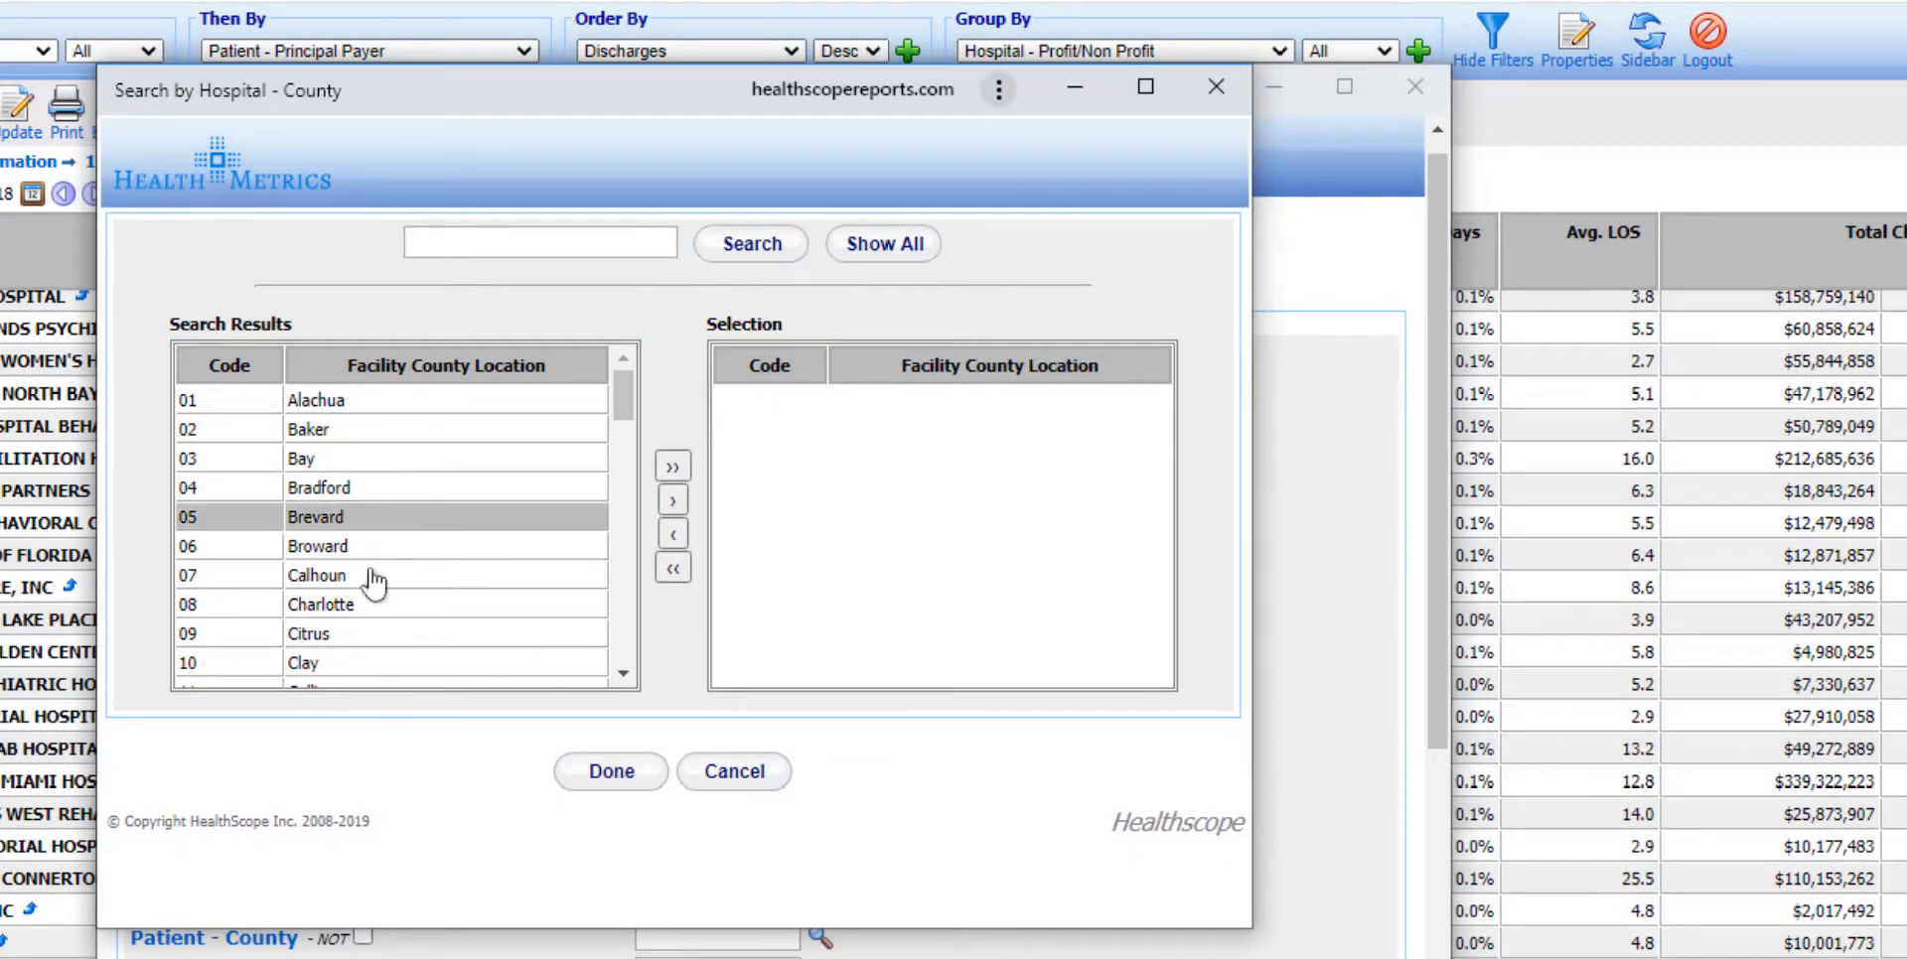
pyautogui.click(671, 505)
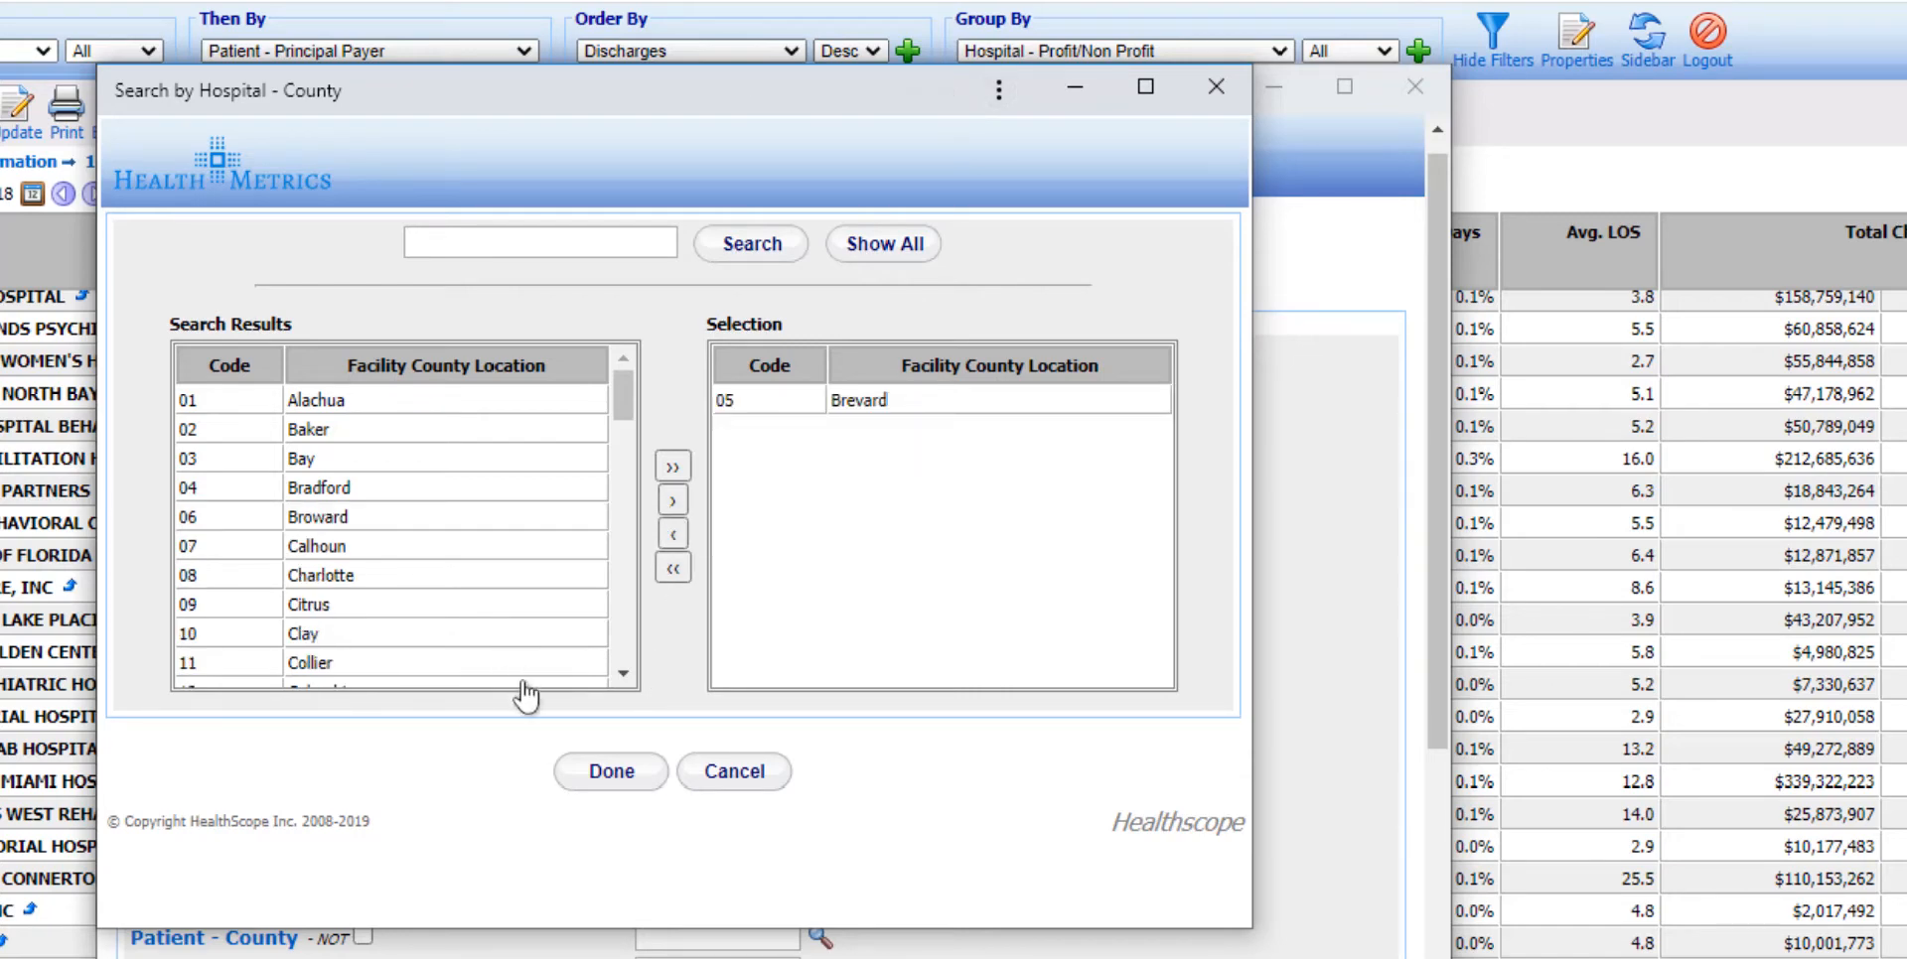
pyautogui.click(609, 774)
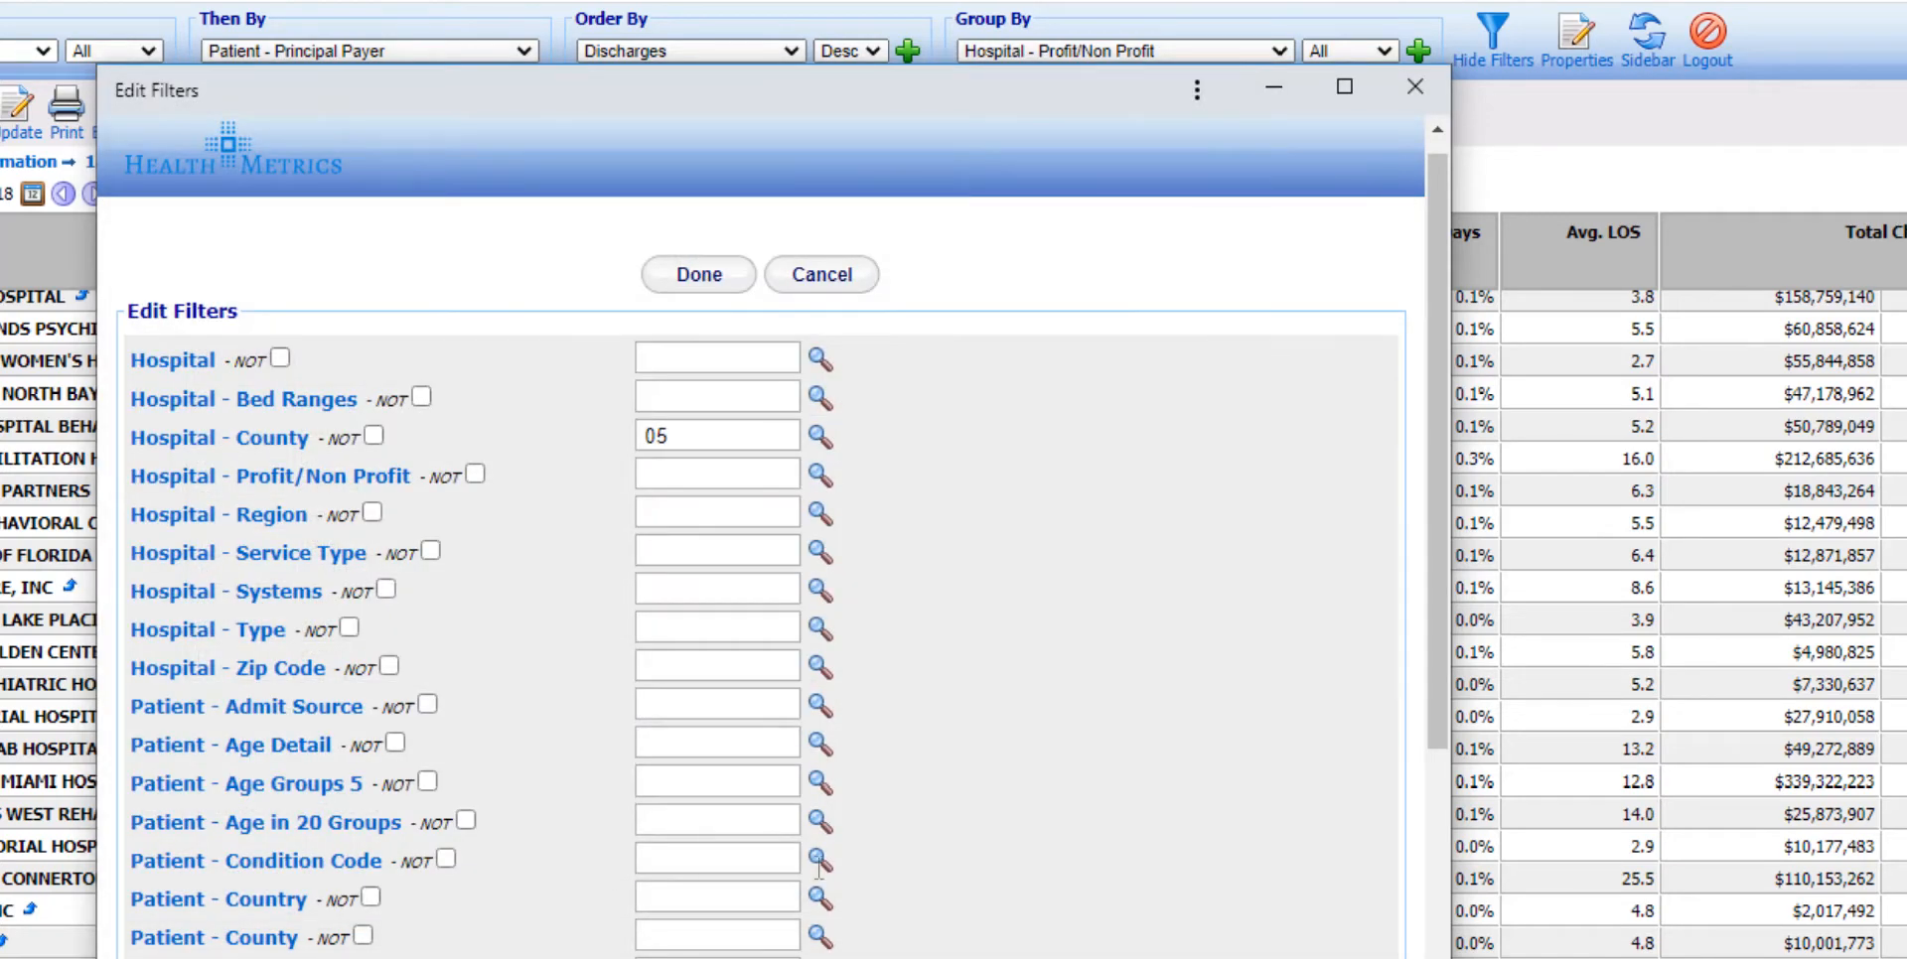
pyautogui.click(699, 279)
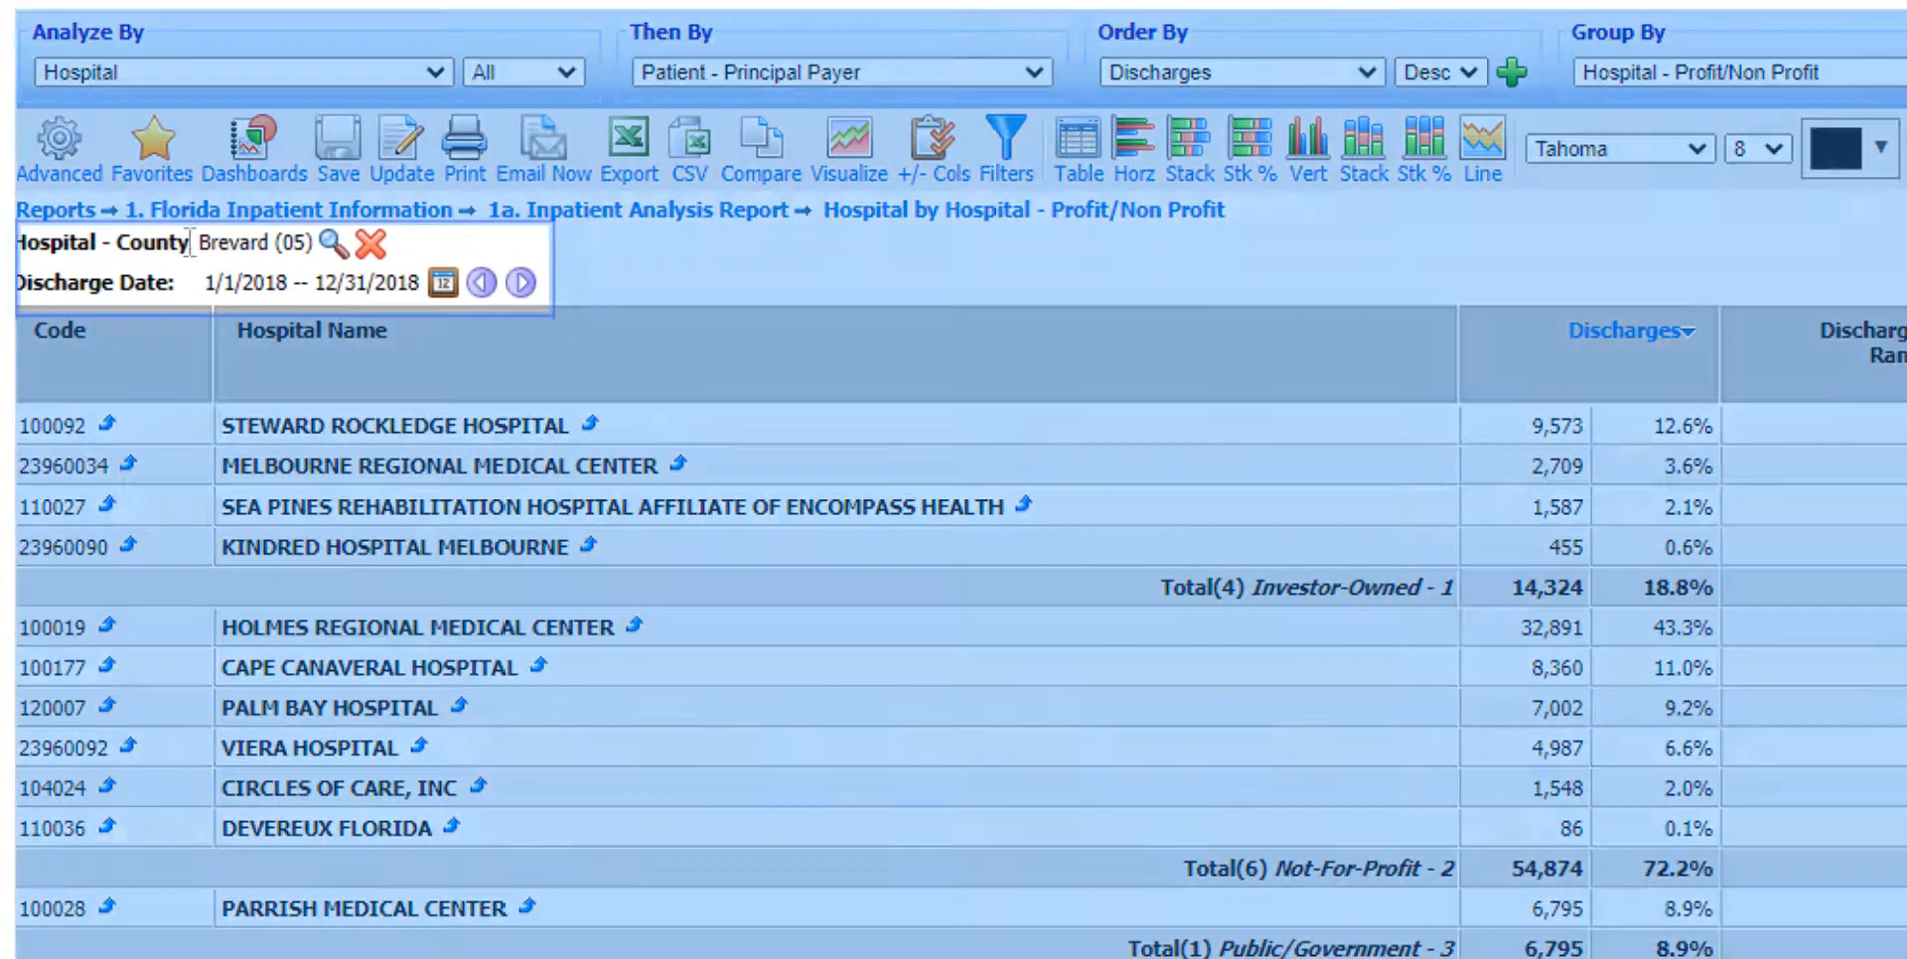
pyautogui.moveTo(137, 179); pyautogui.dragTo(220, 181)
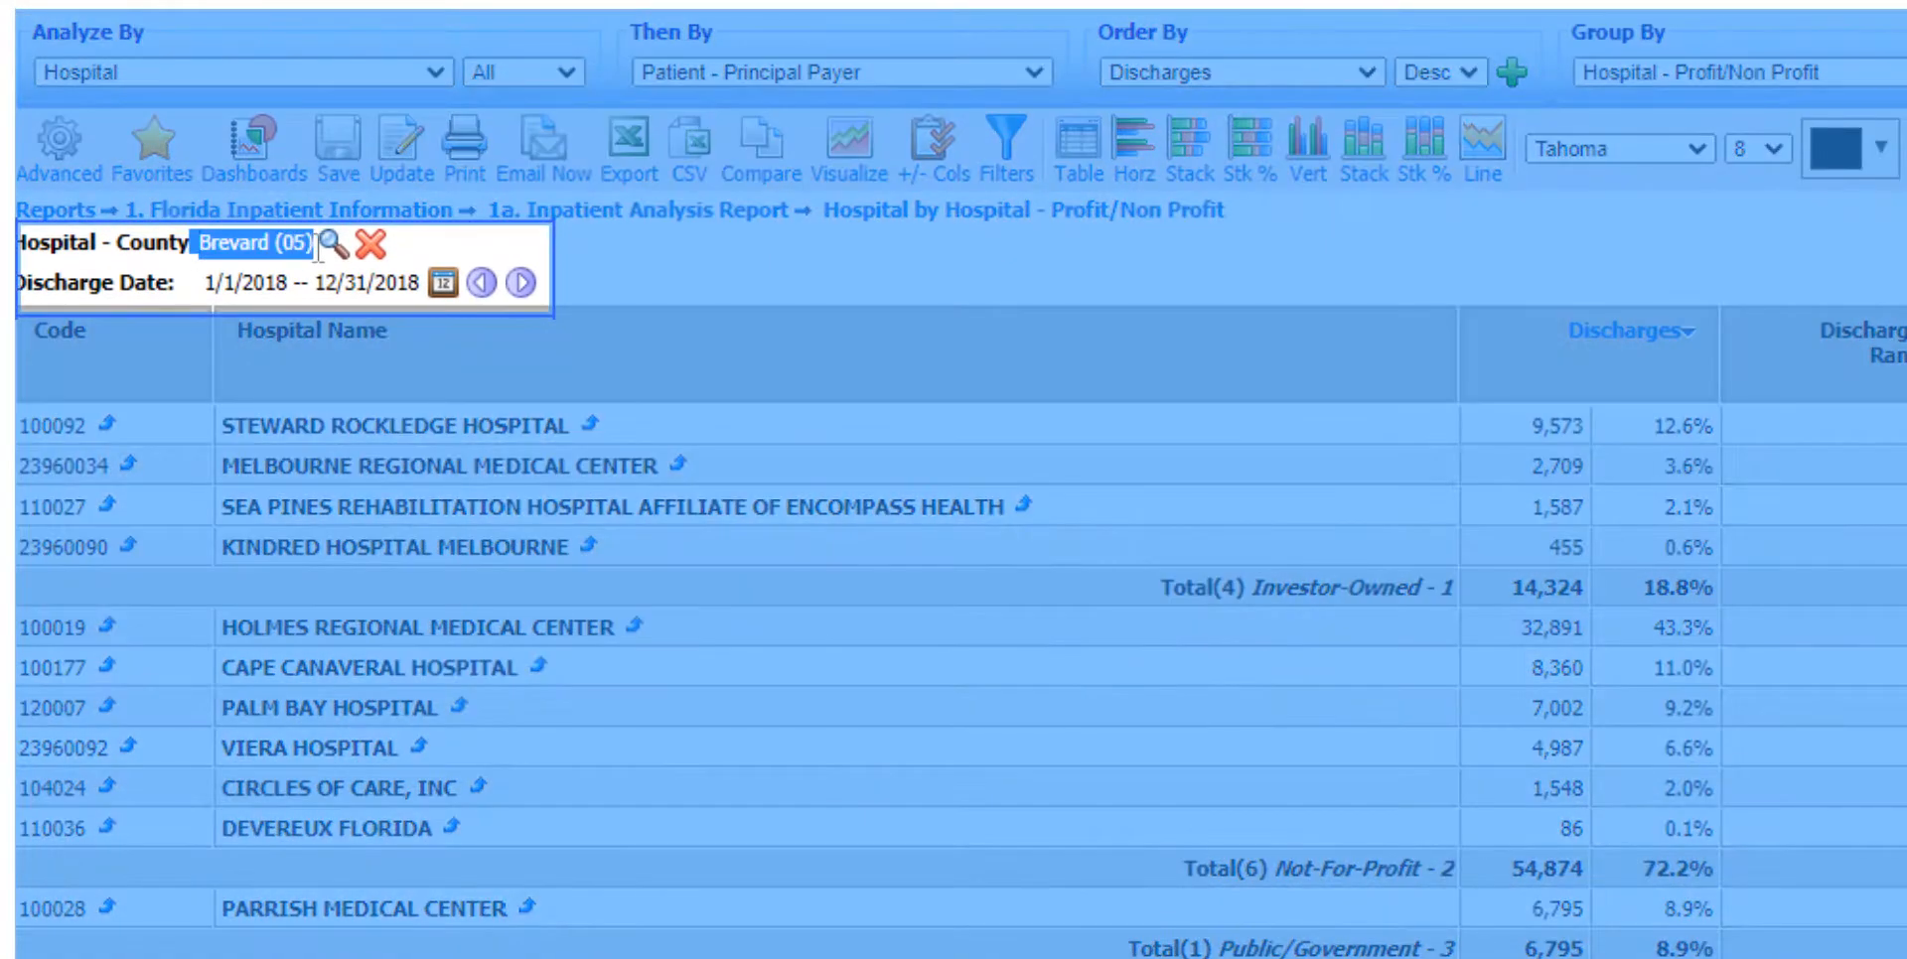
pyautogui.click(774, 256)
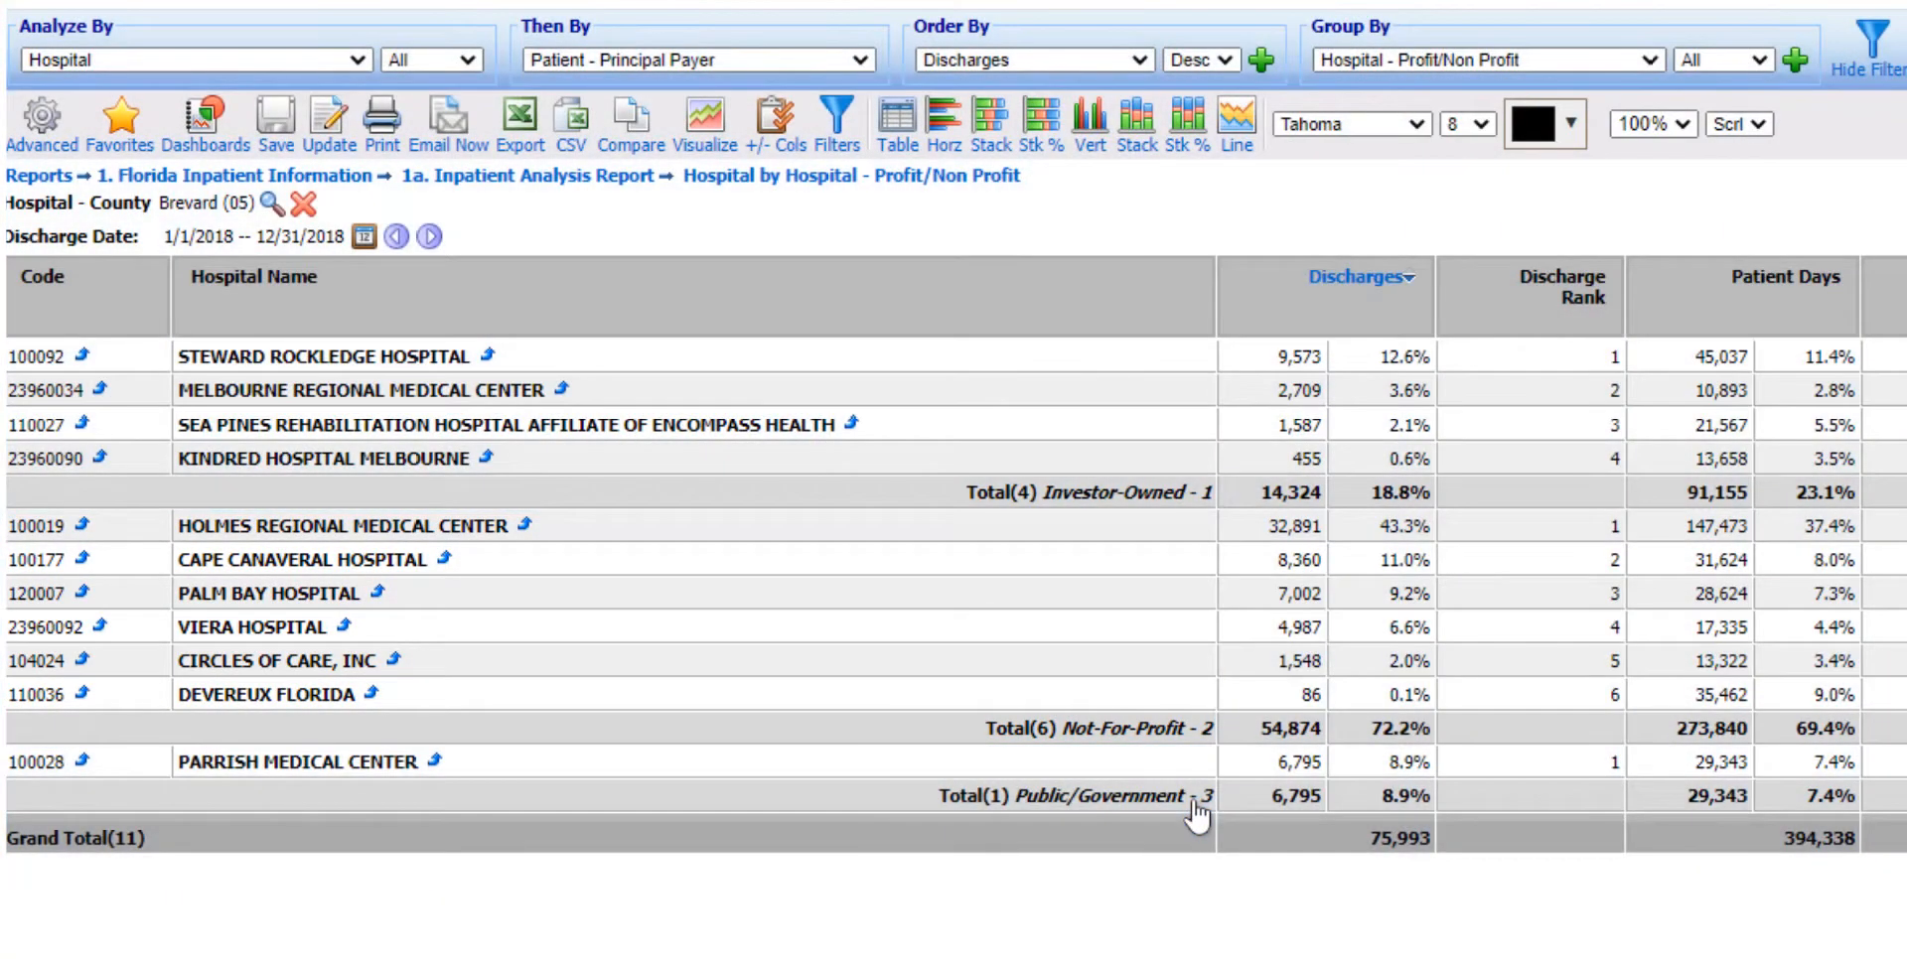
pyautogui.moveTo(1195, 803); pyautogui.dragTo(1187, 837)
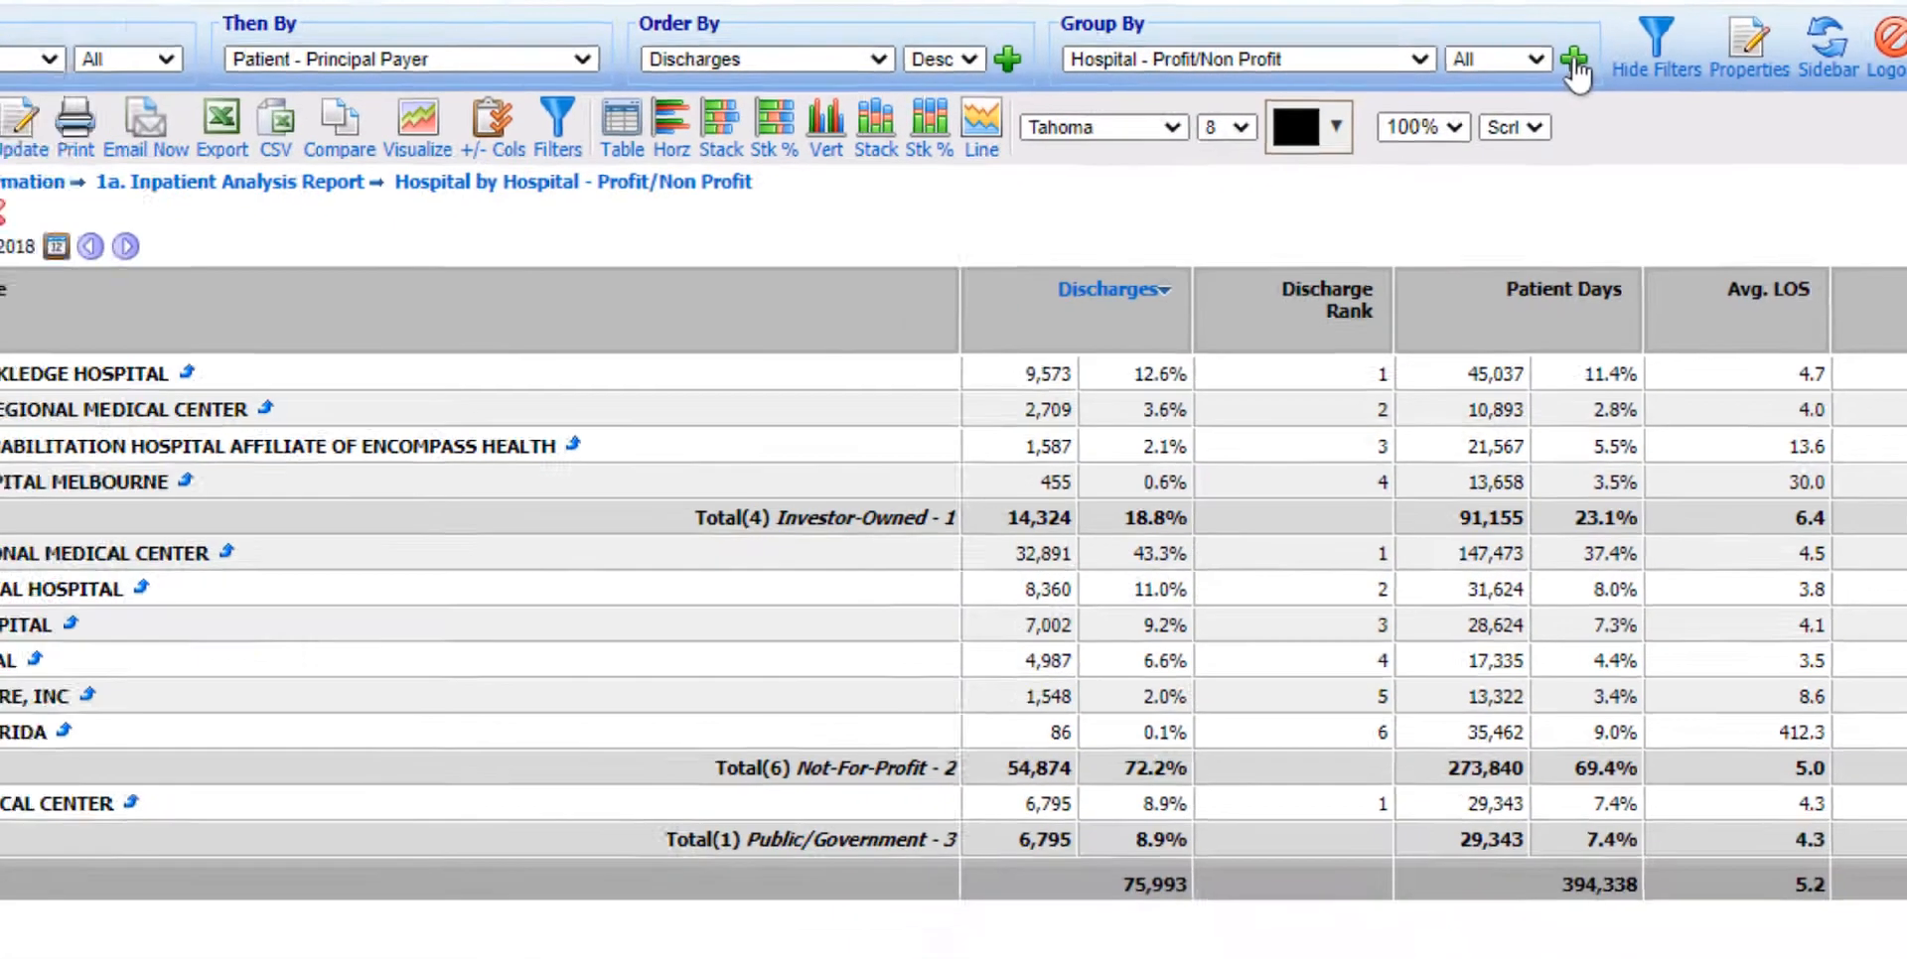
# - Add Patient - Gender as the second grouping beneath Hospital - Profit/Non Profit
pyautogui.click(1415, 60)
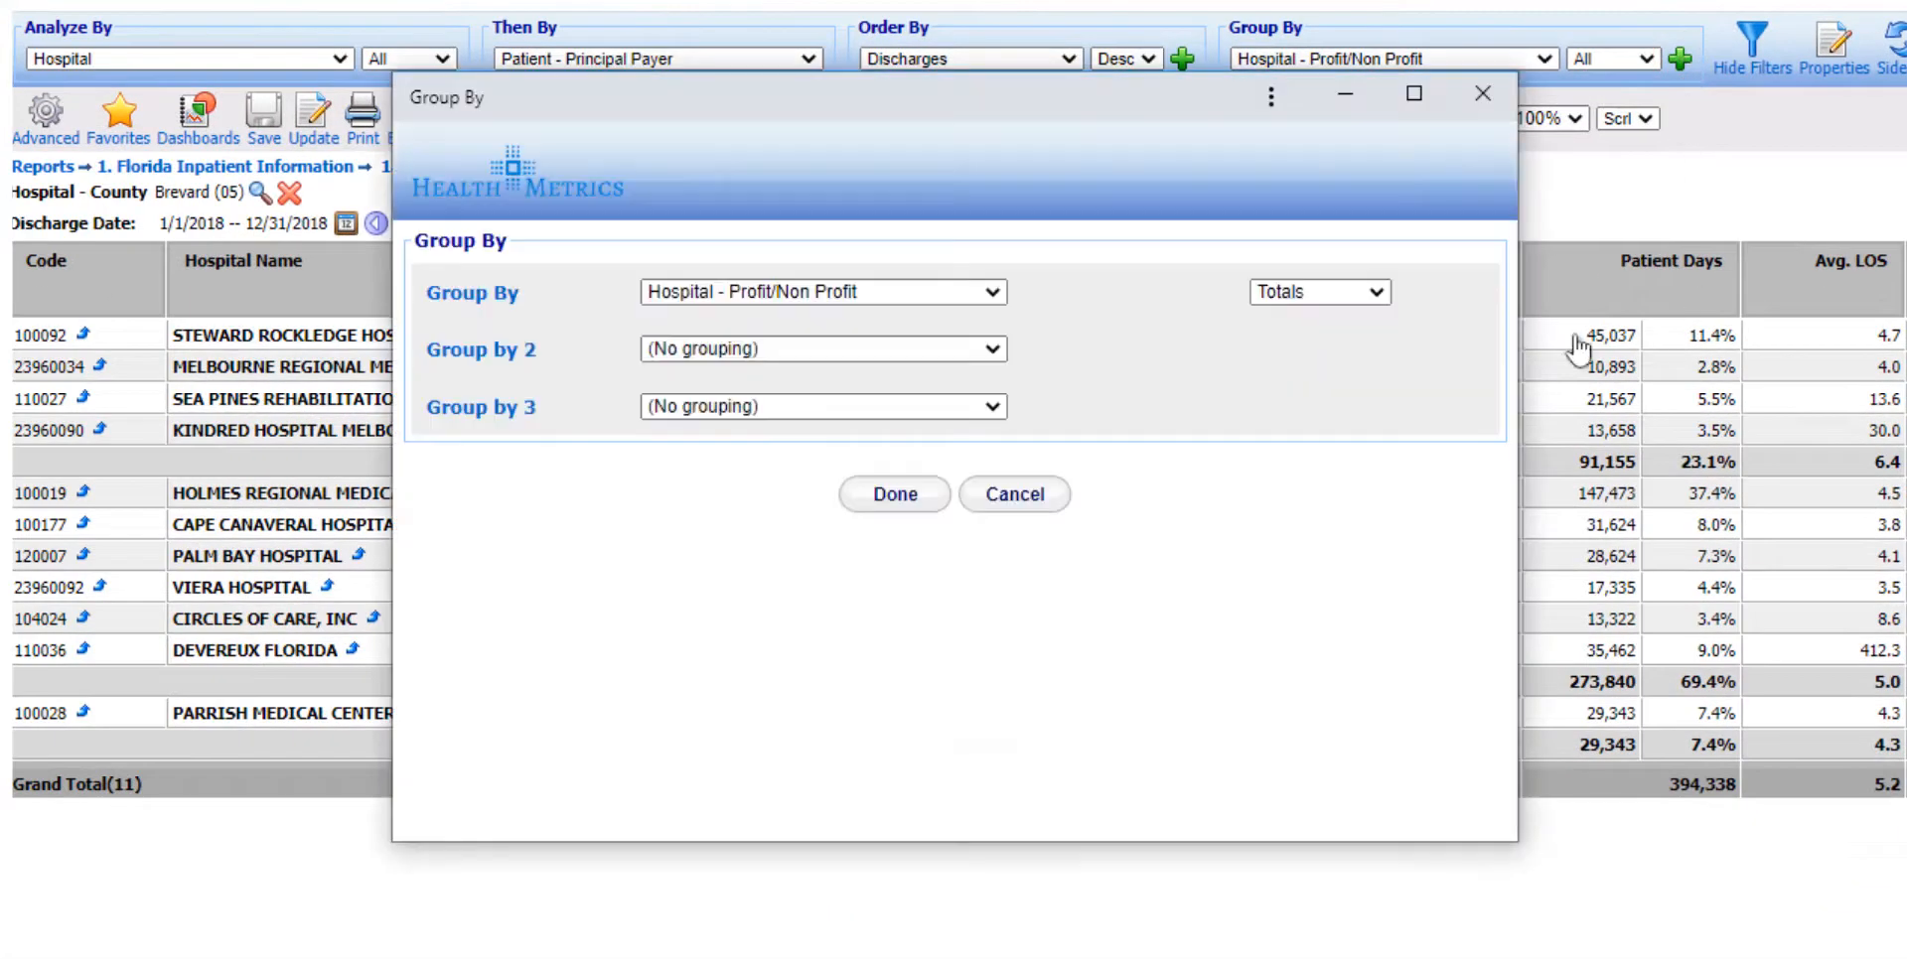
pyautogui.click(994, 353)
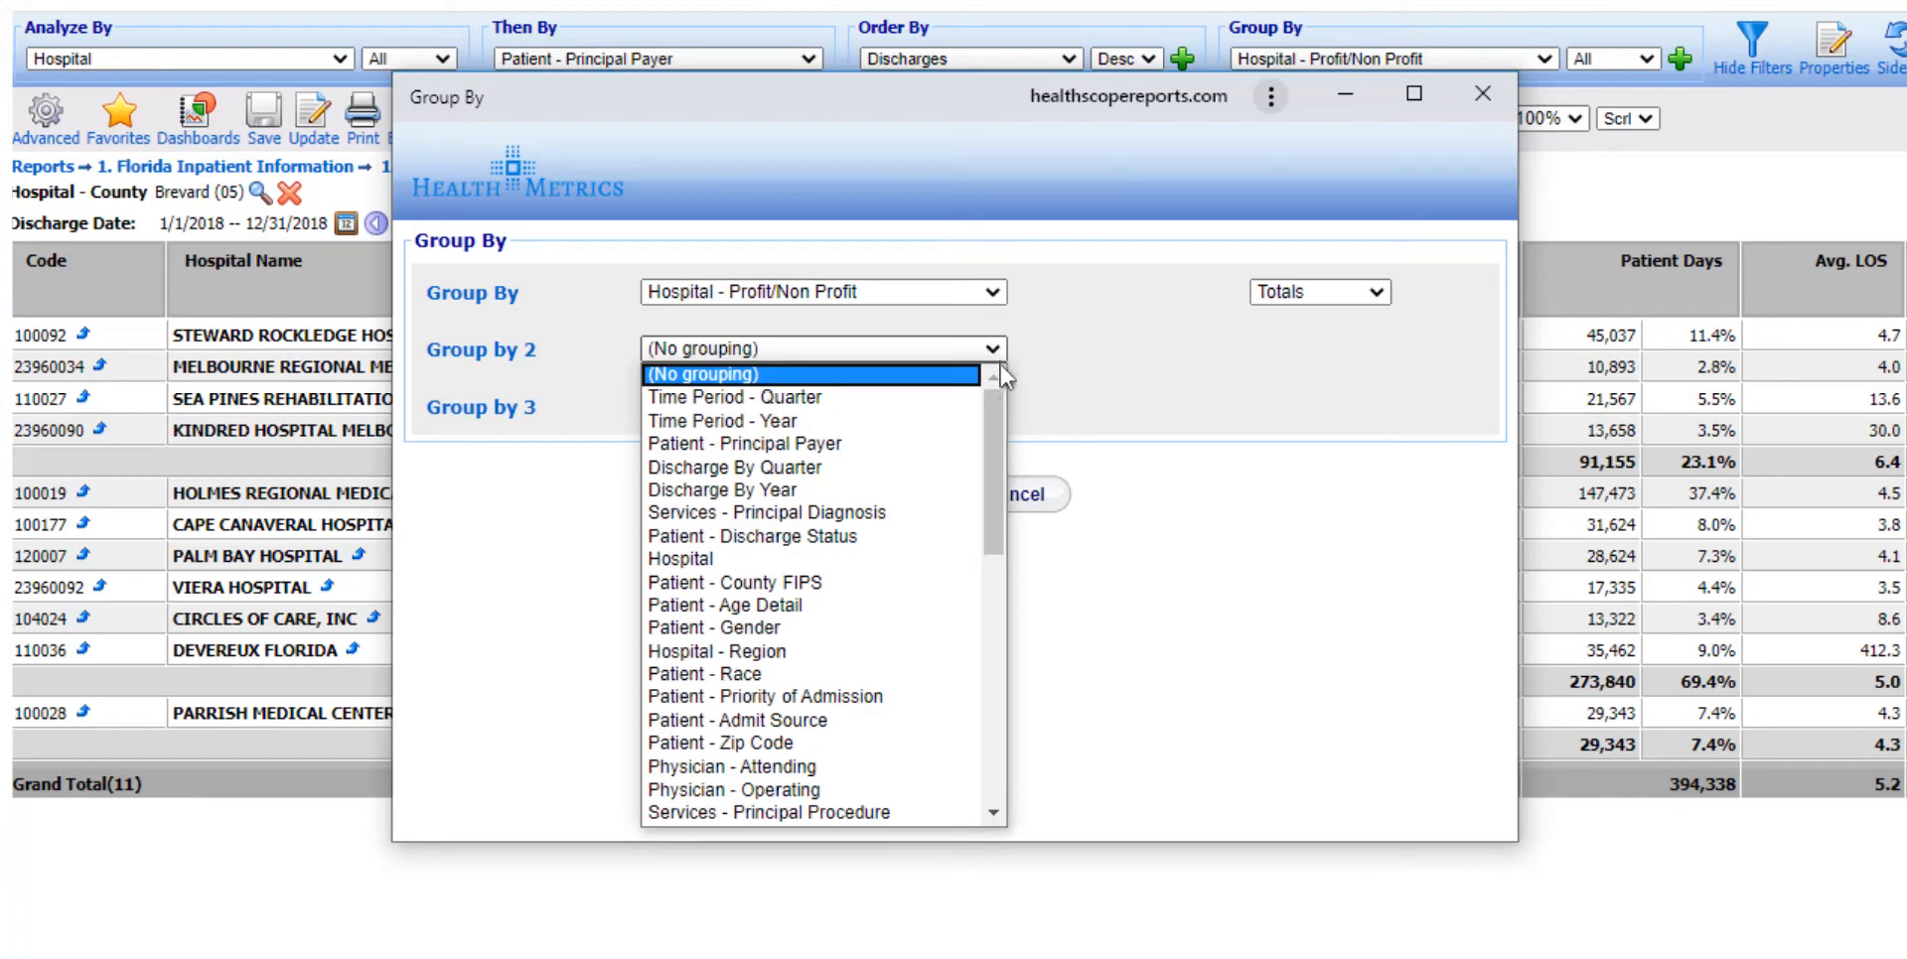
pyautogui.click(849, 628)
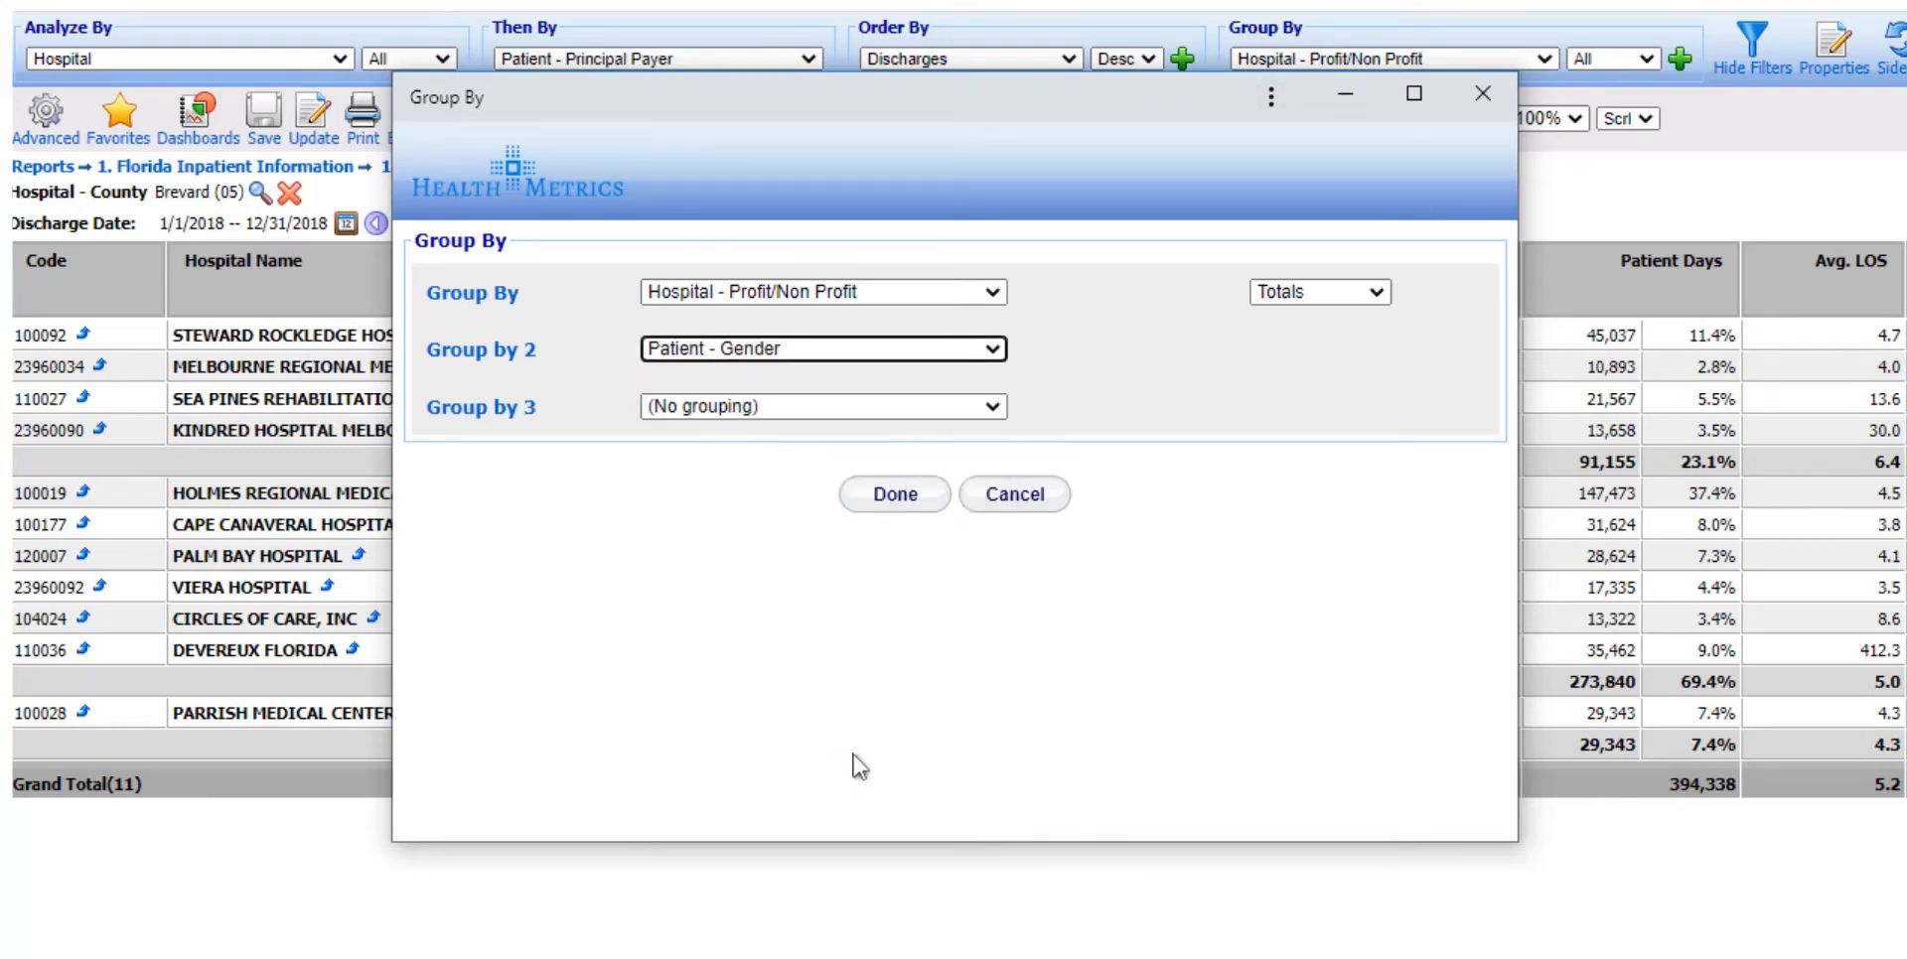
pyautogui.click(897, 495)
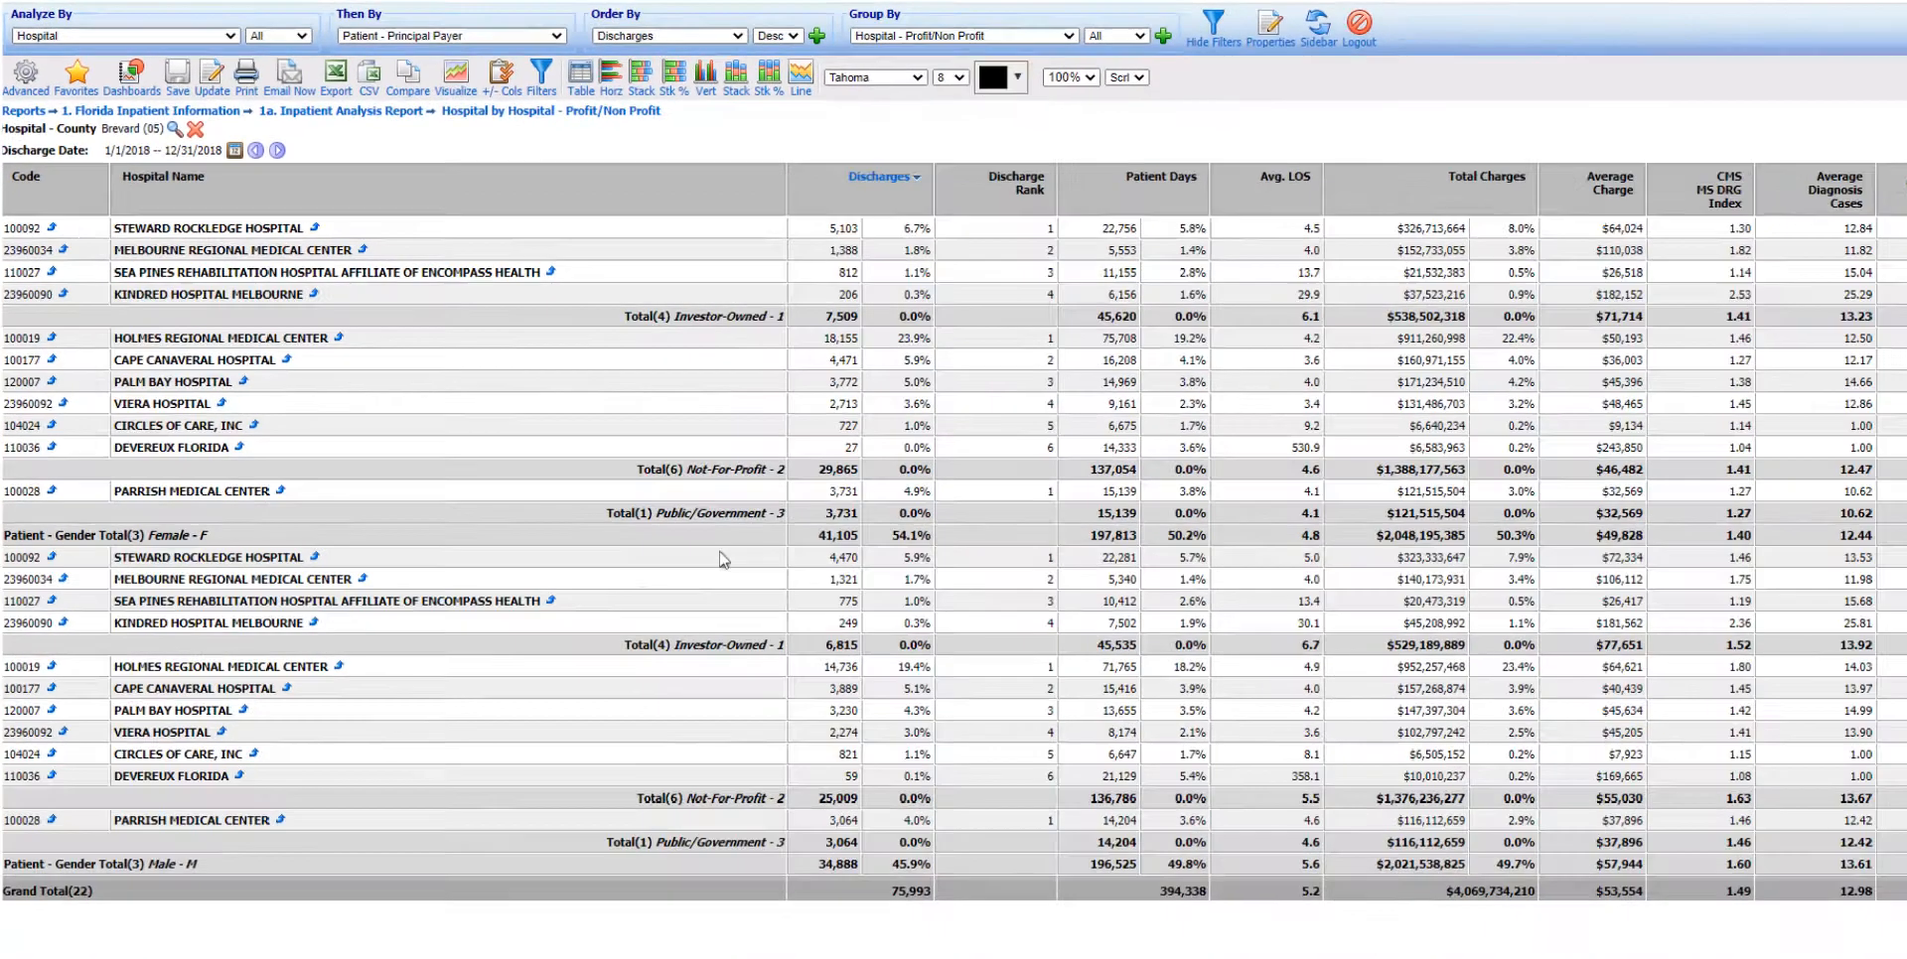